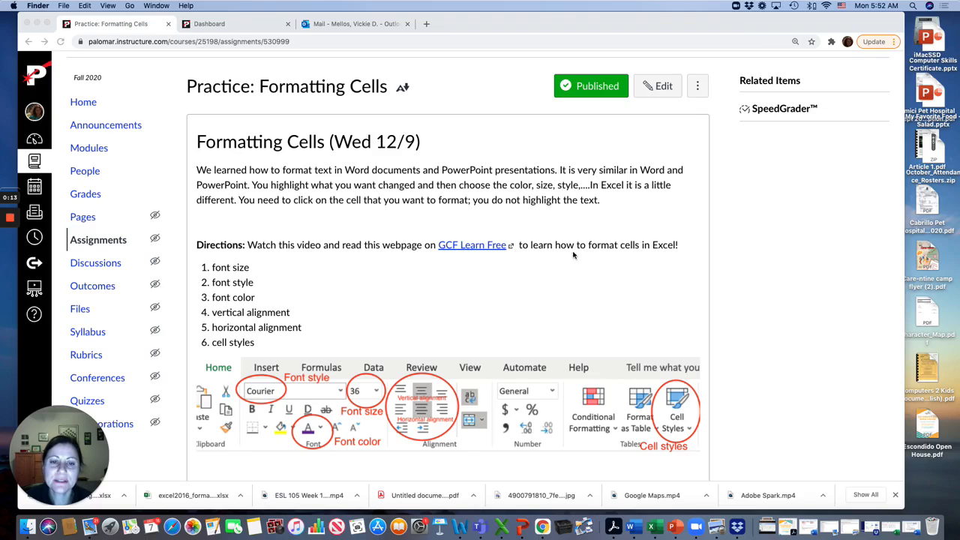
Step: Open the GCF Learn Free lesson linked in the assignment directions and look over its introduction video and opening font sections
left_click(481, 246)
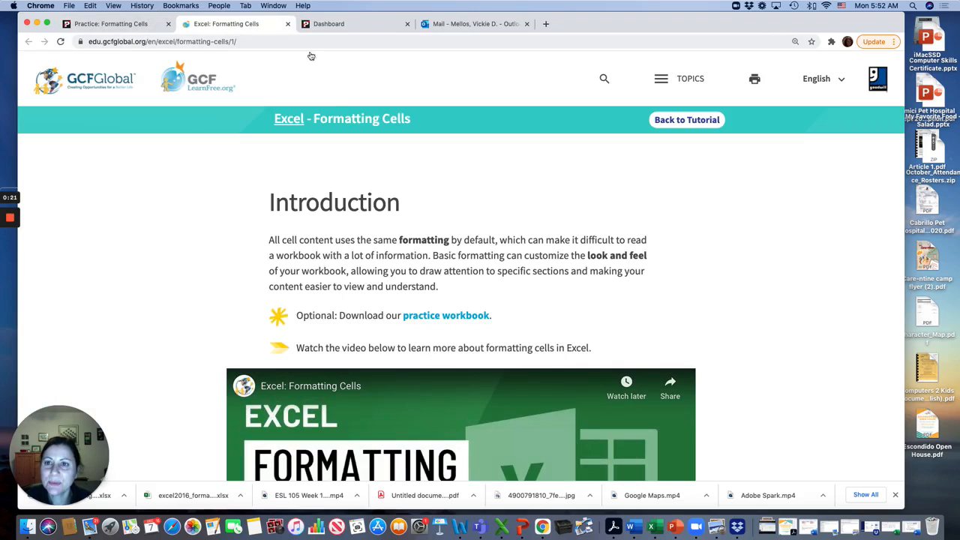
scroll(346, 161, "down", 1)
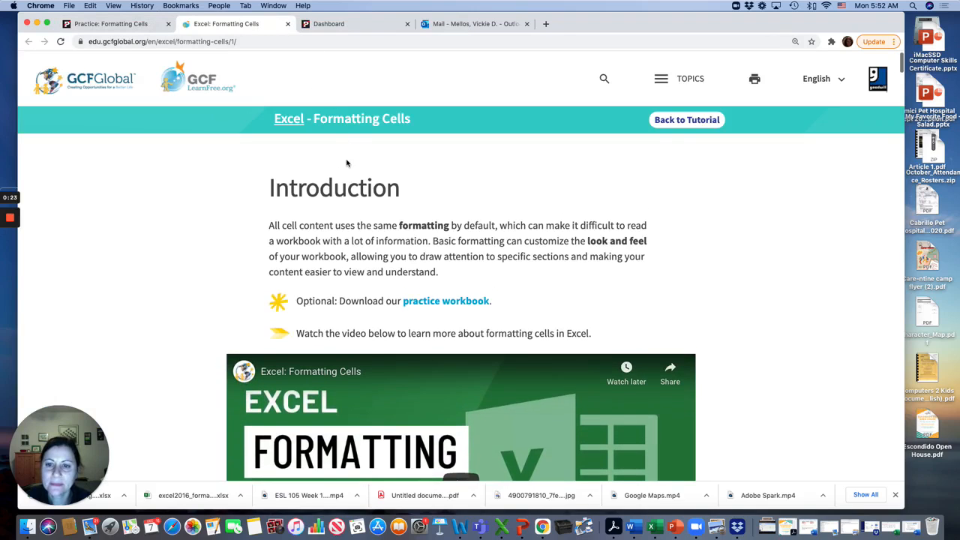
scroll(421, 312, "down", 5)
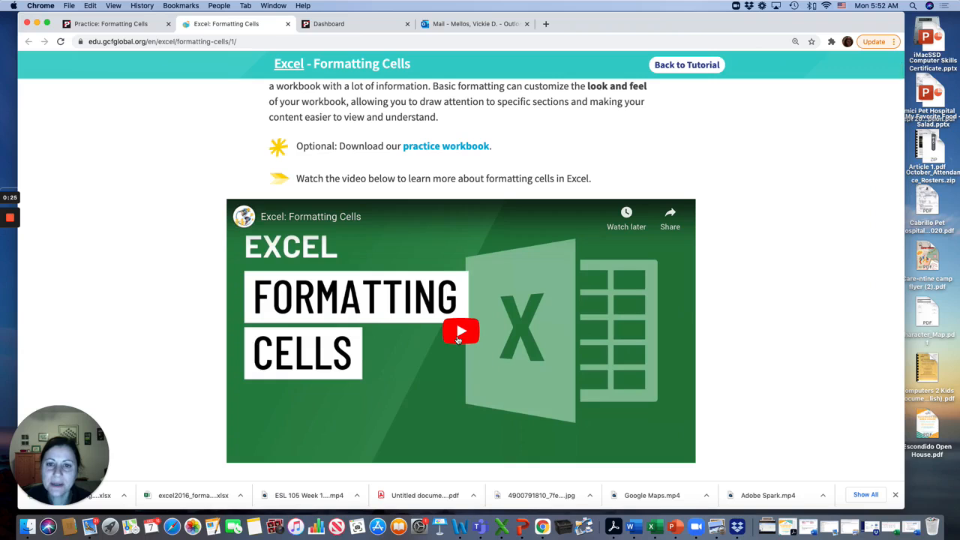
scroll(409, 315, "down", 6)
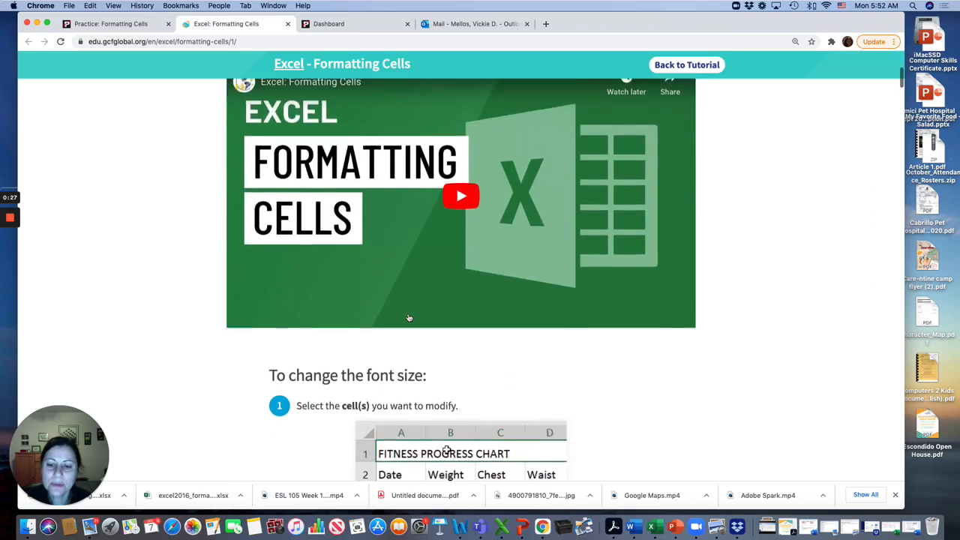
scroll(421, 368, "down", 10)
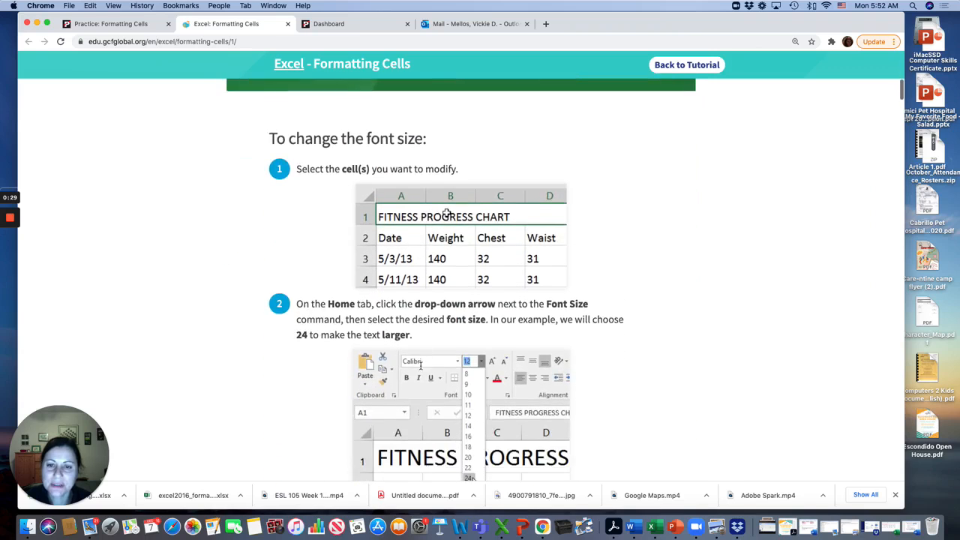
scroll(421, 366, "down", 6)
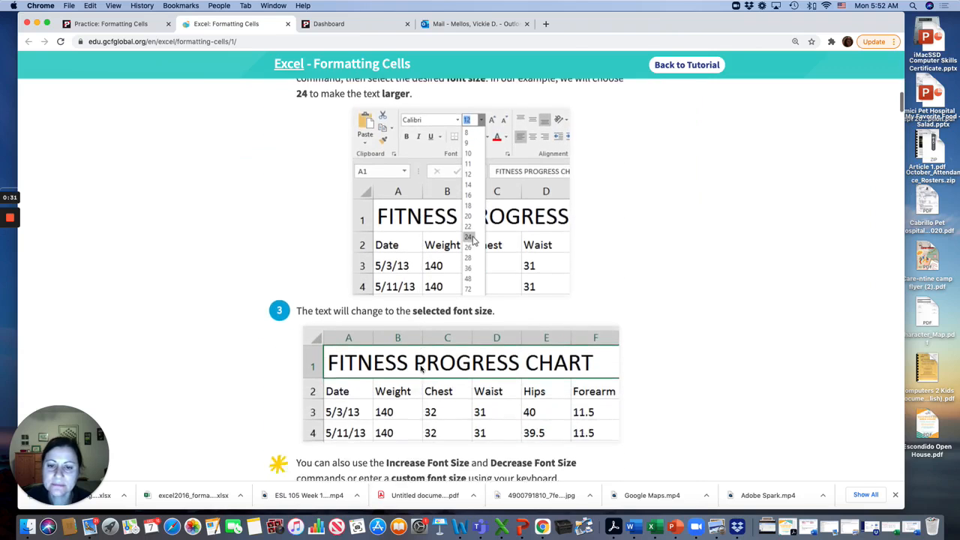
scroll(420, 367, "up", 15)
scroll(421, 367, "up", 3)
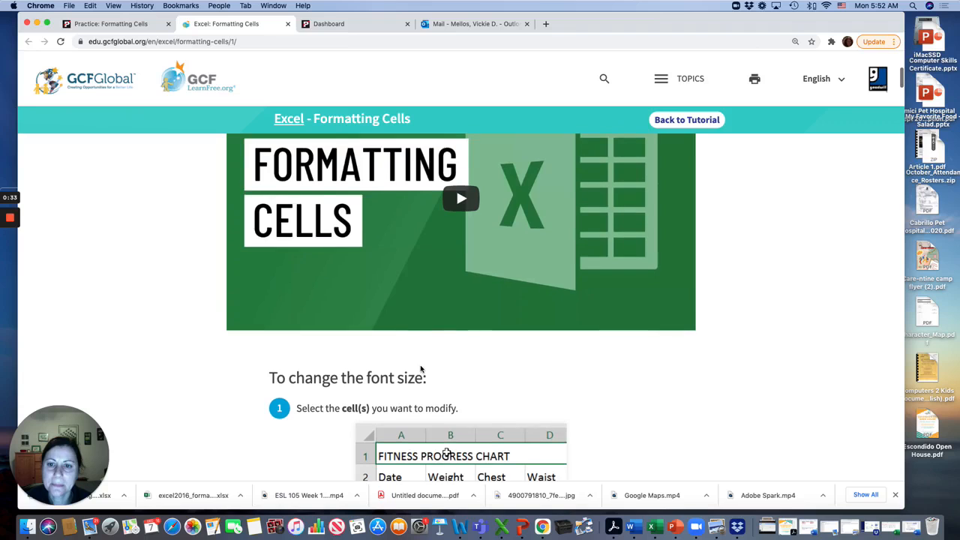
scroll(421, 368, "down", 20)
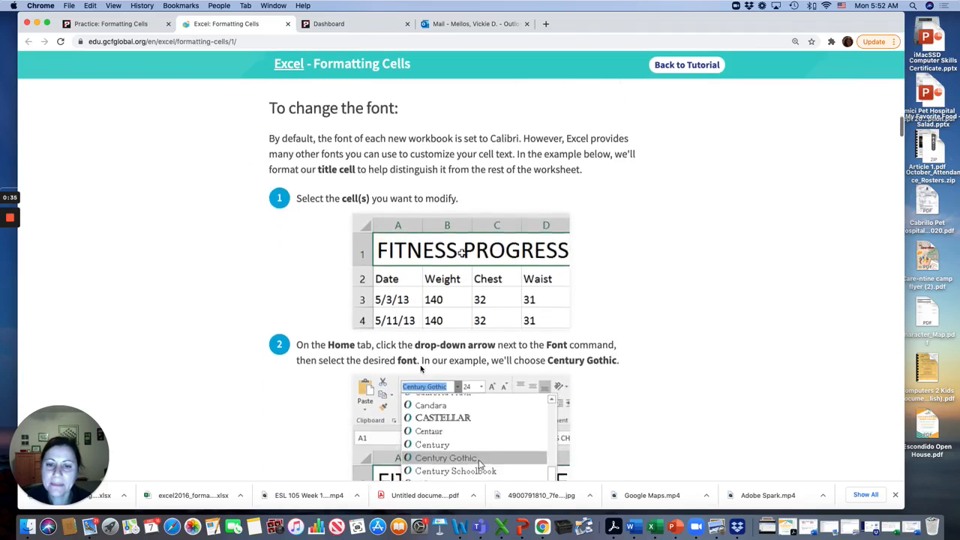
scroll(421, 368, "up", 20)
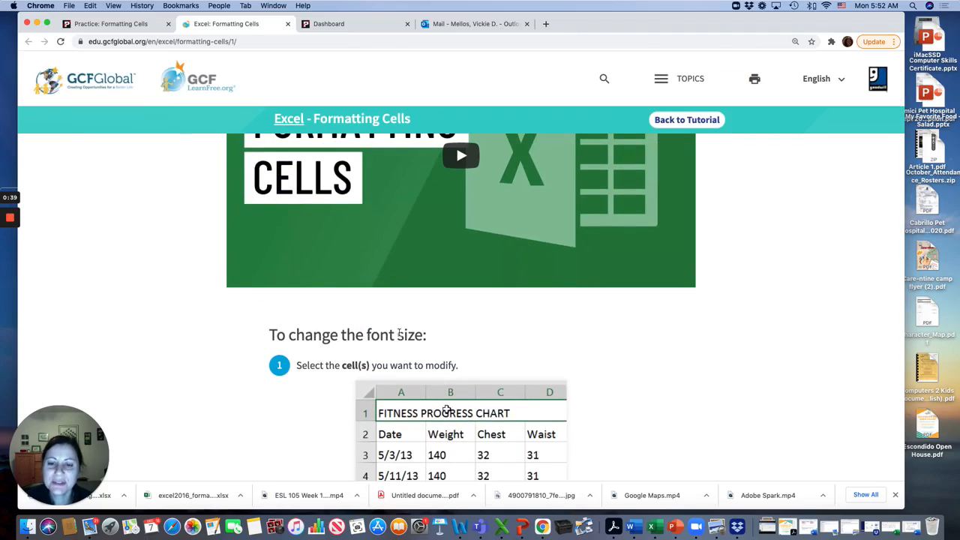
Step: Review the lesson's instructions for changing font size, font and font color, and for applying bold, italic and underline
scroll(449, 393, "down", 4)
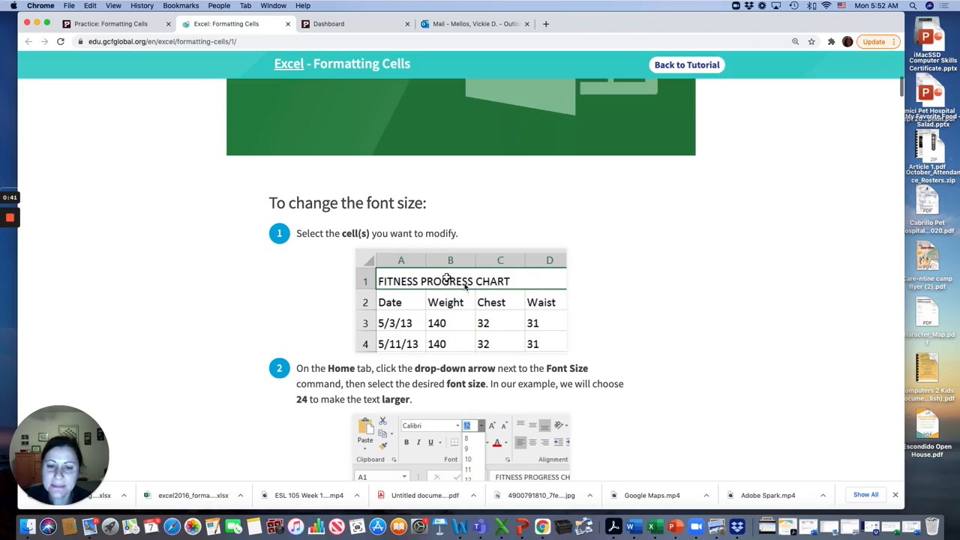
scroll(469, 396, "down", 3)
scroll(446, 174, "down", 16)
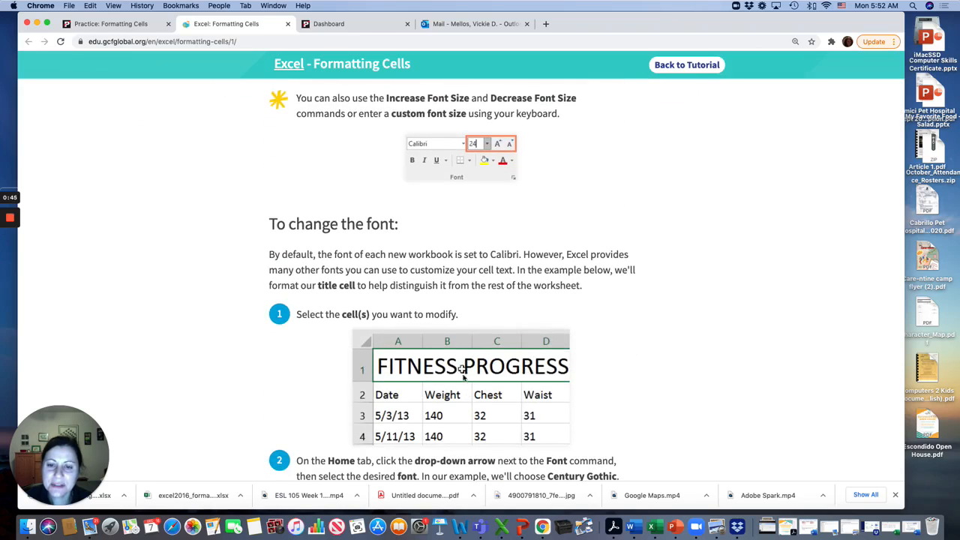
scroll(459, 374, "down", 8)
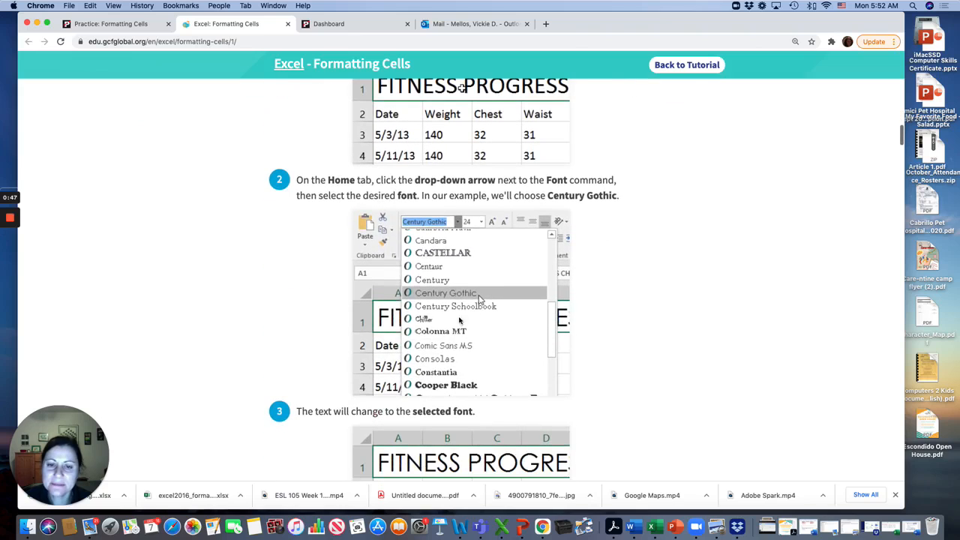
scroll(446, 349, "down", 11)
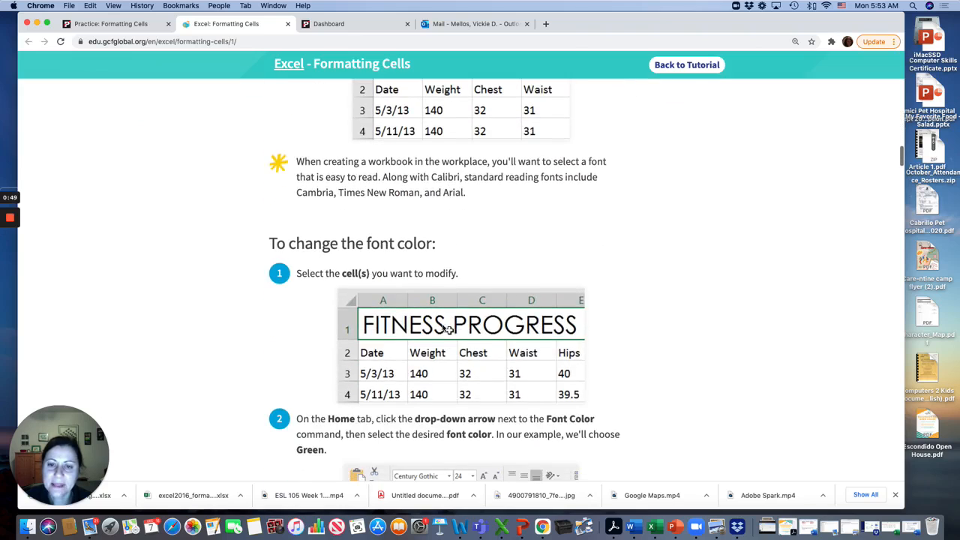
scroll(468, 325, "down", 20)
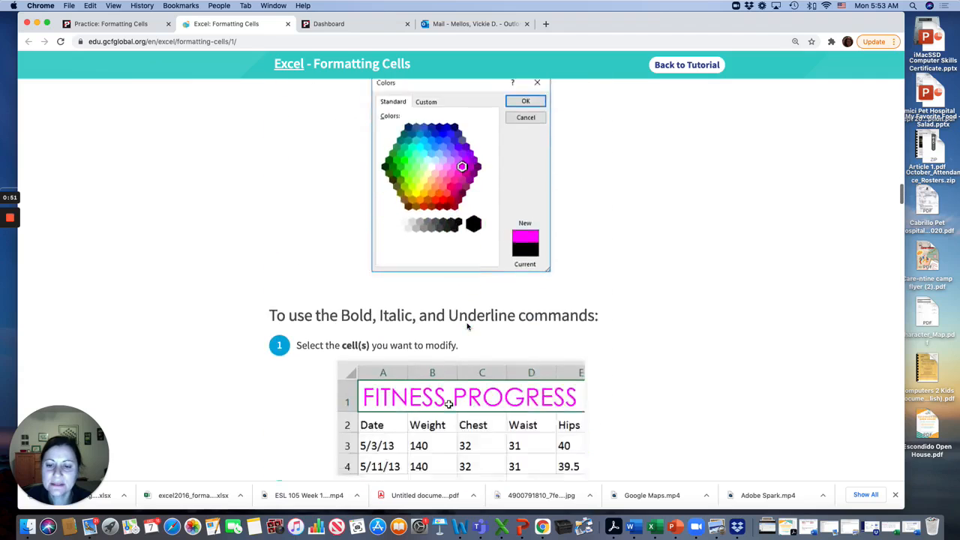
scroll(468, 325, "down", 14)
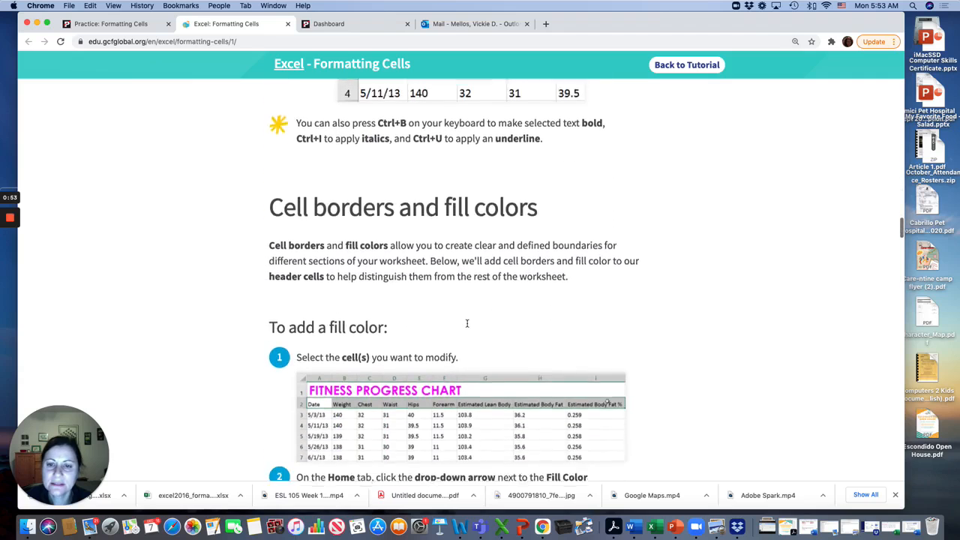
Step: Review the lesson's sections on adding a fill color, adding borders and applying cell styles
scroll(467, 325, "down", 3)
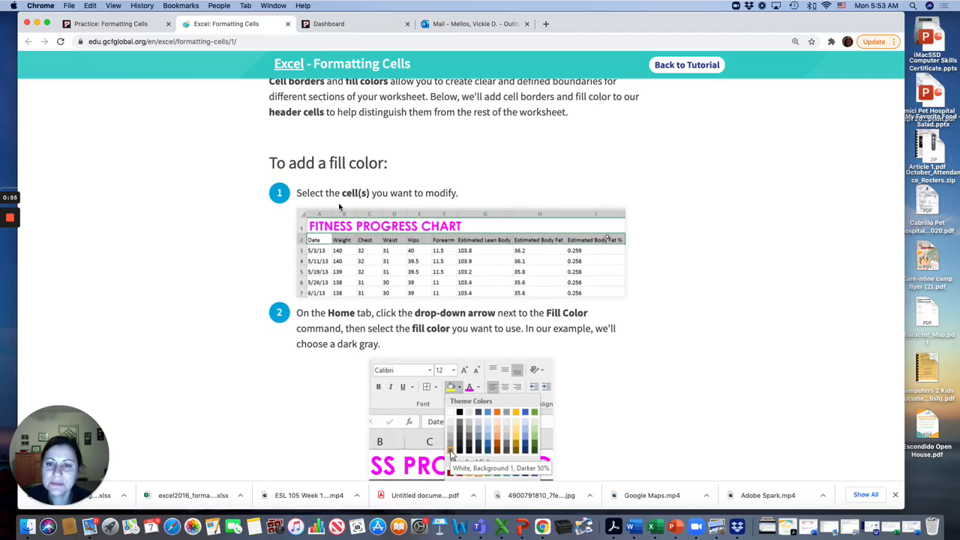
scroll(451, 454, "down", 16)
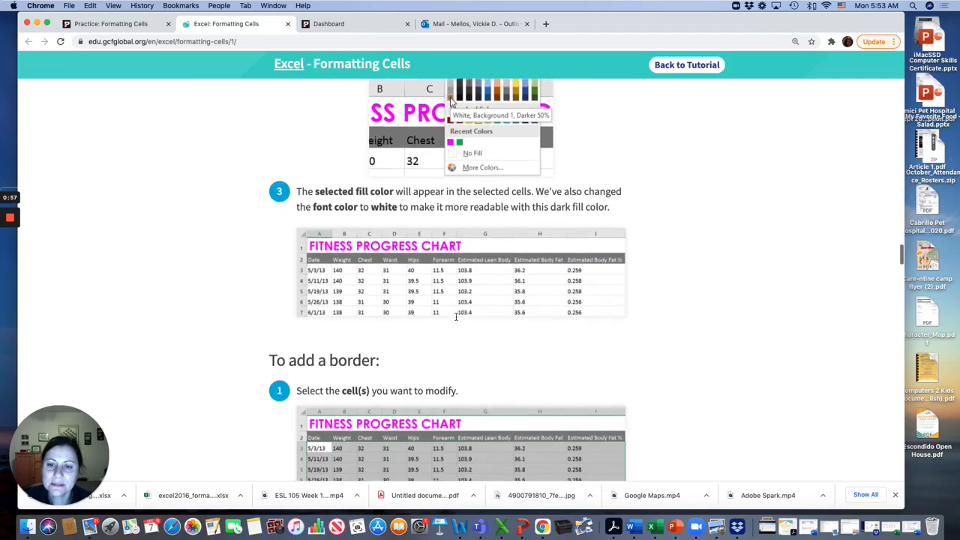
scroll(455, 320, "down", 9)
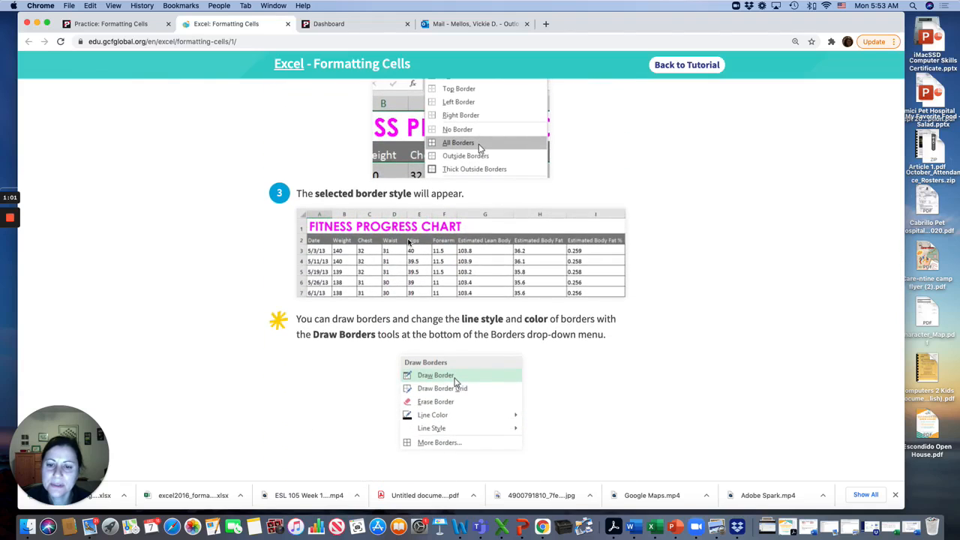
scroll(409, 242, "down", 4)
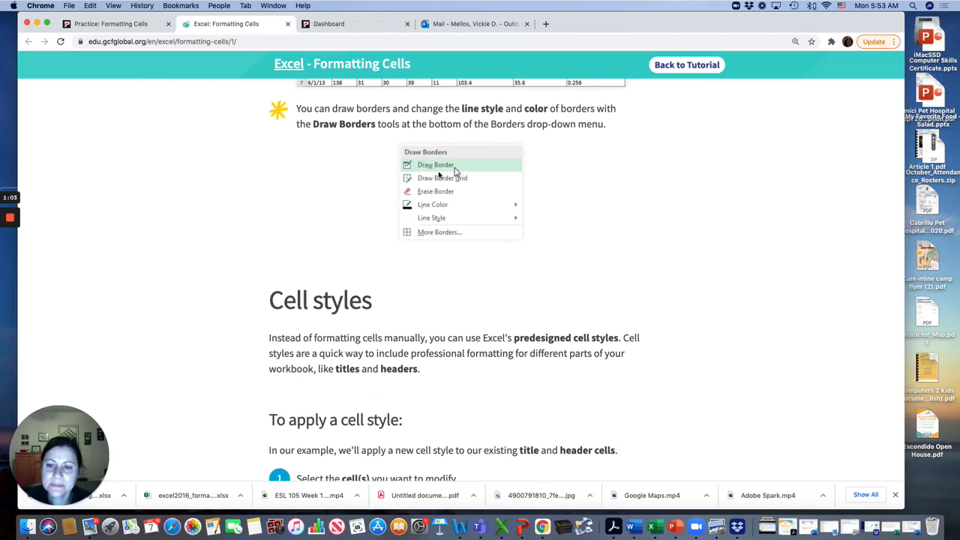
scroll(442, 180, "down", 5)
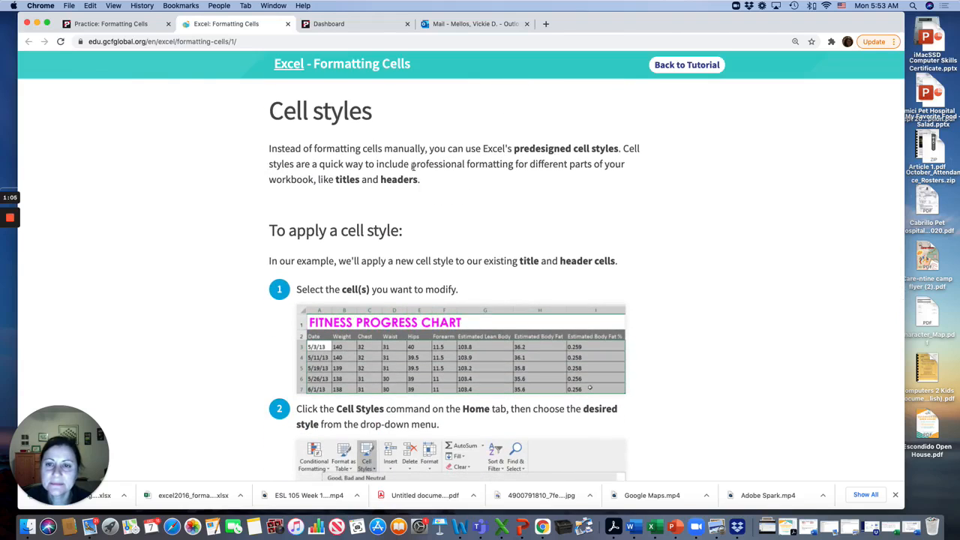
scroll(416, 195, "down", 3)
scroll(428, 260, "up", 3)
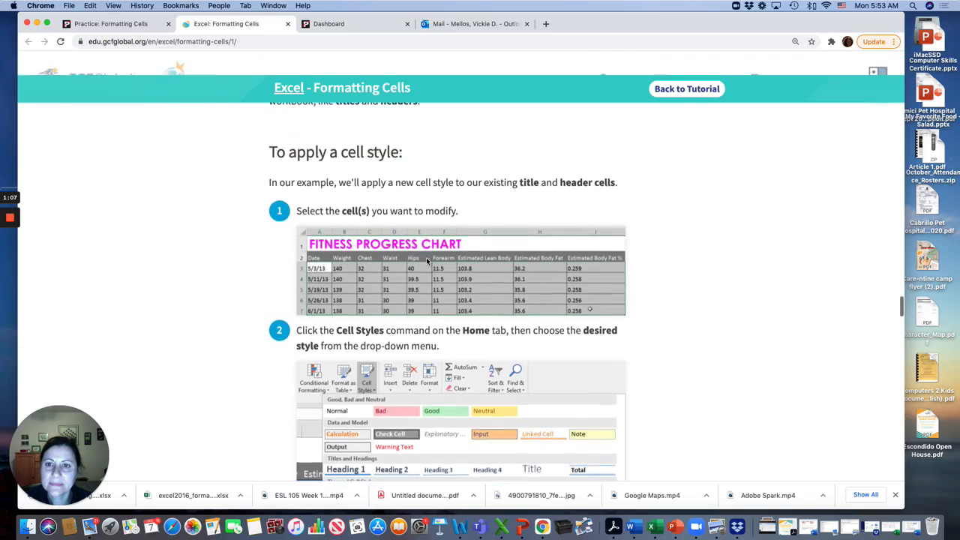
Step: Review the lesson's sections on changing horizontal and vertical text alignment, down to the Format Painter section
scroll(420, 270, "down", 15)
scroll(418, 279, "down", 5)
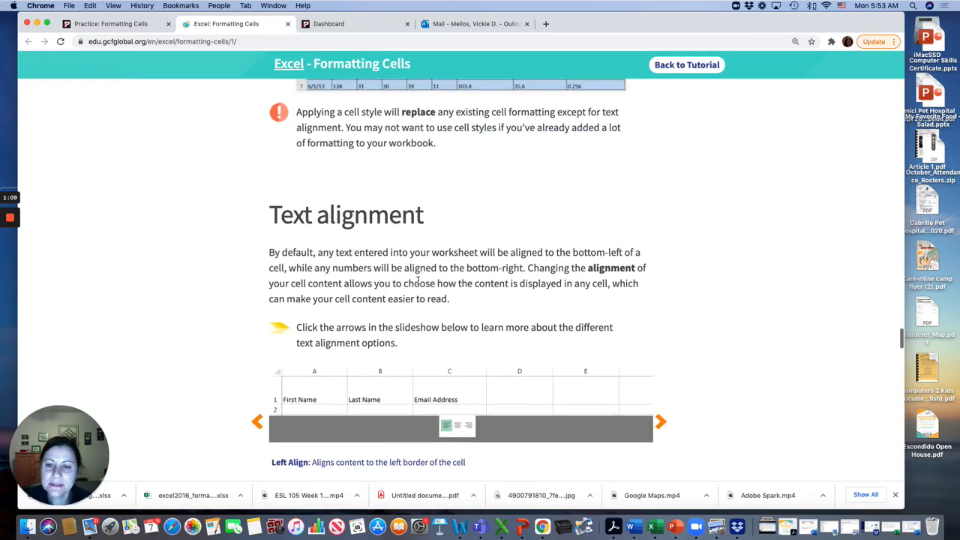
scroll(418, 282, "down", 7)
scroll(418, 282, "down", 1)
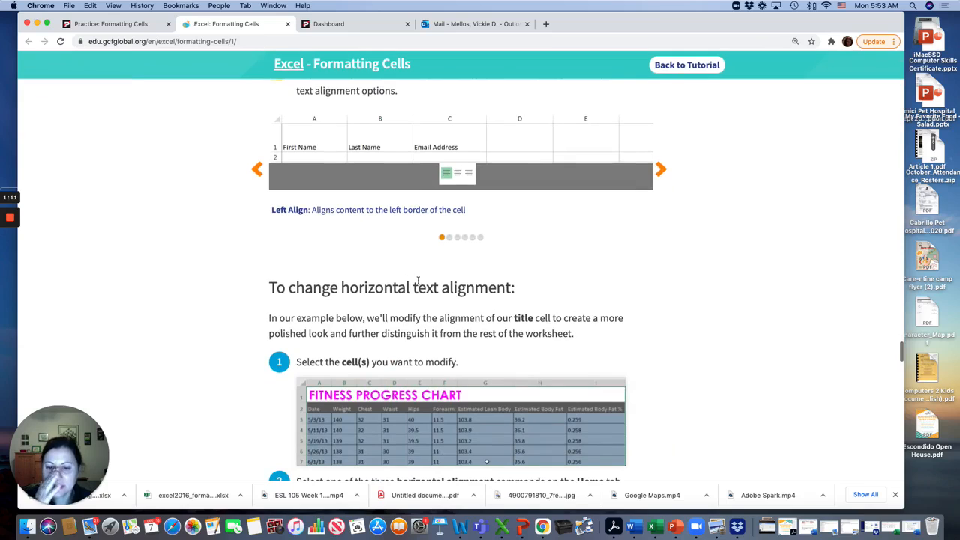
scroll(418, 281, "down", 10)
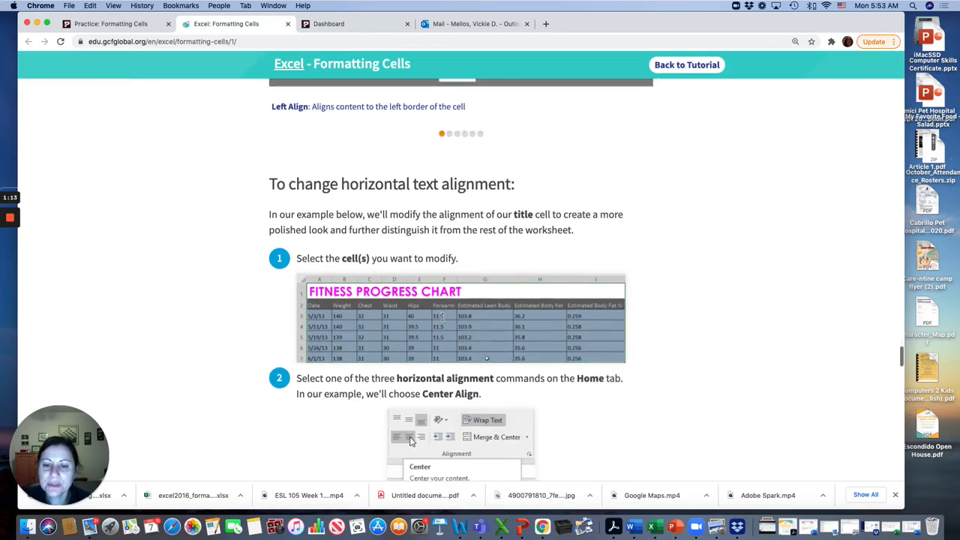
scroll(443, 317, "down", 18)
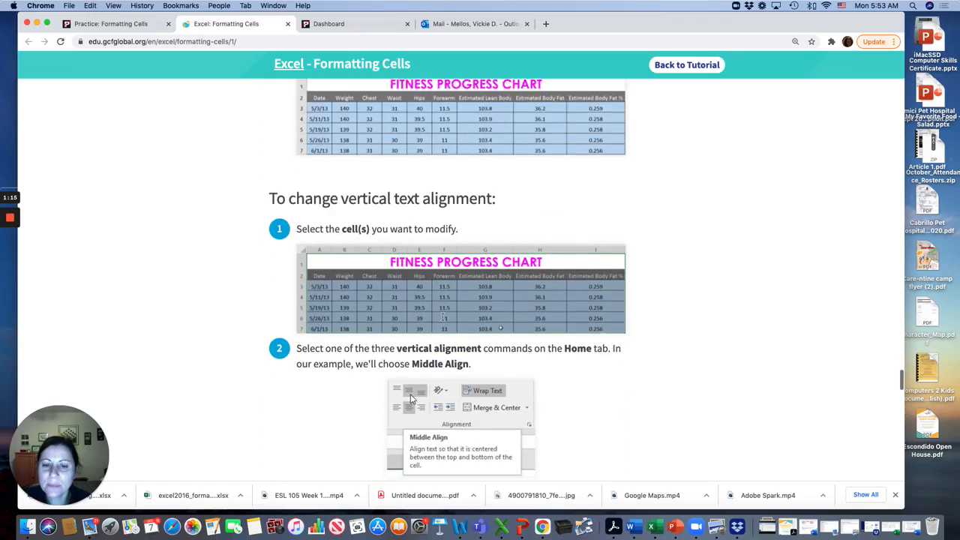
scroll(442, 320, "down", 9)
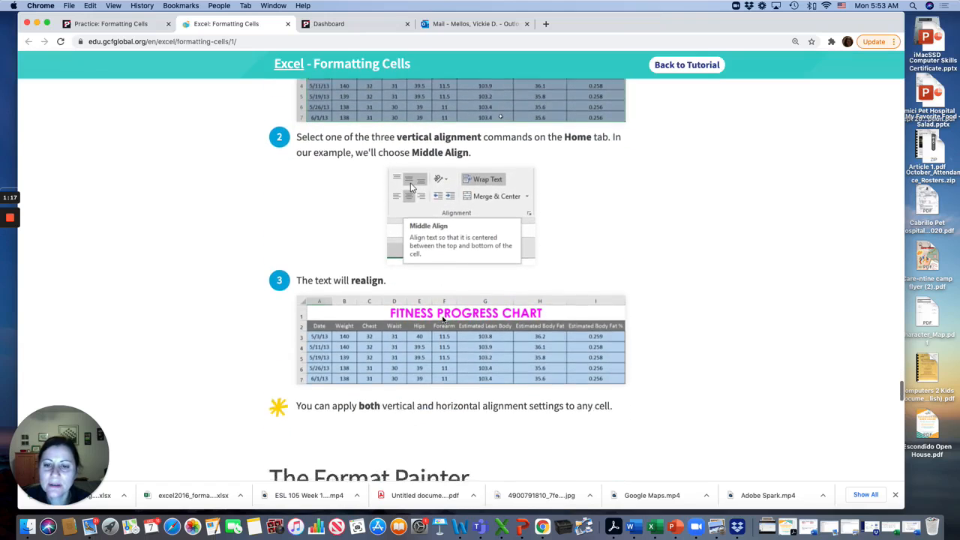
scroll(443, 320, "down", 5)
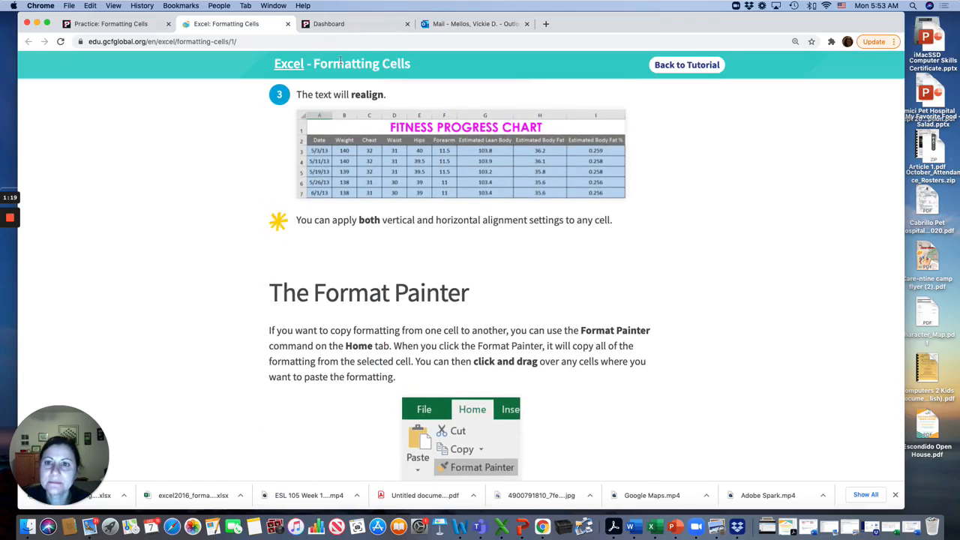
Step: Download the practice workbook linked in the lesson's Challenge section
scroll(454, 253, "down", 20)
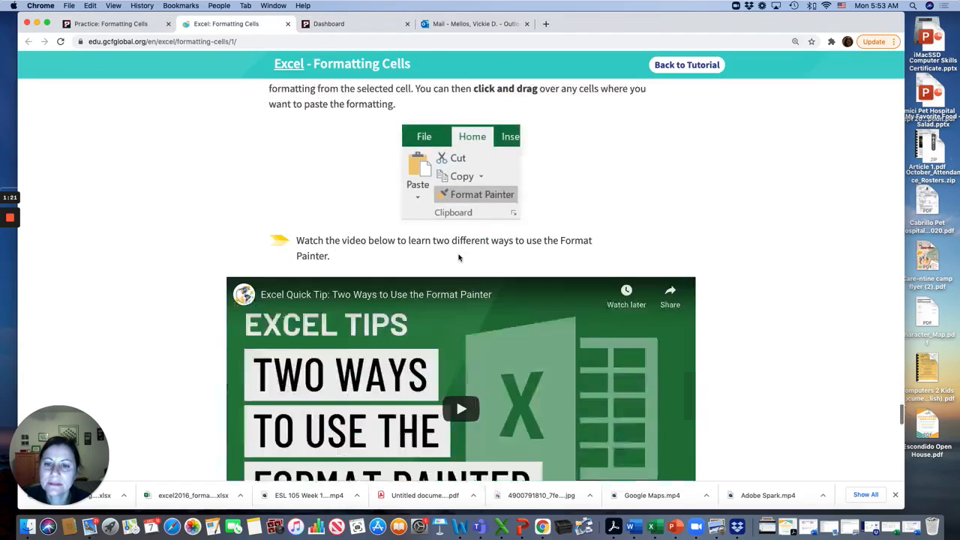
scroll(459, 258, "down", 1)
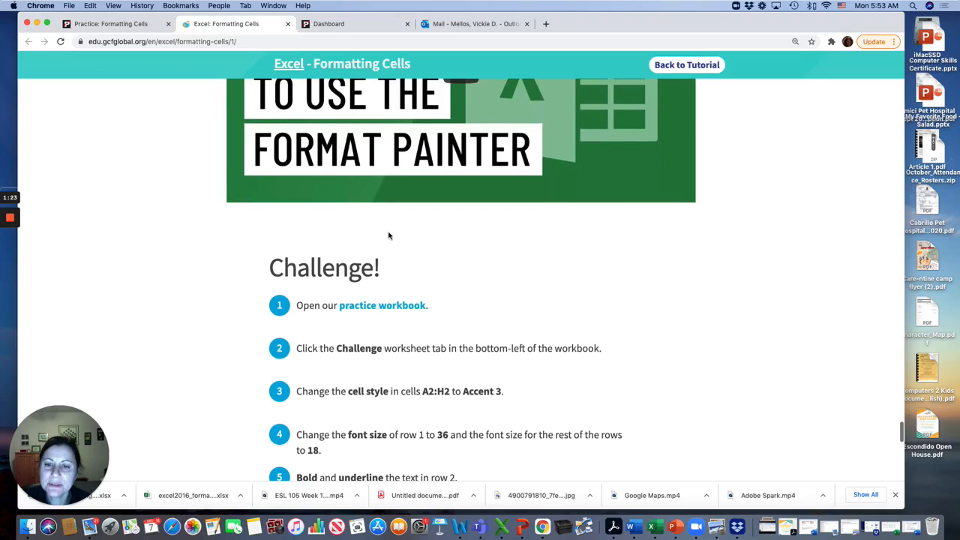
left_click(381, 307)
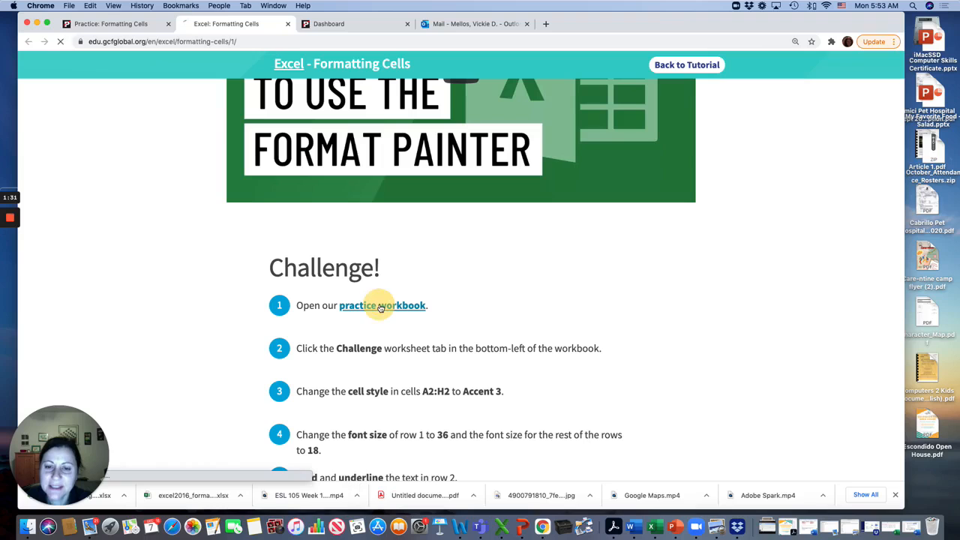
left_click_drag(80, 431, 892, 413)
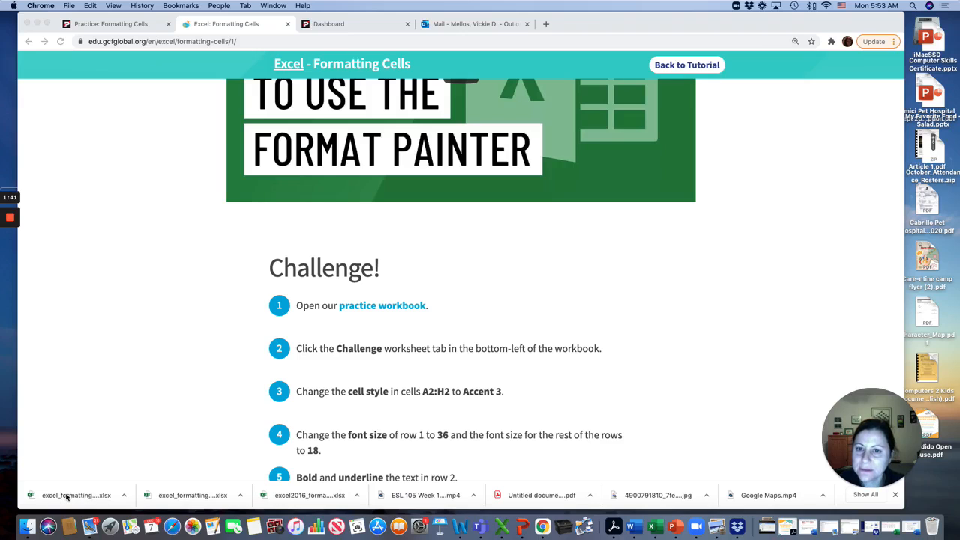
Step: Open the downloaded practice workbook in Excel, enlarge its window to view the Fitness Progress sheet, and close it
left_click(66, 497)
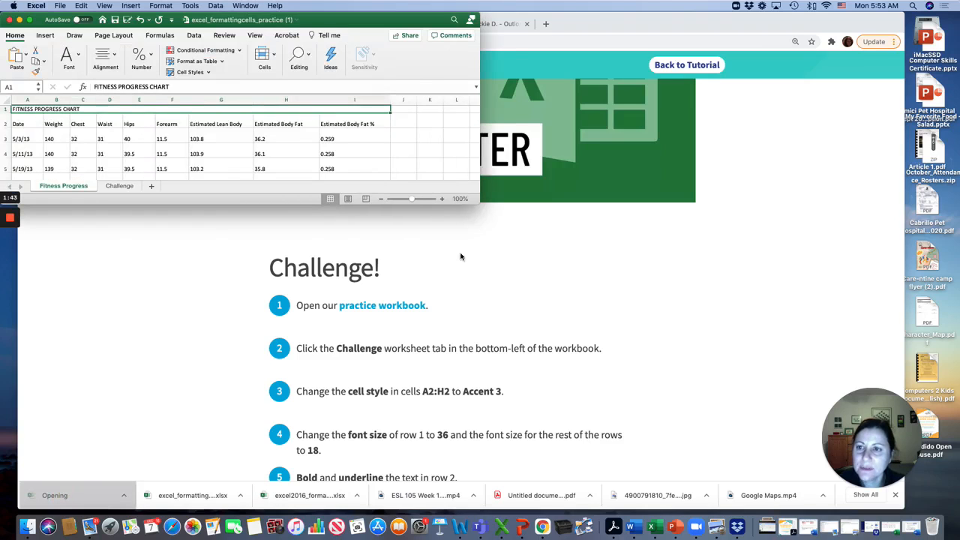
left_click_drag(479, 200, 654, 437)
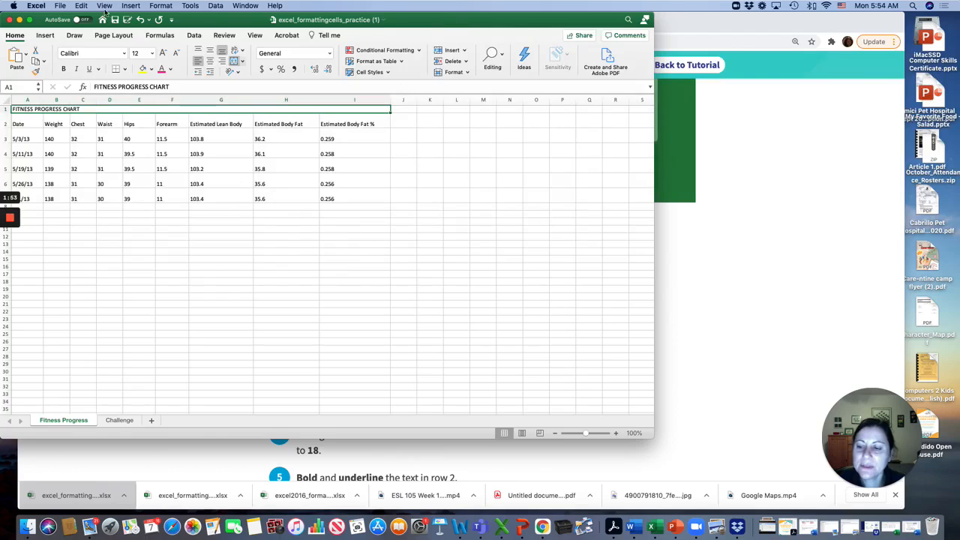
left_click(9, 20)
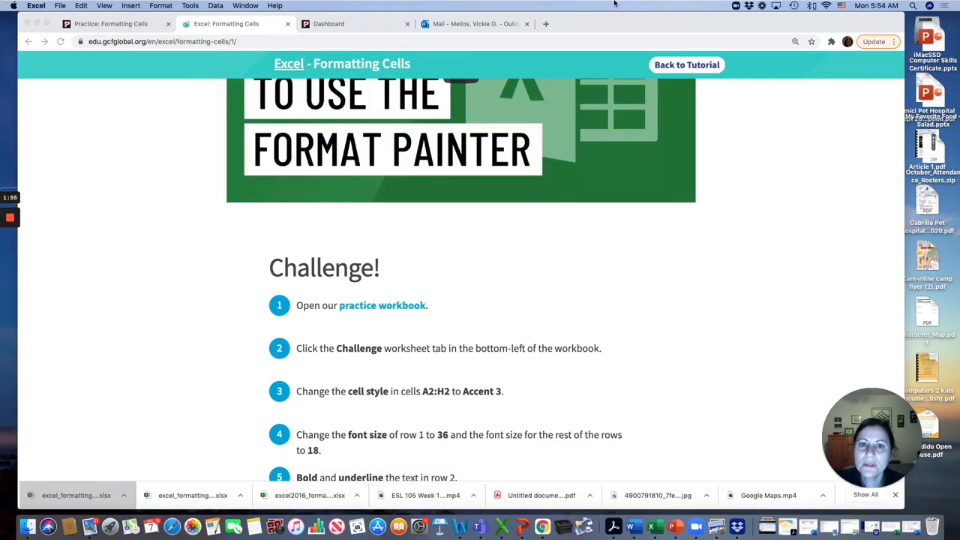
Step: Switch to the Outlook mail inbox in the browser
left_click(468, 23)
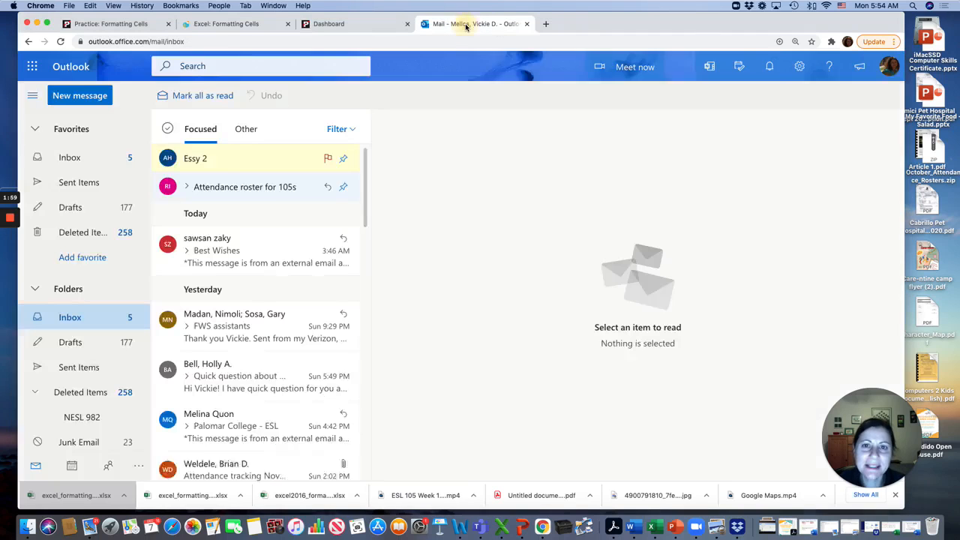
Step: Go from Outlook to OneDrive and open the NESL 983 folder
left_click(33, 69)
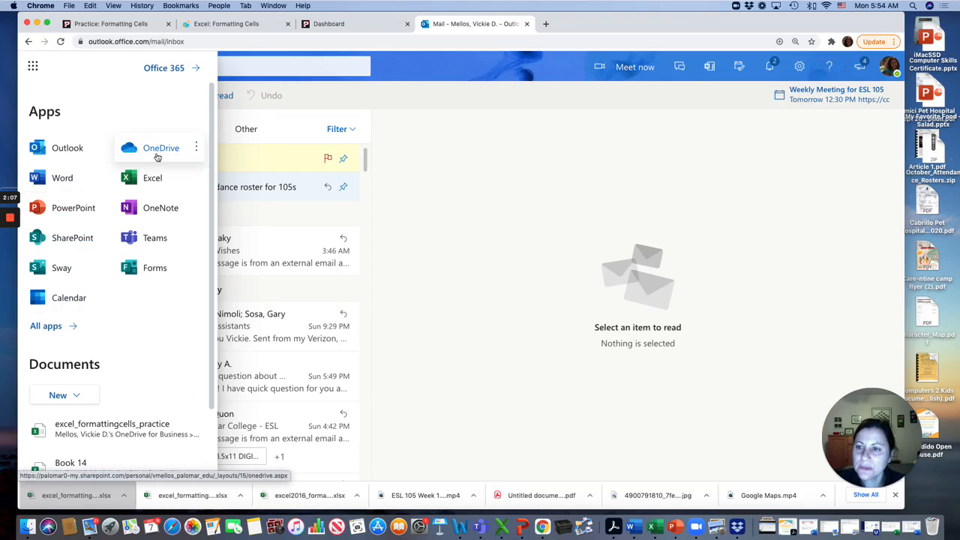
left_click(157, 150)
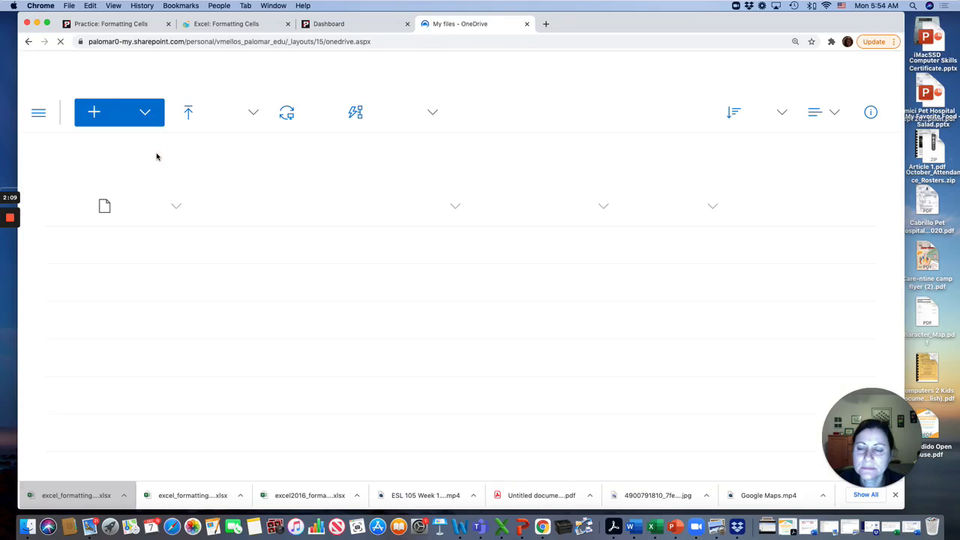
scroll(198, 296, "down", 2)
scroll(197, 296, "down", 3)
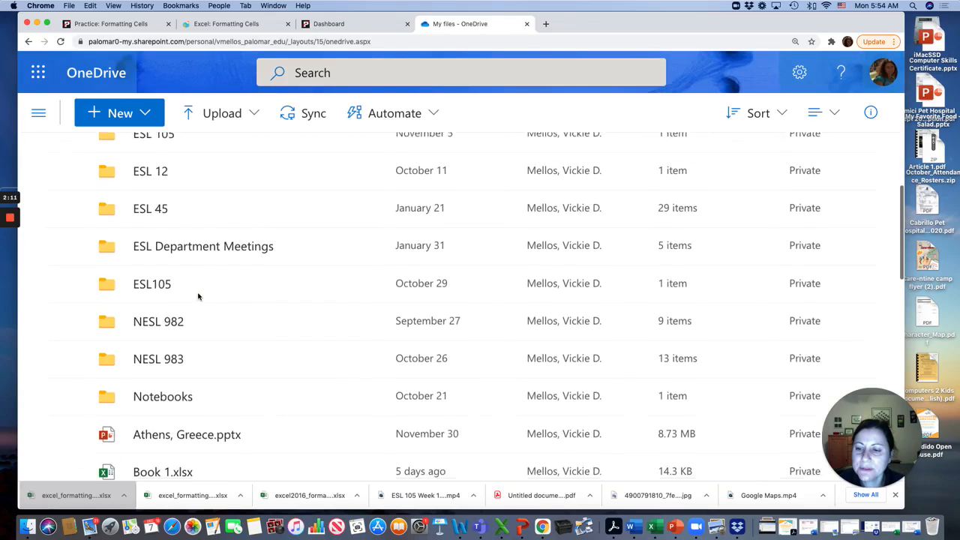
left_click(169, 357)
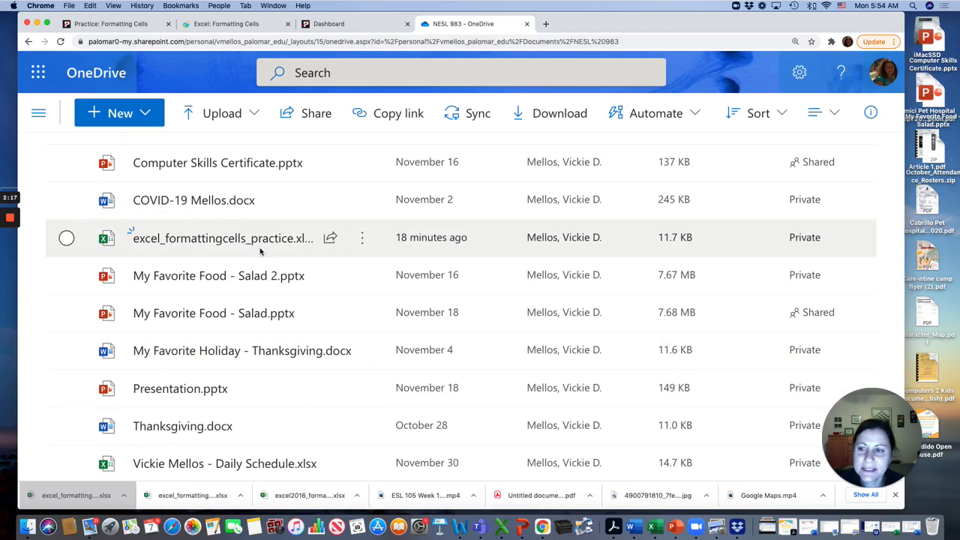
Step: Delete the existing excel_formattingcells_practice.xlsx file from the NESL 983 folder
left_click(66, 238)
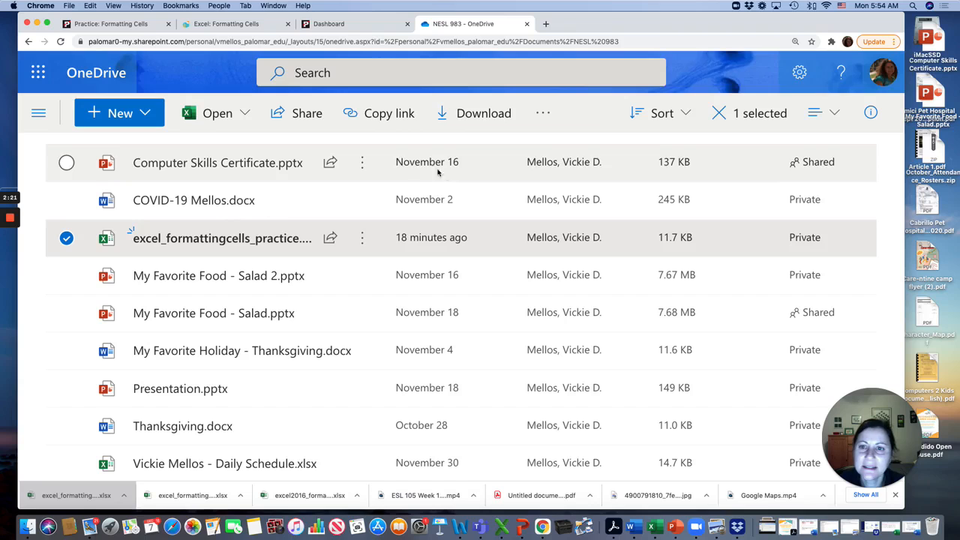
left_click(362, 238)
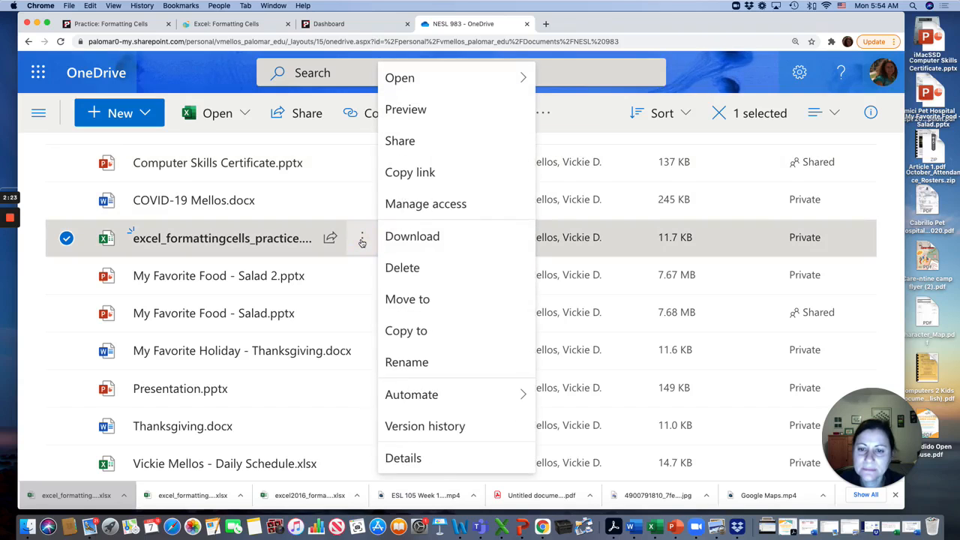
left_click(402, 268)
left_click(471, 304)
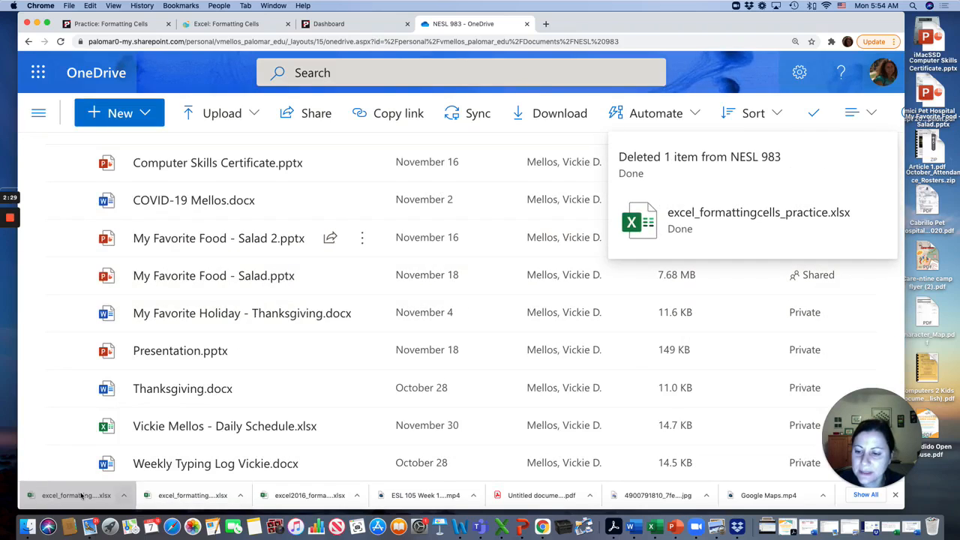
Step: Upload the newly downloaded practice workbook to the NESL 983 folder and open the uploaded copy in Excel for the web
left_click_drag(76, 500, 223, 252)
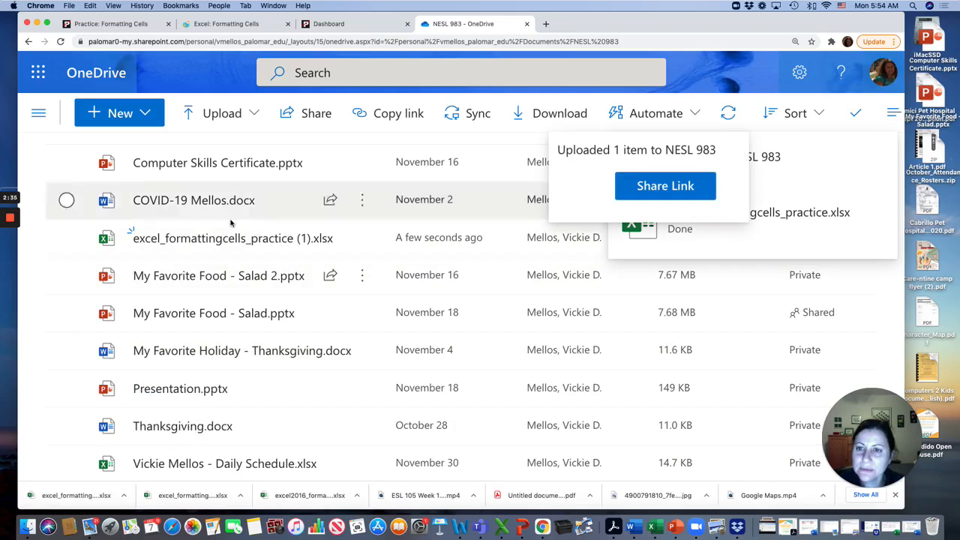
mouse_move(225, 238)
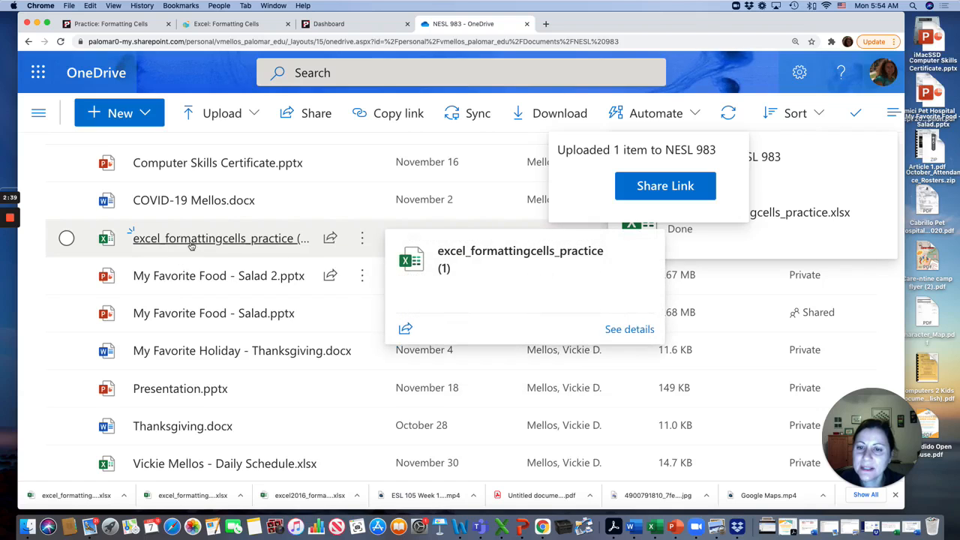
left_click(192, 240)
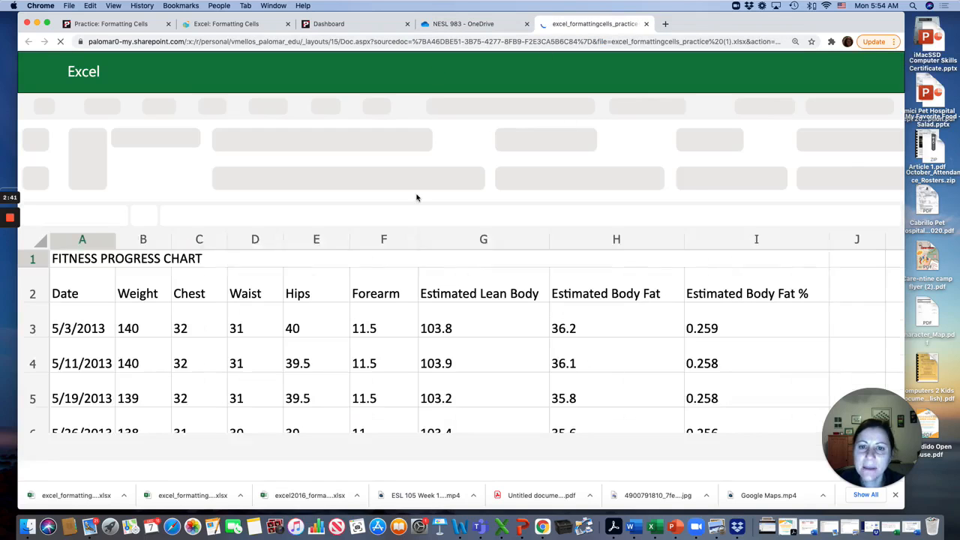
scroll(371, 327, "down", 2)
scroll(371, 327, "up", 2)
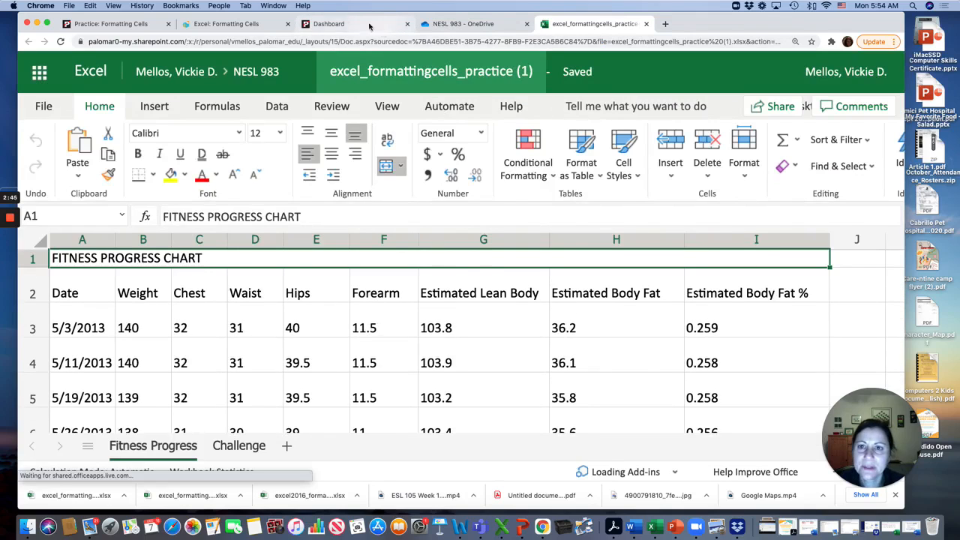
Step: Review the Challenge instructions in the Formatting Cells lesson and bring up the workbook's Challenge sheet
left_click(229, 23)
scroll(364, 289, "down", 2)
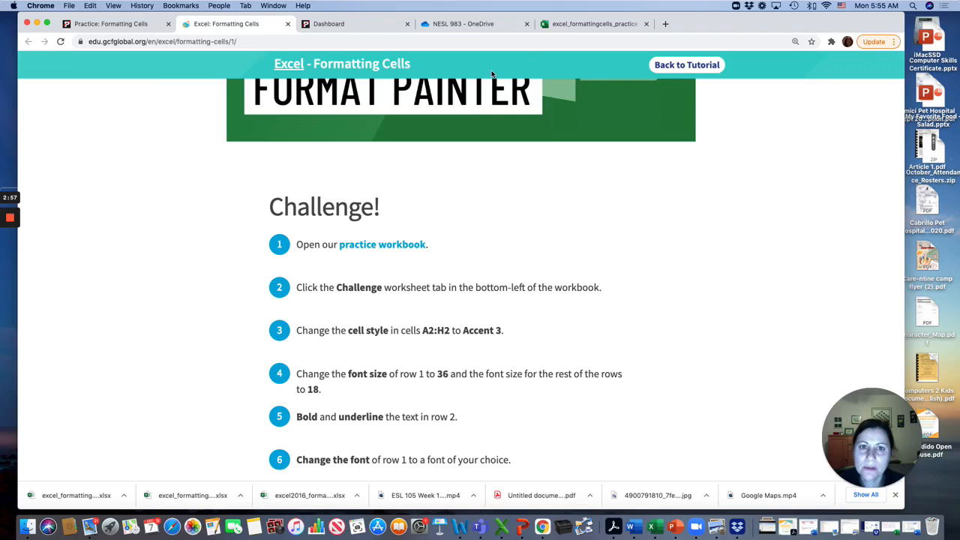
left_click(553, 30)
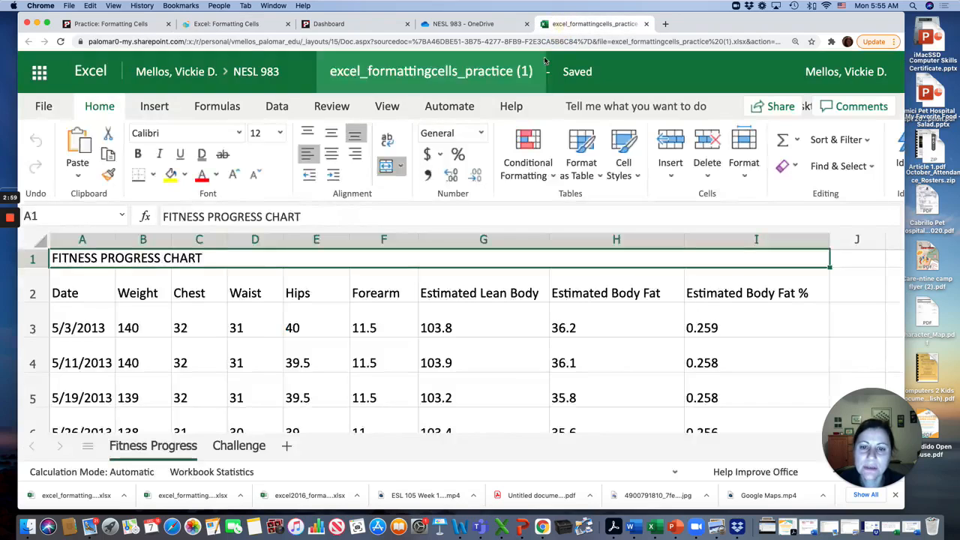
scroll(454, 294, "down", 1)
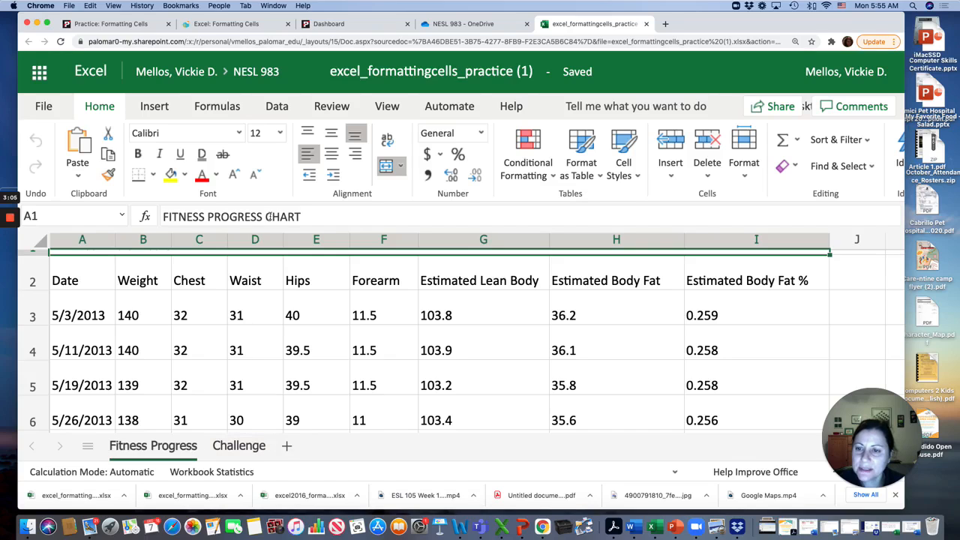
left_click(232, 447)
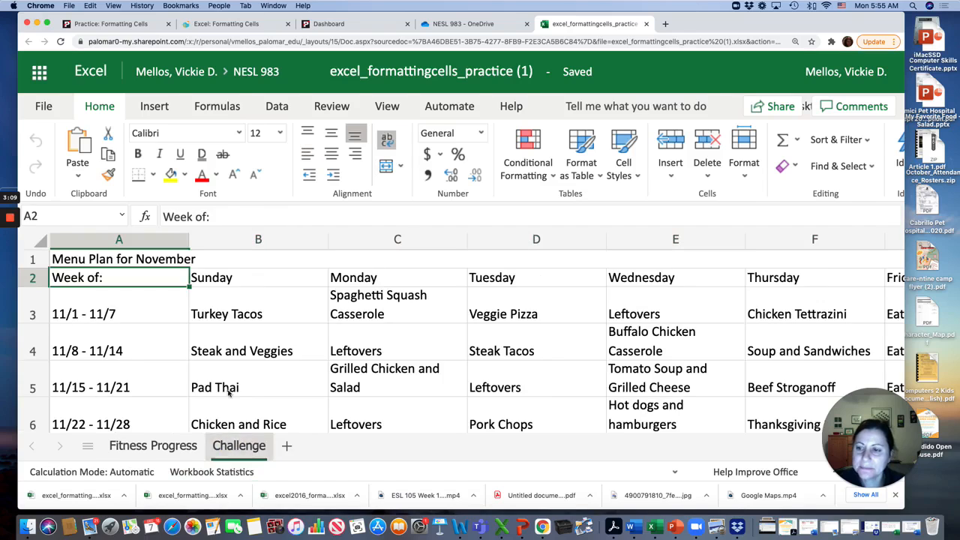
Step: Check the lesson's cell style instruction, highlight its cell range A2:H2, and return to the workbook
left_click(233, 27)
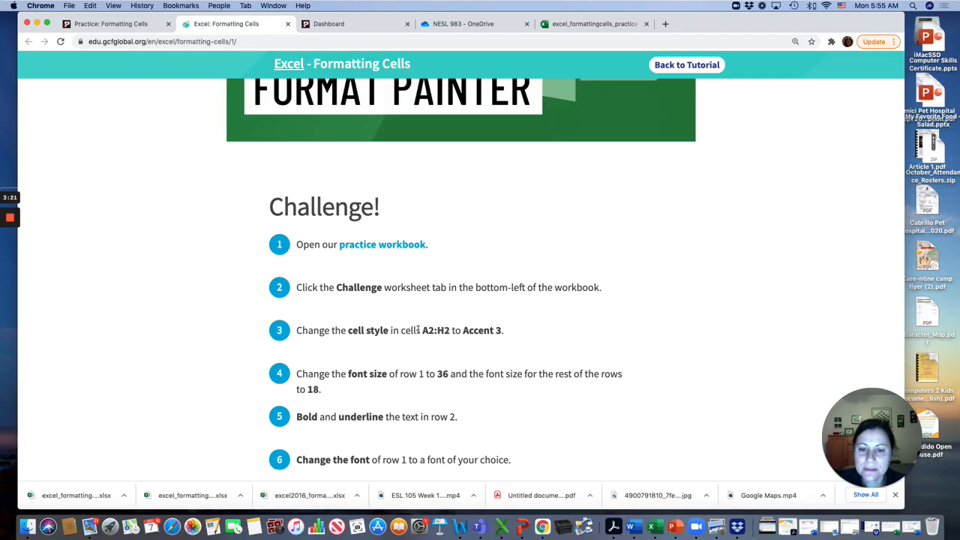
left_click_drag(417, 330, 451, 330)
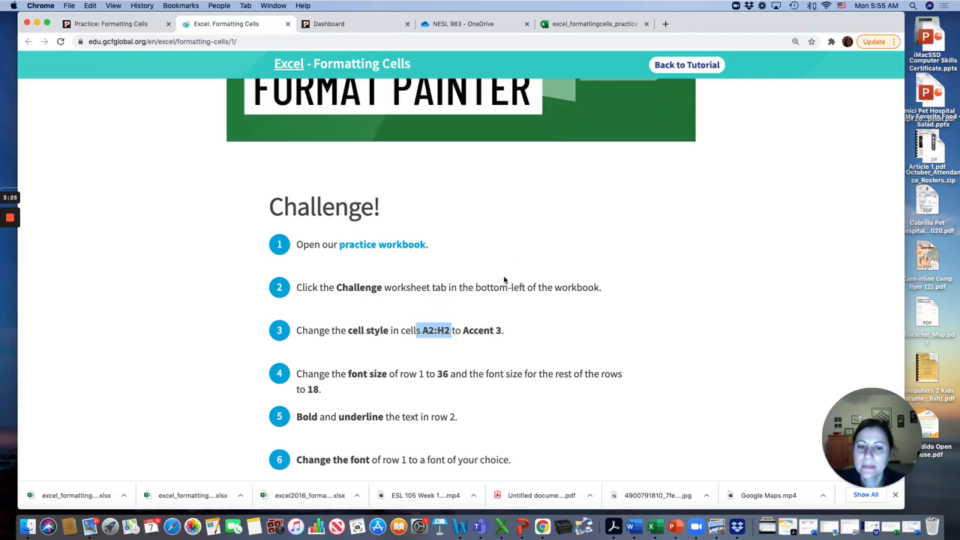
left_click(566, 24)
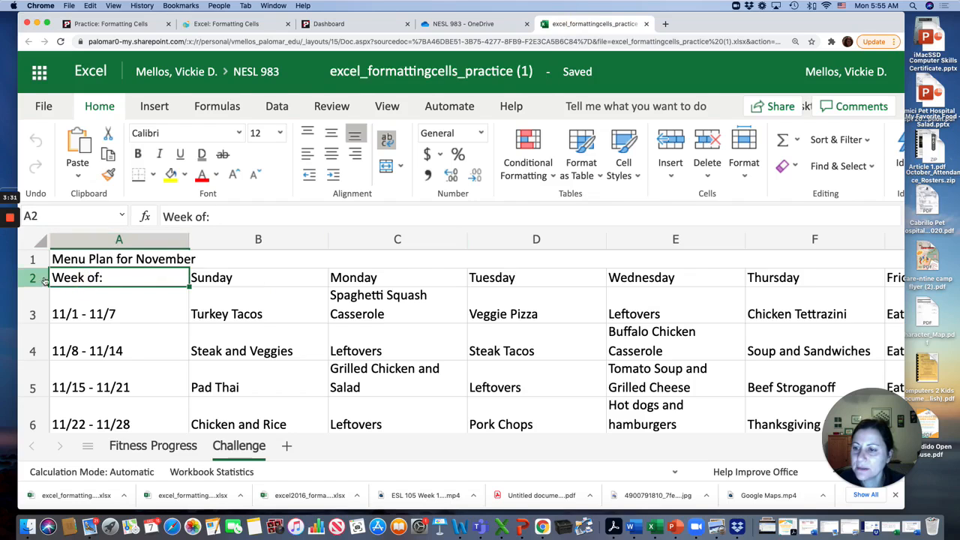
scroll(559, 282, "right", 8)
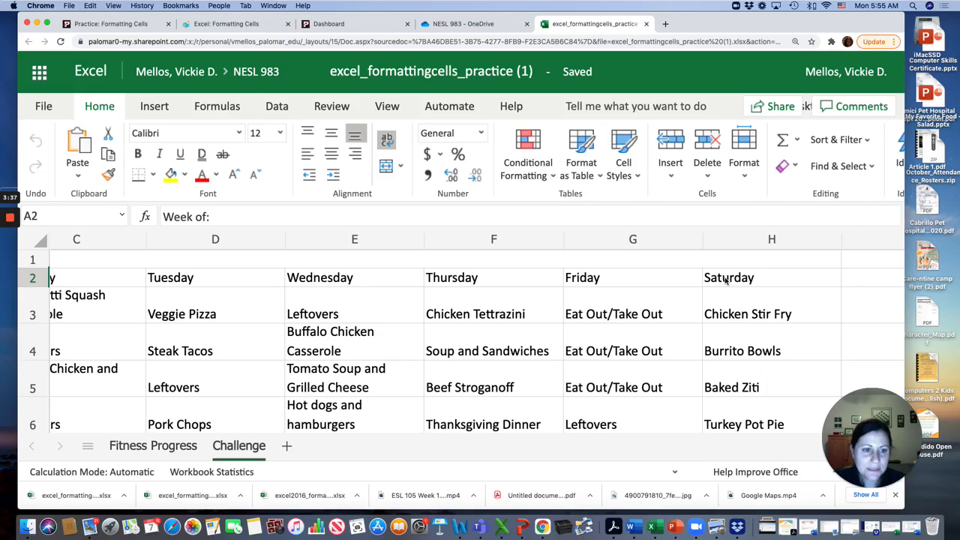
left_click(726, 279, "shift")
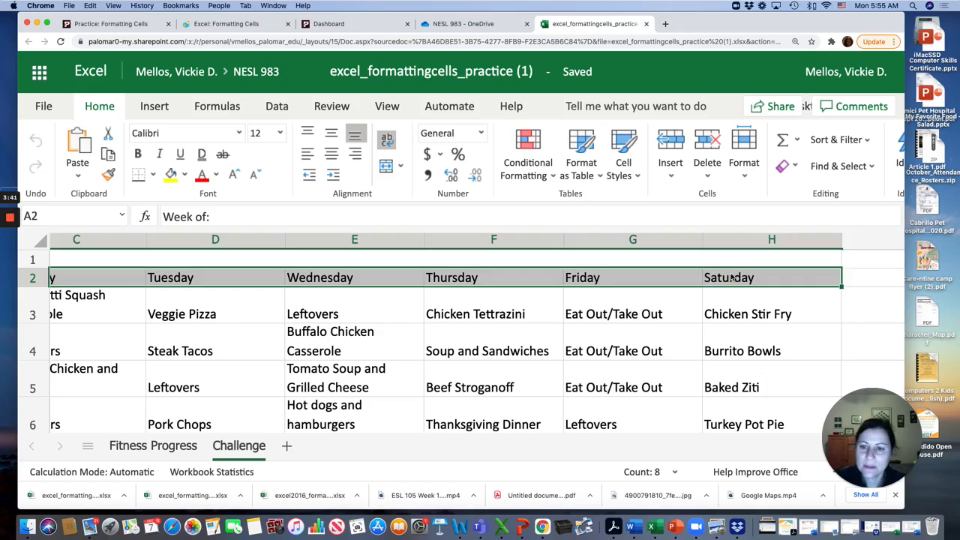
scroll(598, 310, "left", 8)
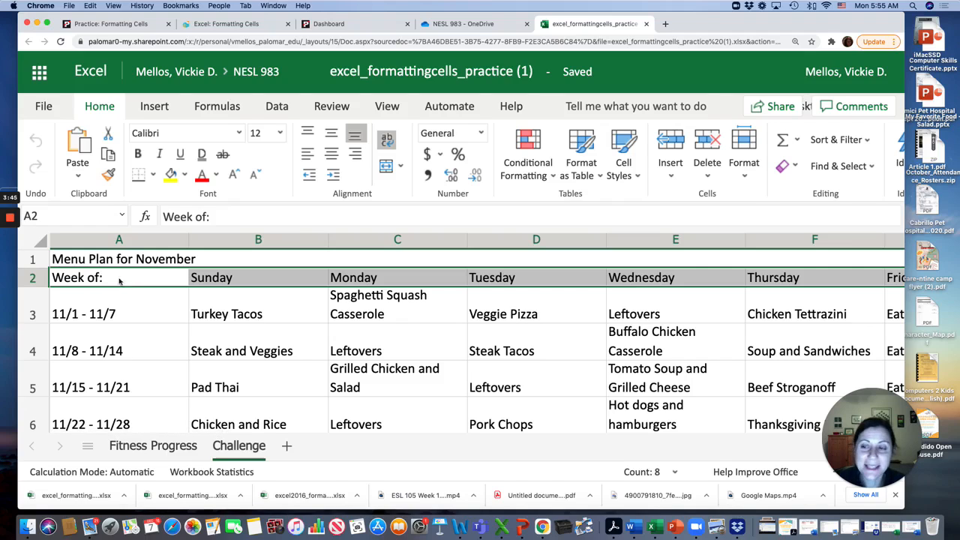
Step: Apply the 20% - Accent3 cell style to cells A2:H2 on the Challenge sheet
left_click(104, 278)
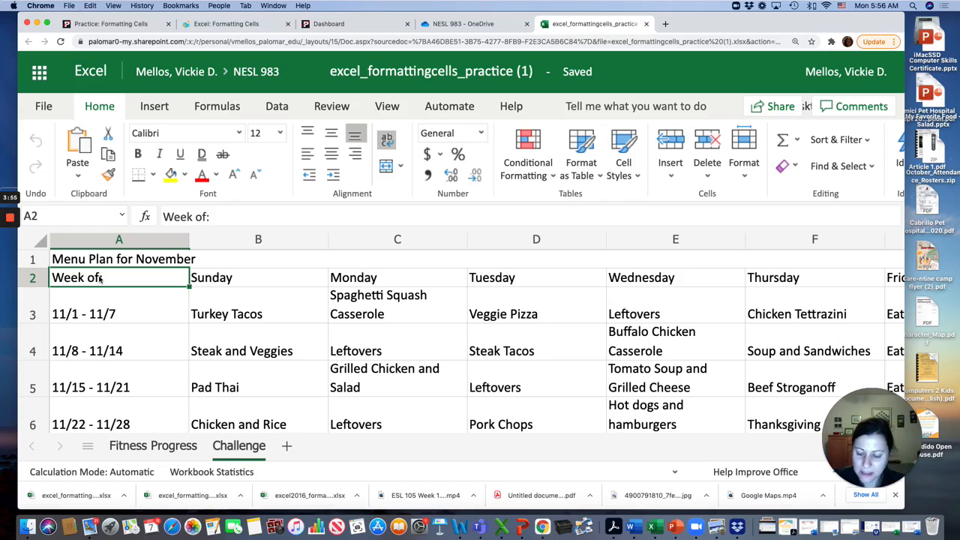
scroll(447, 321, "right", 10)
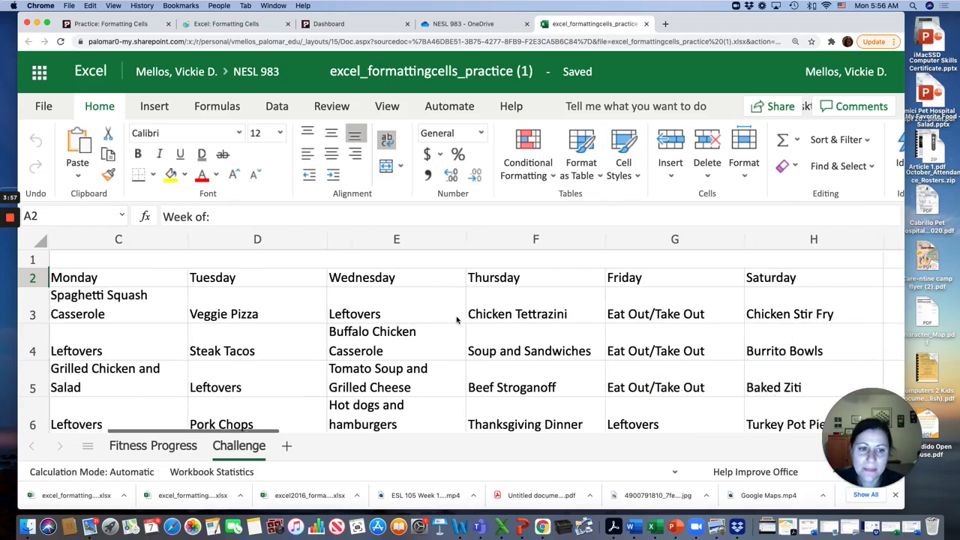
left_click(639, 281, "shift")
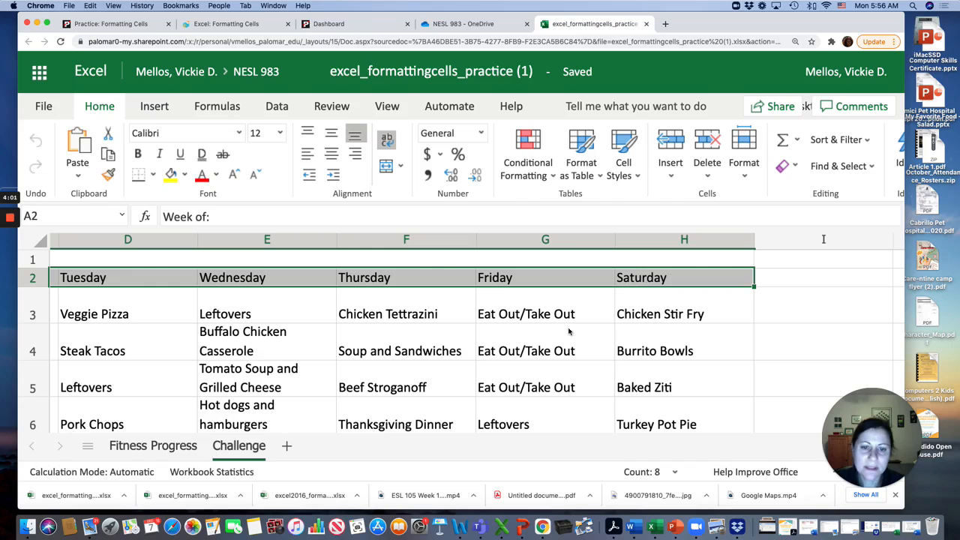
scroll(551, 334, "left", 10)
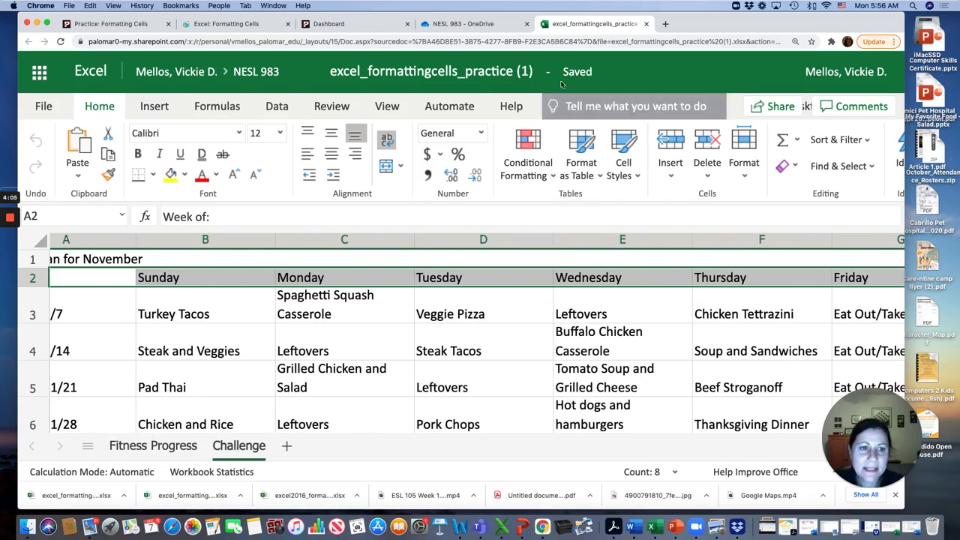
left_click(228, 23)
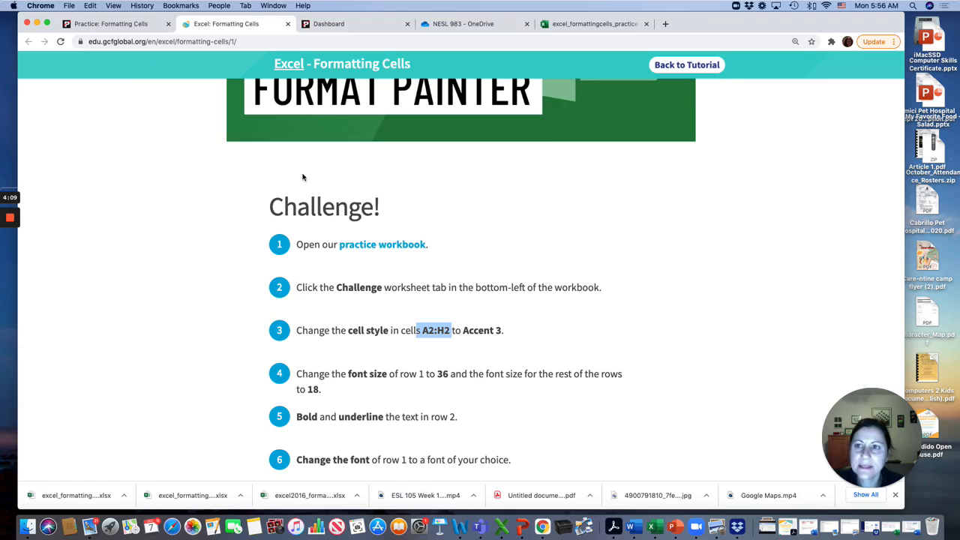
left_click(595, 24)
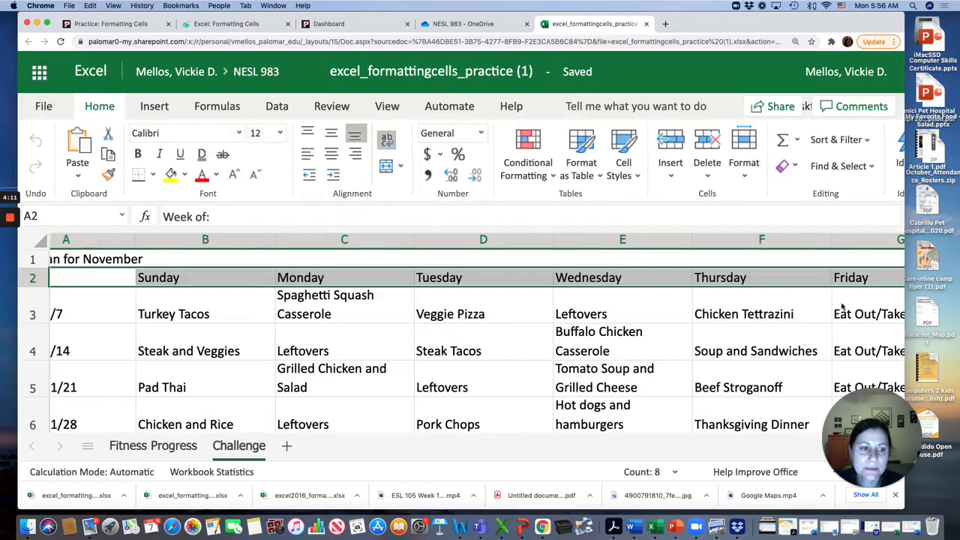
scroll(741, 330, "right", 2)
scroll(741, 331, "right", 4)
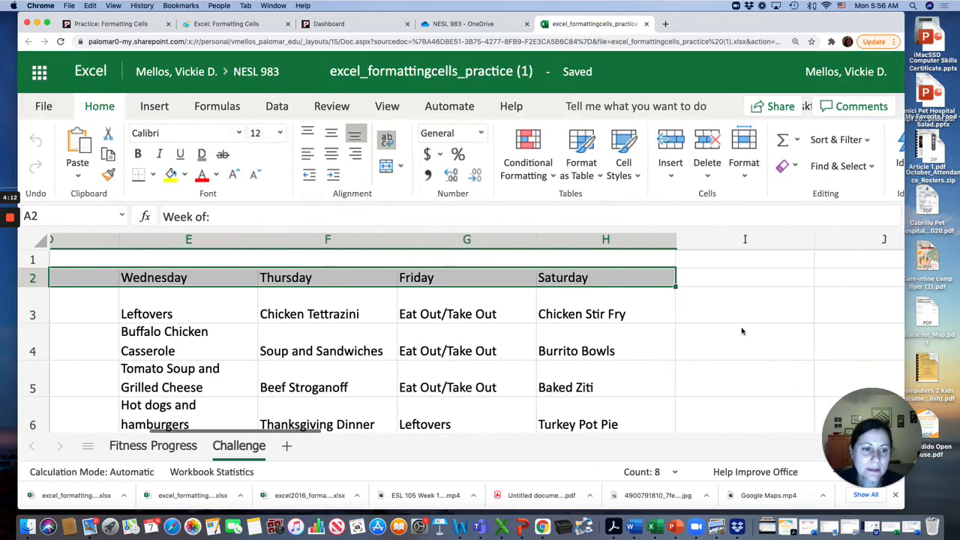
left_click(636, 175)
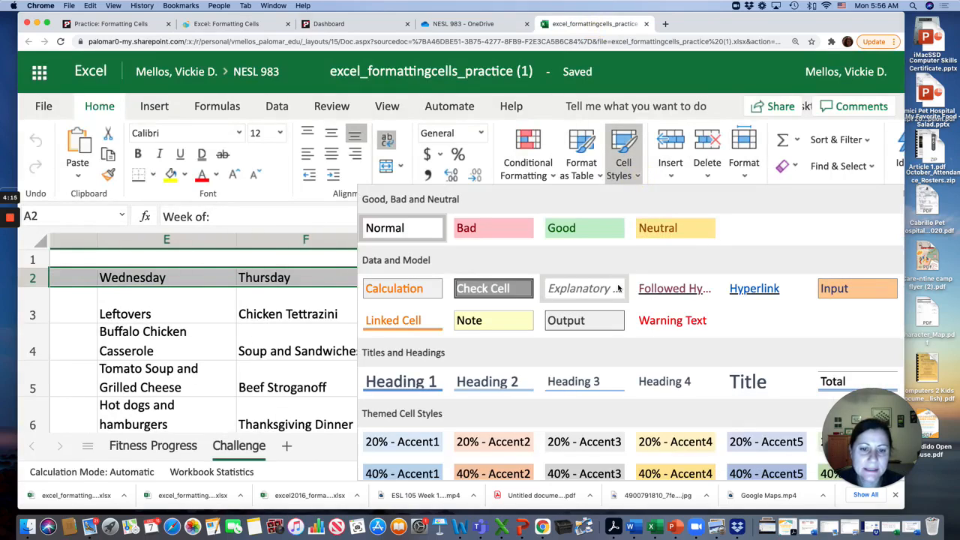
left_click(570, 442)
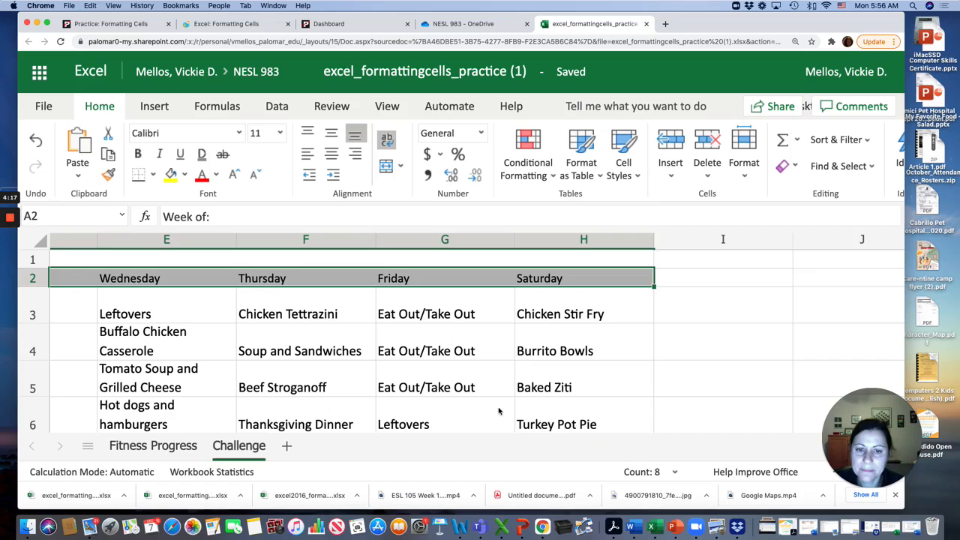
left_click(468, 405)
scroll(468, 405, "left", 8)
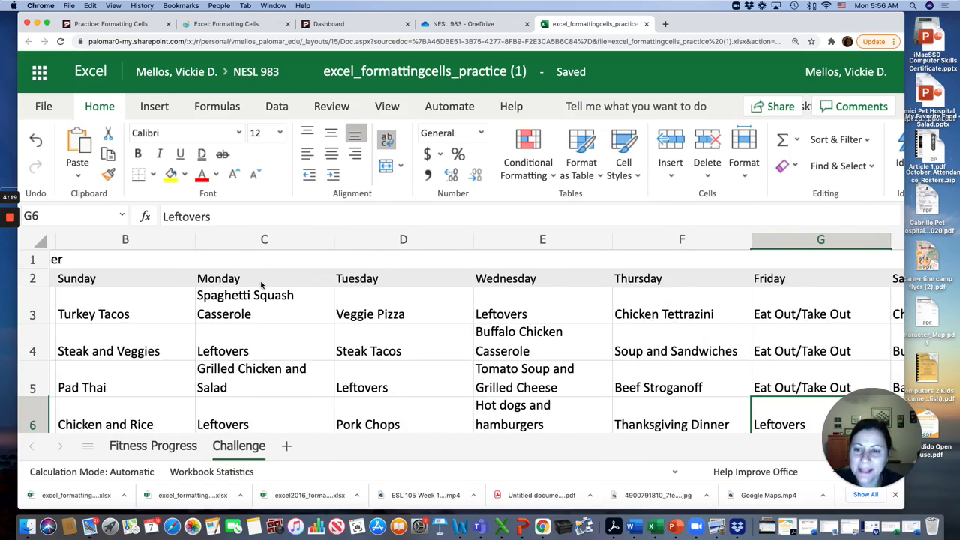
scroll(261, 284, "left", 1)
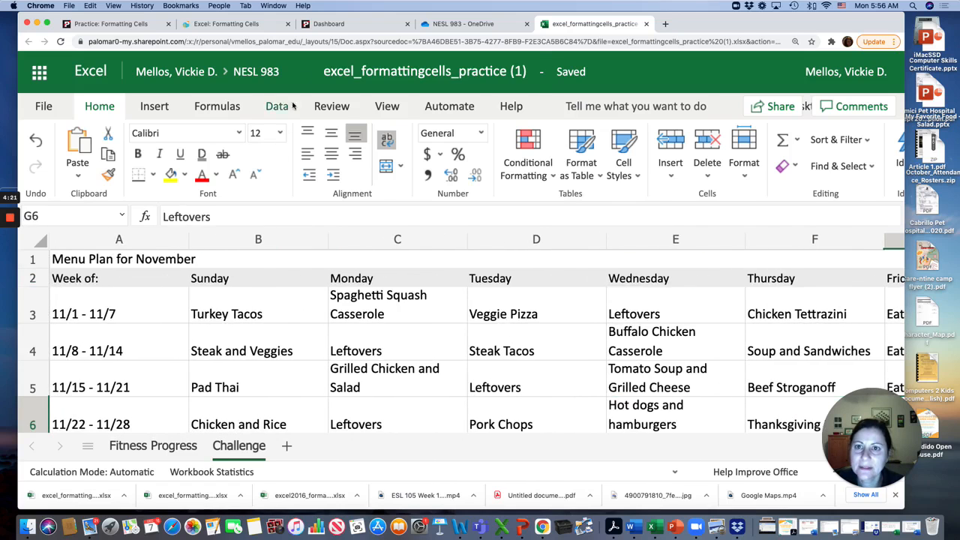
Step: Check the lesson's font size instruction and set row 1 of the Challenge sheet to font size 36
left_click(225, 23)
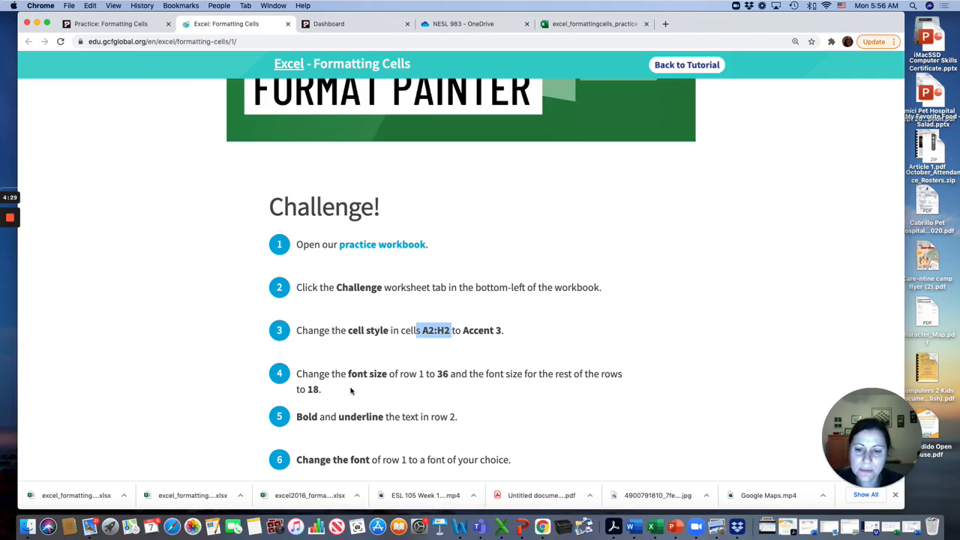
left_click(555, 25)
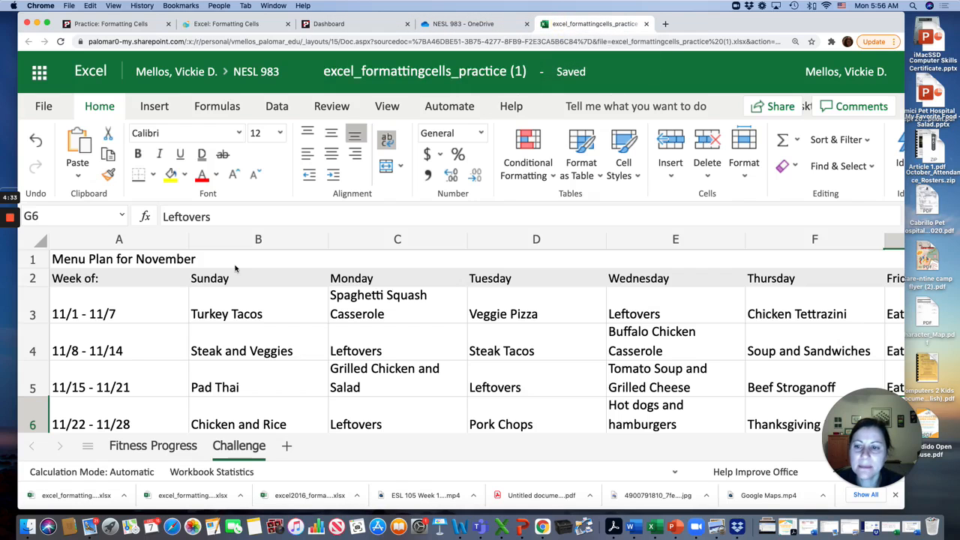
left_click(37, 260)
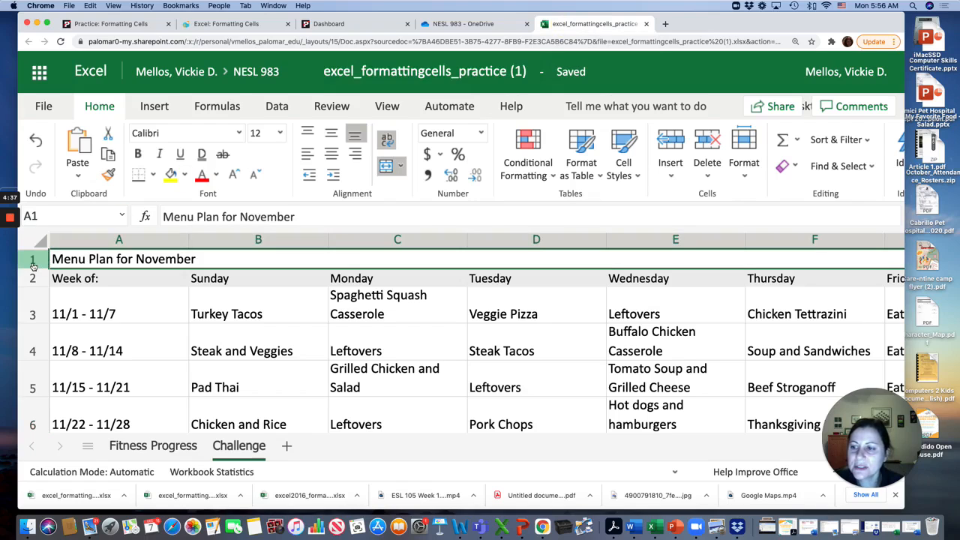
left_click(280, 133)
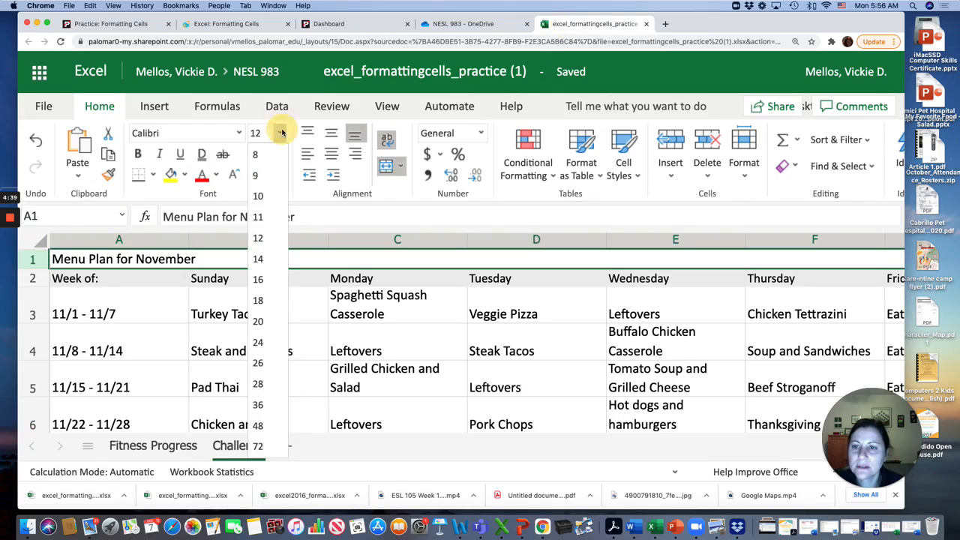
left_click(263, 405)
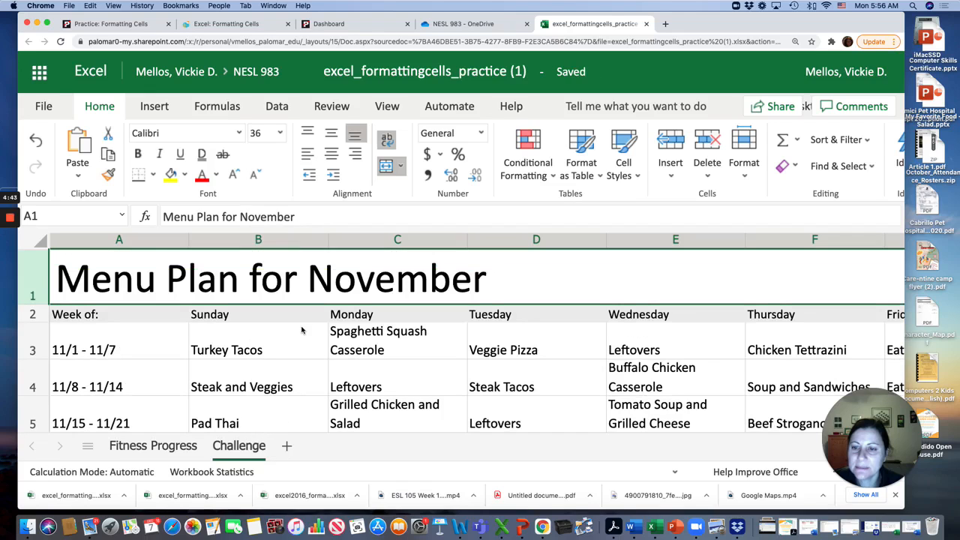
left_click(32, 314)
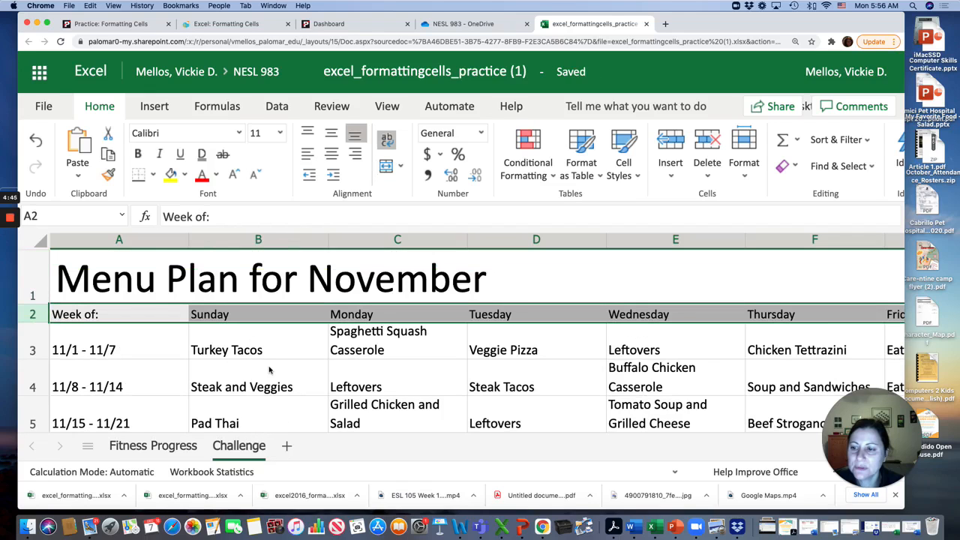
scroll(243, 384, "down", 3)
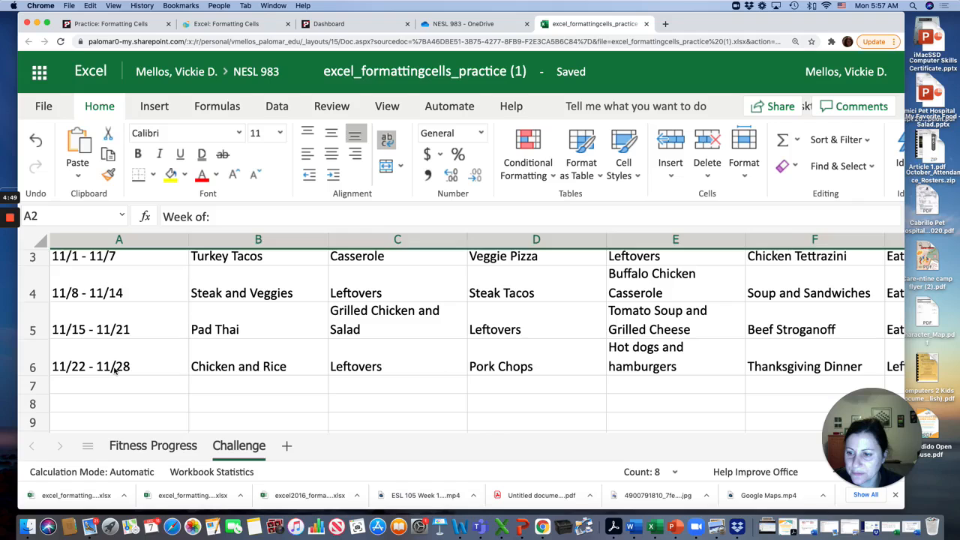
left_click(114, 370, "shift")
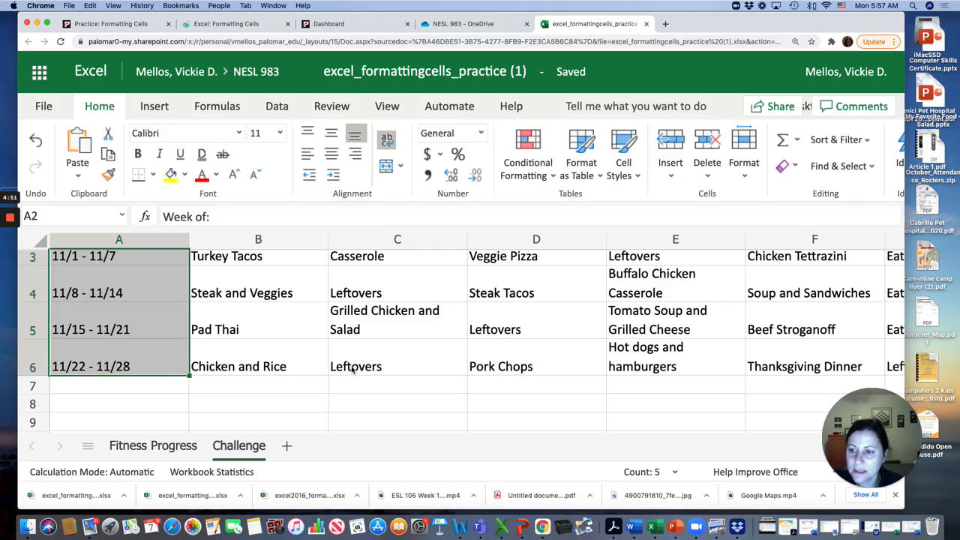
scroll(753, 374, "right", 3)
scroll(766, 375, "right", 2)
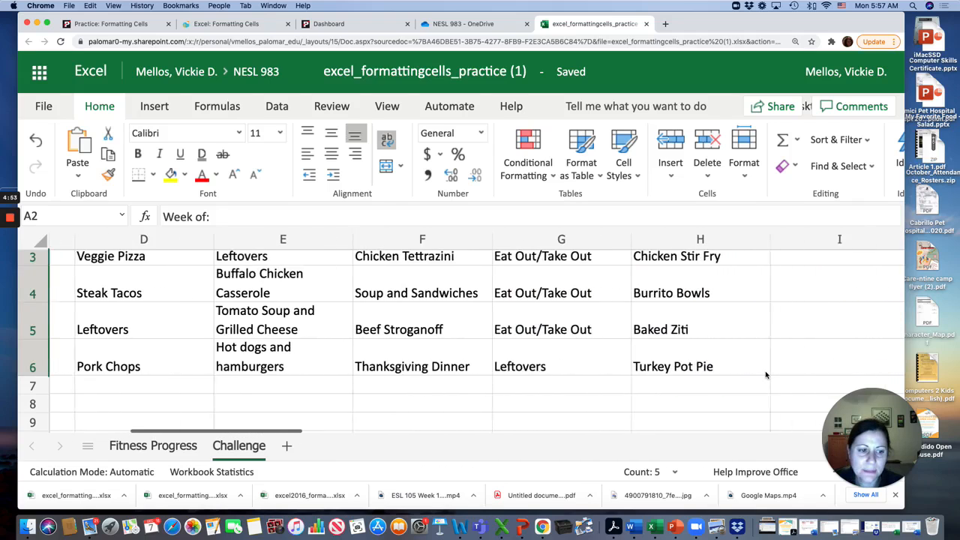
left_click(677, 367, "shift")
scroll(409, 398, "left", 4)
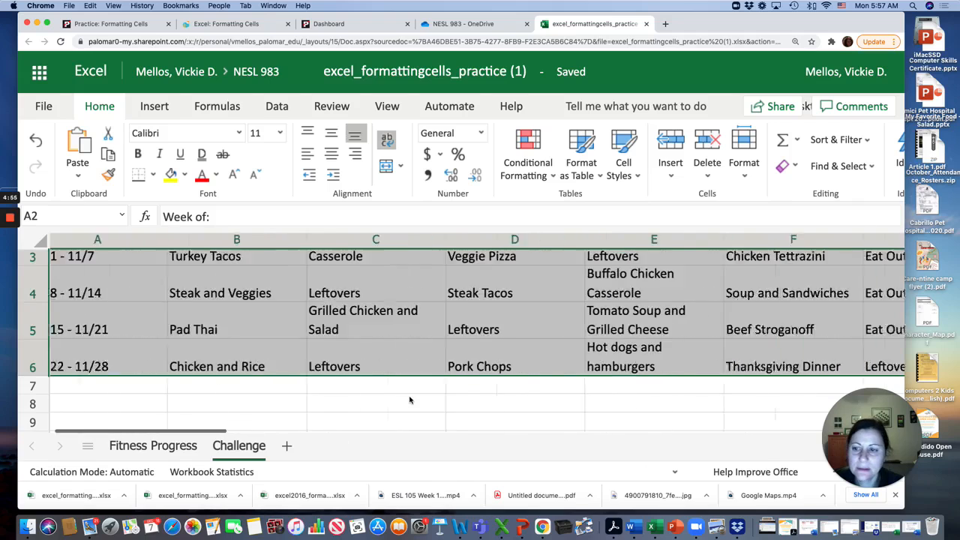
scroll(69, 266, "up", 2)
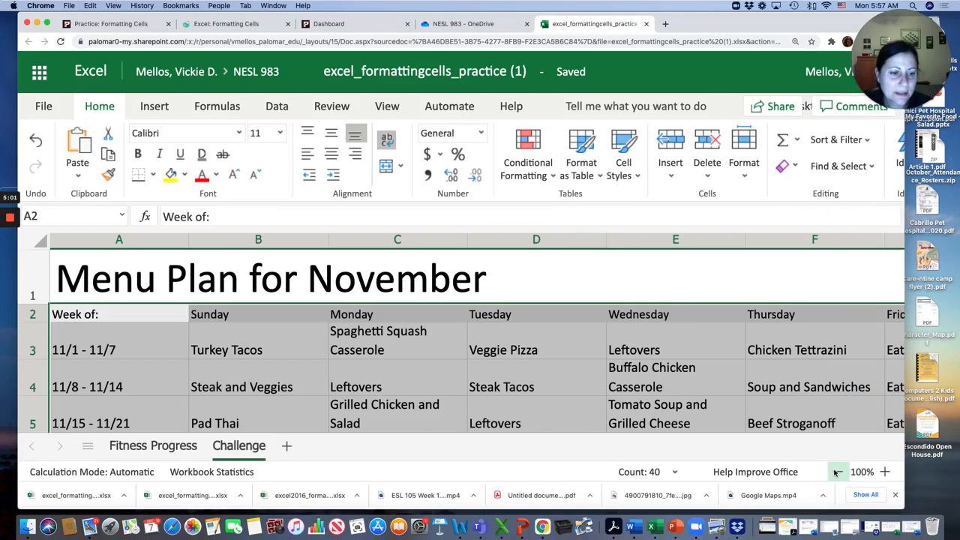
Step: Set the font size of rows 2 through 6 of the menu table to 18 and look over the result
left_click(835, 473)
left_click(837, 473)
left_click(836, 472)
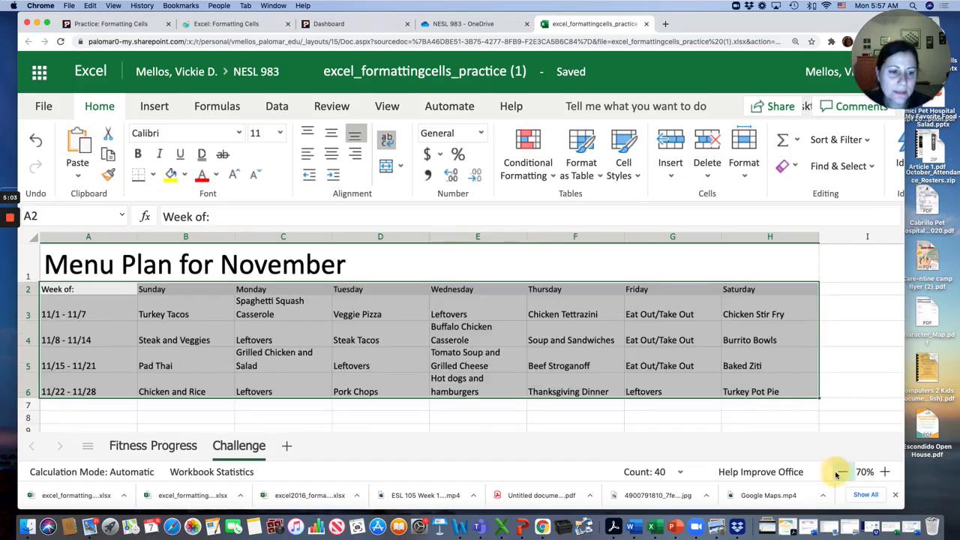
left_click(504, 381)
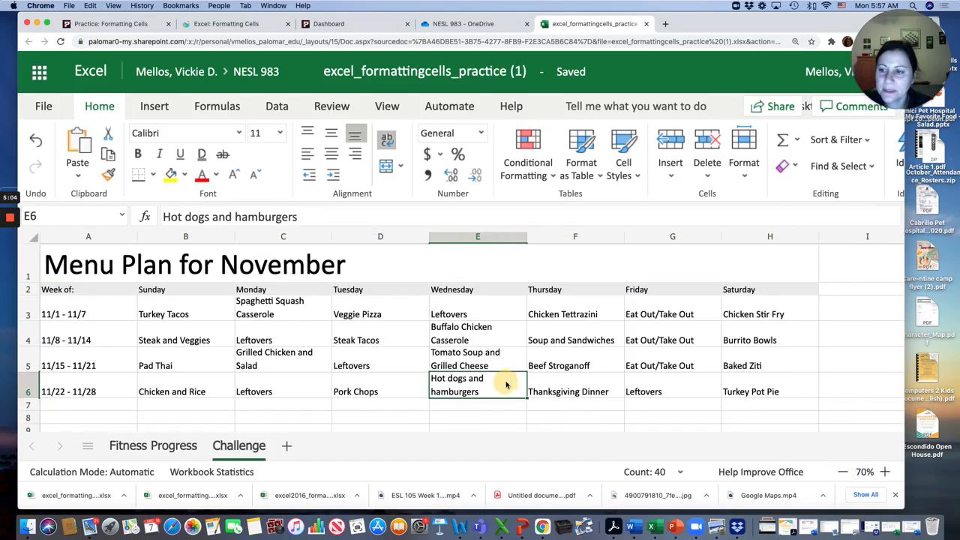
left_click(57, 291)
left_click(27, 291)
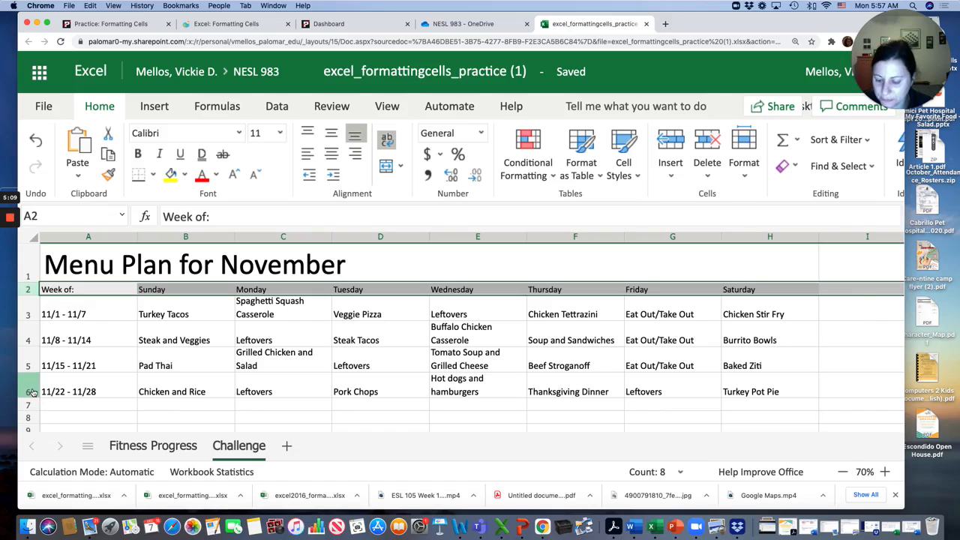
left_click(840, 396, "shift")
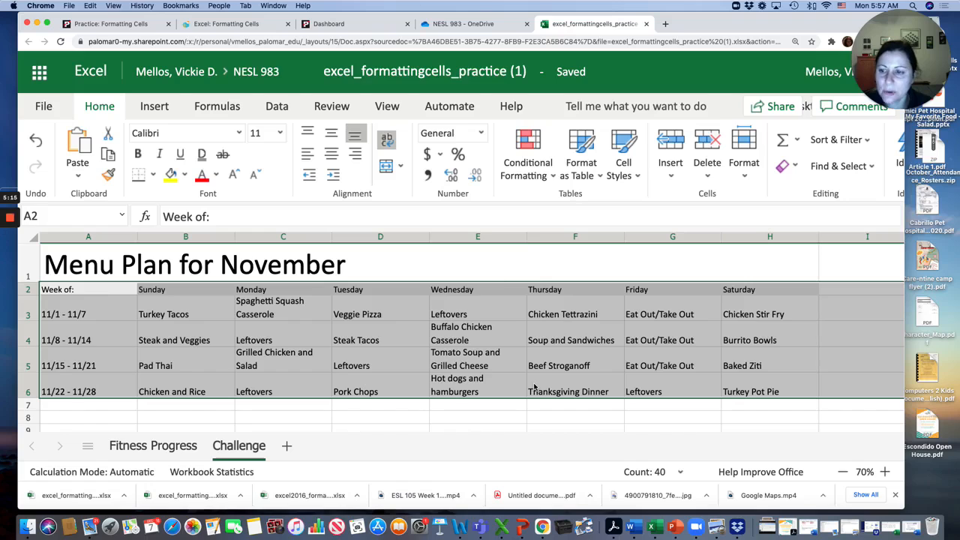
left_click(83, 293)
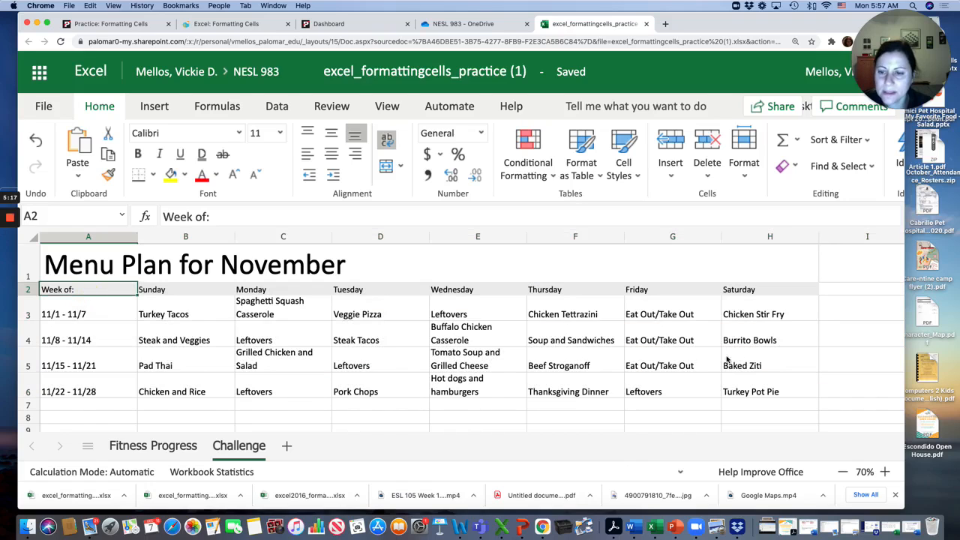
left_click(837, 396, "shift")
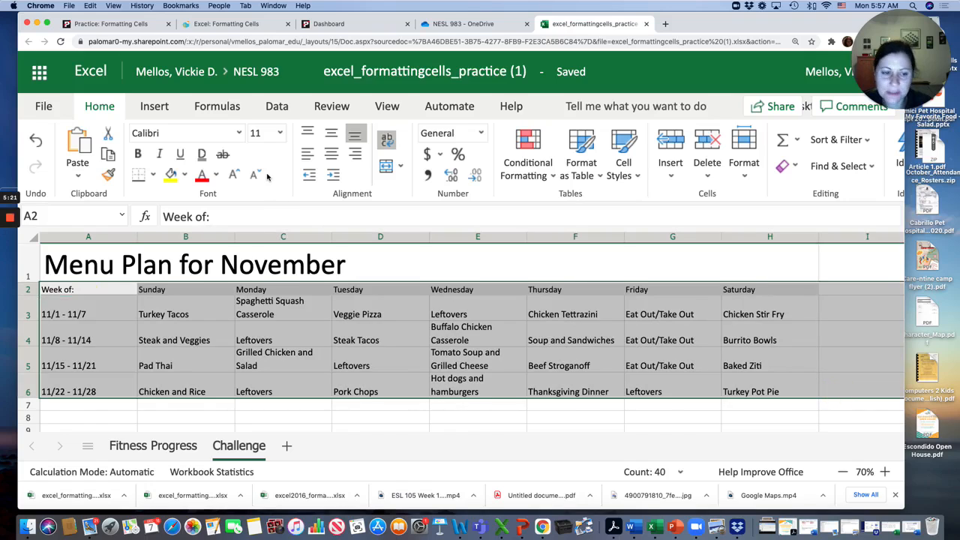
left_click(279, 133)
left_click(264, 298)
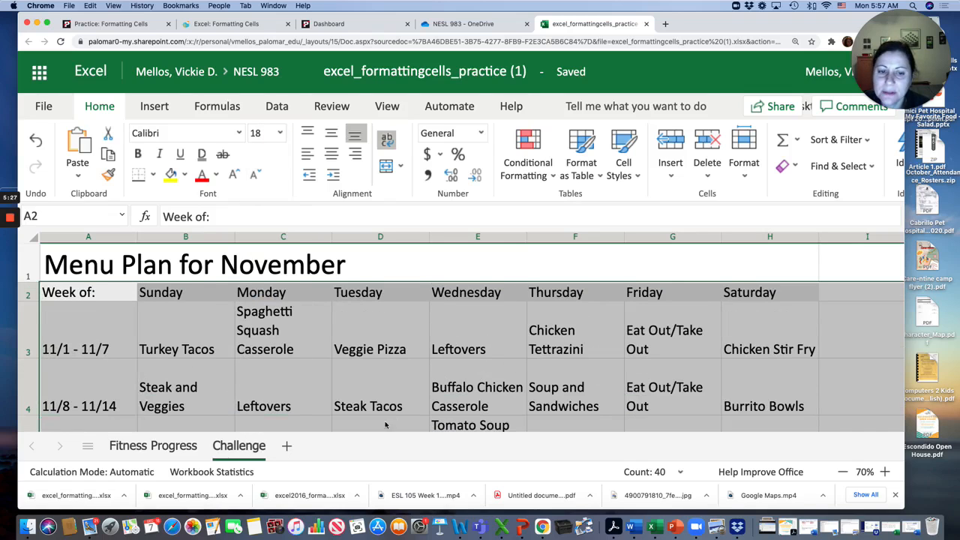
scroll(385, 425, "down", 5)
scroll(386, 425, "up", 3)
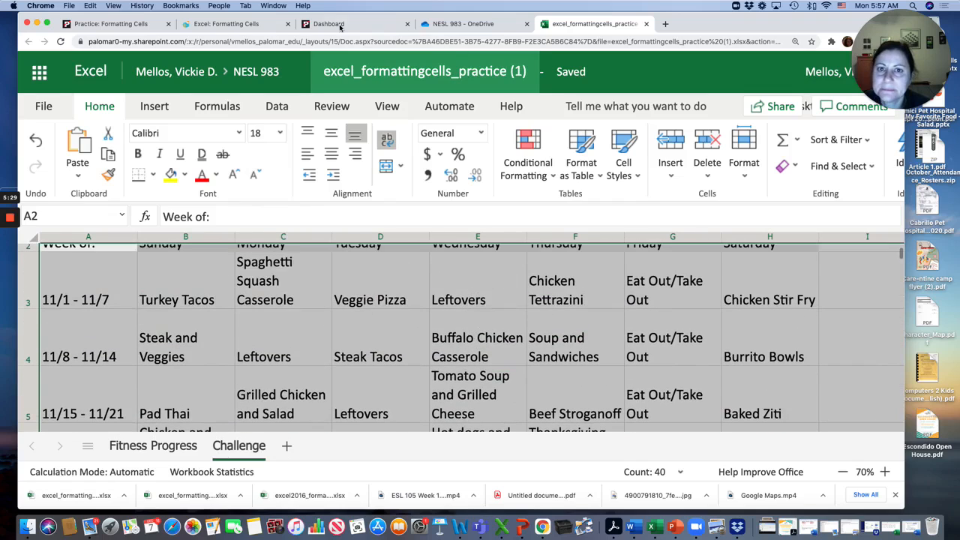
Step: Check the lesson's bold and underline instruction, and apply both formats to the text in row 2 of the Challenge sheet
left_click(225, 23)
scroll(326, 335, "down", 2)
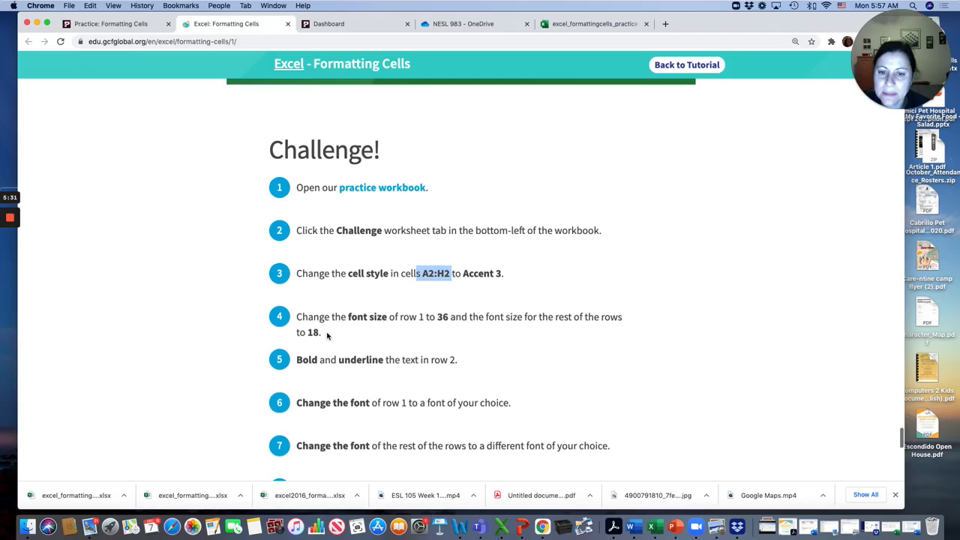
scroll(327, 335, "down", 1)
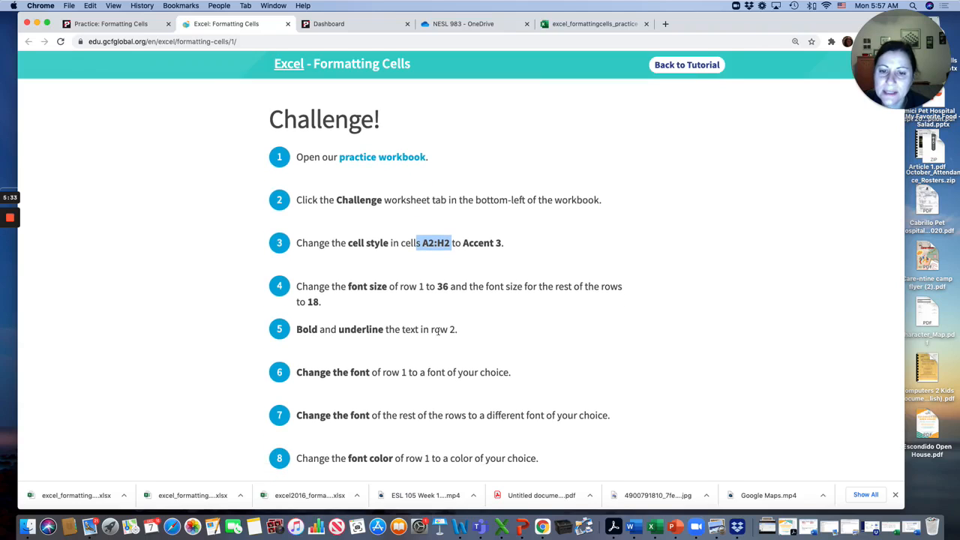
left_click(570, 23)
scroll(302, 315, "up", 1)
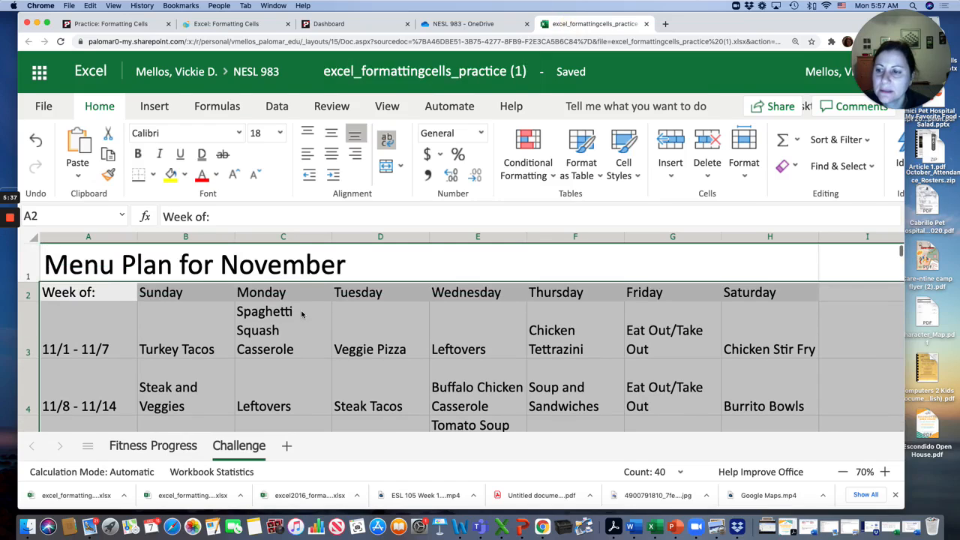
left_click(29, 296)
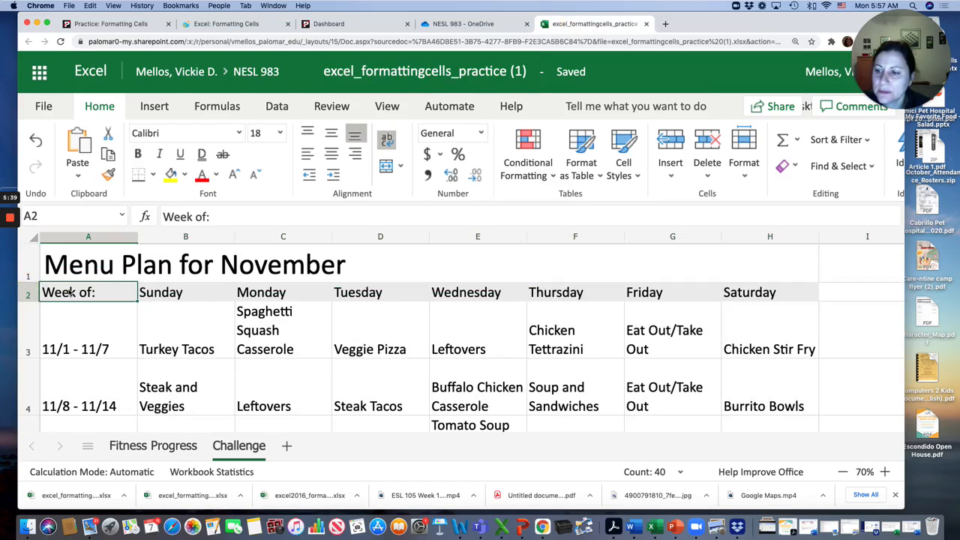
left_click(28, 295)
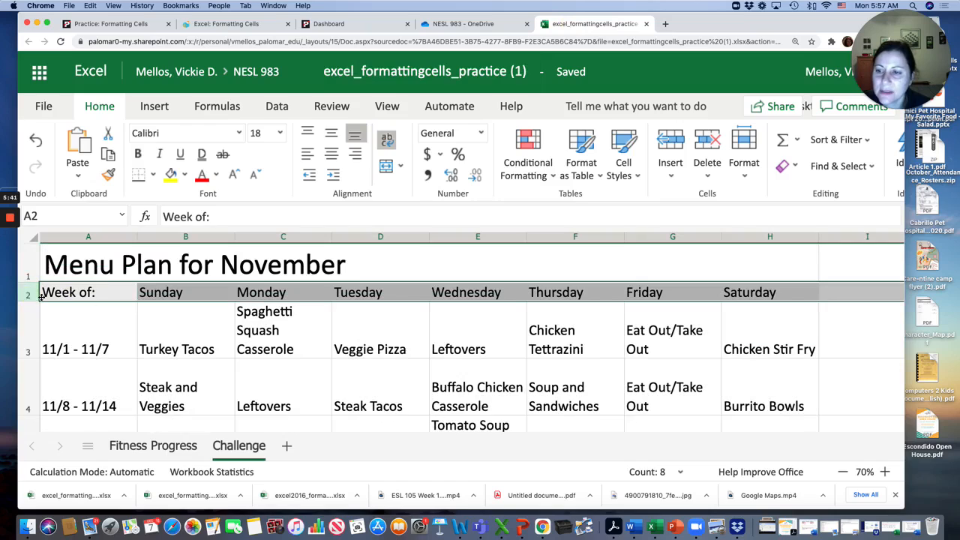
left_click(137, 153)
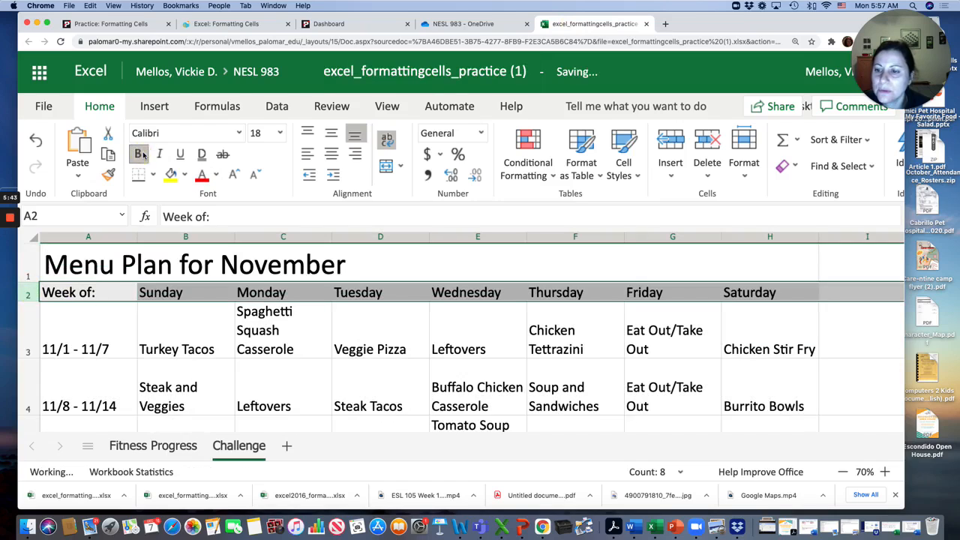
left_click(180, 154)
left_click(243, 379)
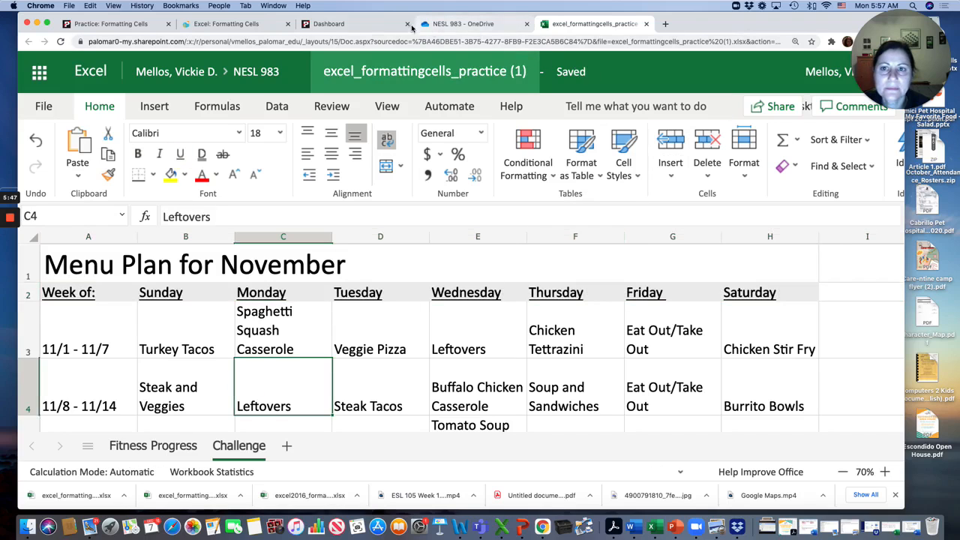
Step: Review the lesson's remaining font instructions and change the font of row 1 on the Challenge sheet to Courier
left_click(243, 21)
scroll(412, 353, "down", 3)
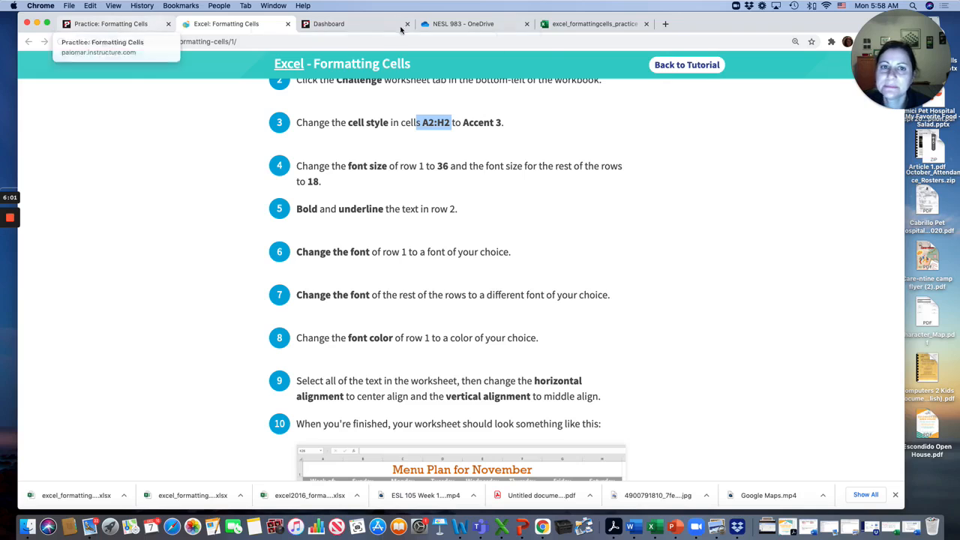
left_click(568, 24)
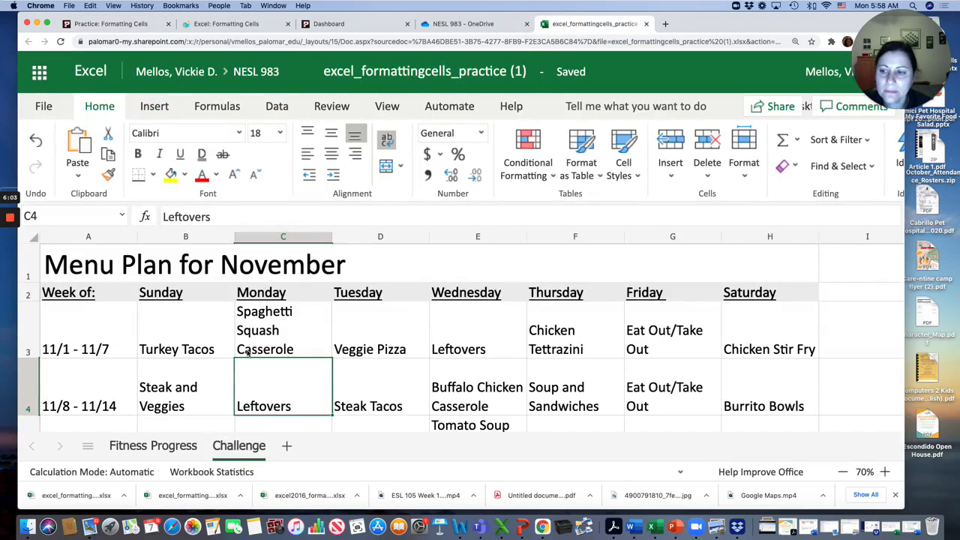
left_click(30, 269)
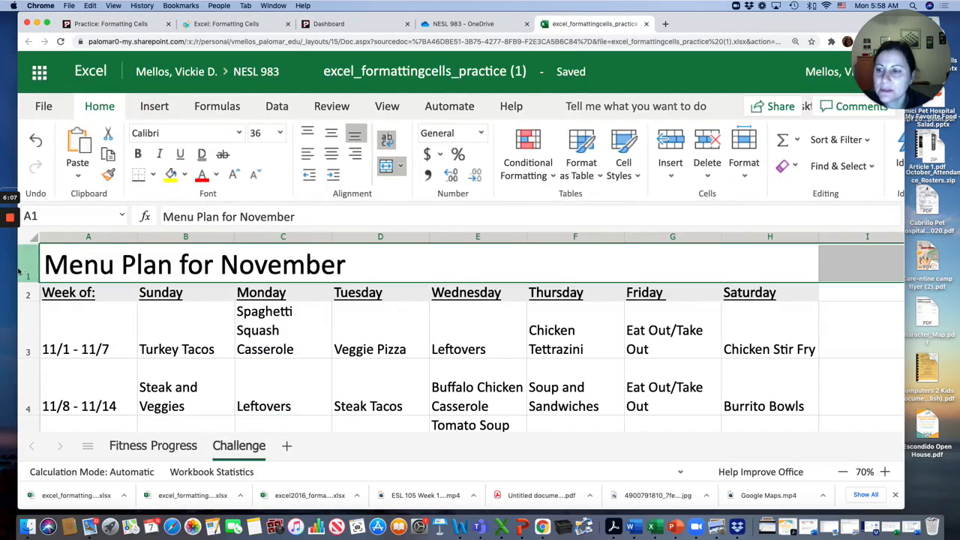
left_click(238, 132)
scroll(225, 270, "down", 2)
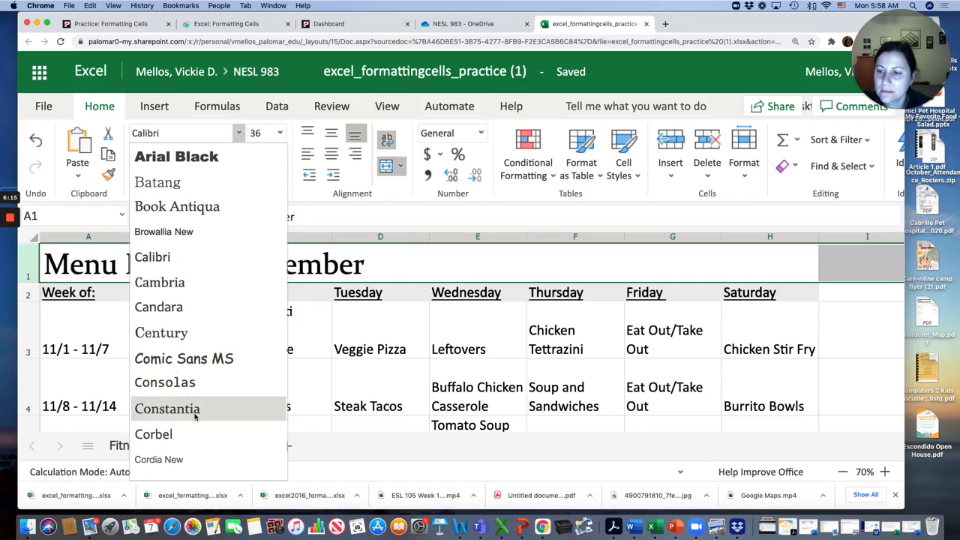
scroll(191, 427, "down", 4)
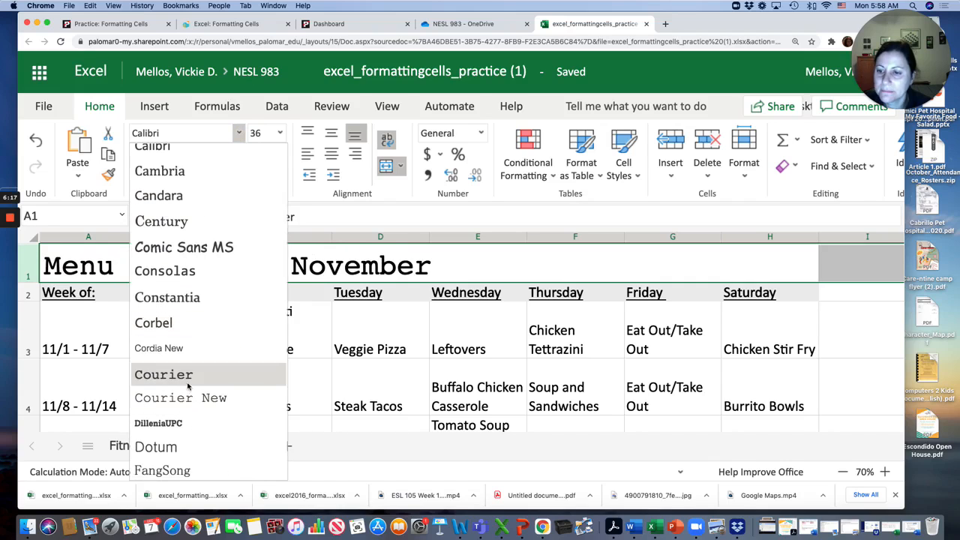
left_click(188, 382)
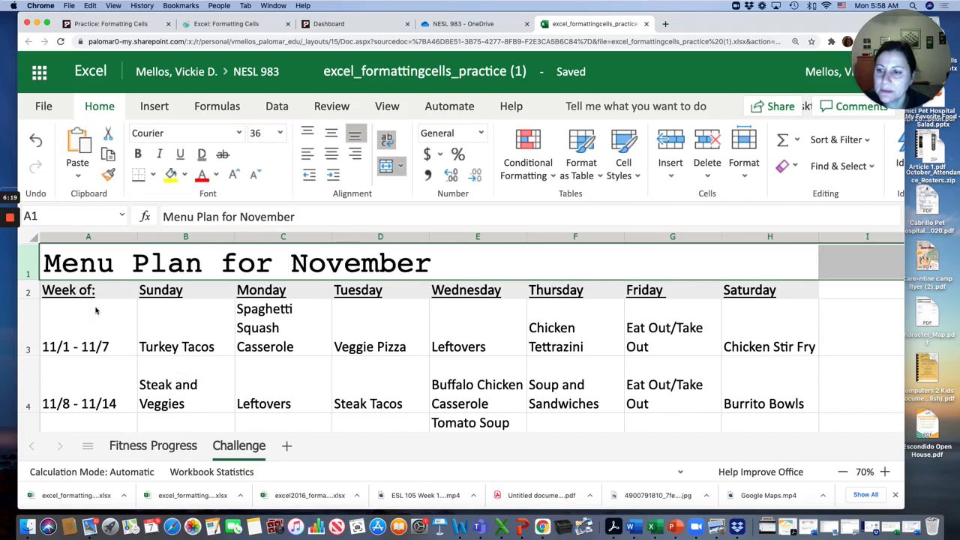
Step: Select rows 2 through 6 of the menu table (A2:H6), change their font to Candara, and look over the result
left_click(56, 291)
left_click(28, 291)
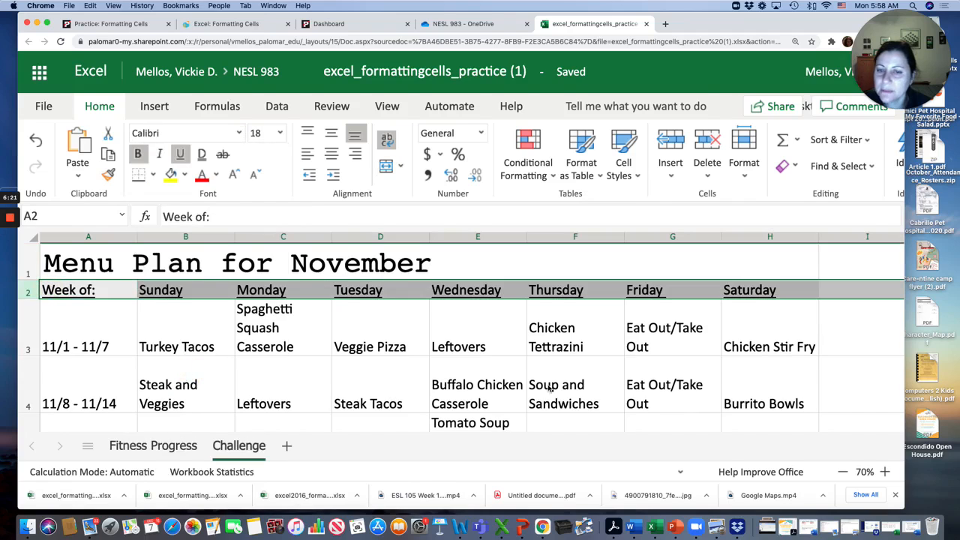
scroll(548, 388, "down", 1)
scroll(548, 388, "down", 3)
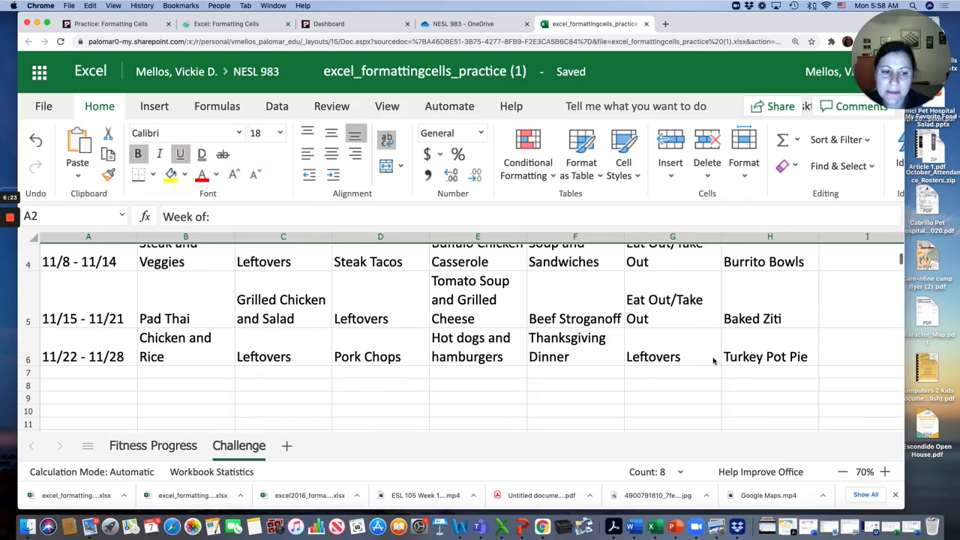
left_click(714, 360, "shift")
left_click(792, 358, "shift")
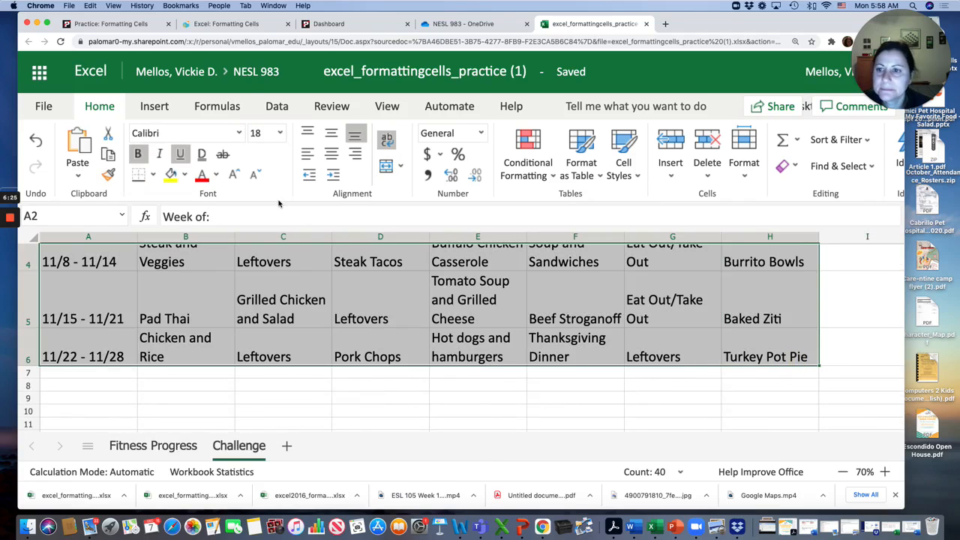
left_click(238, 135)
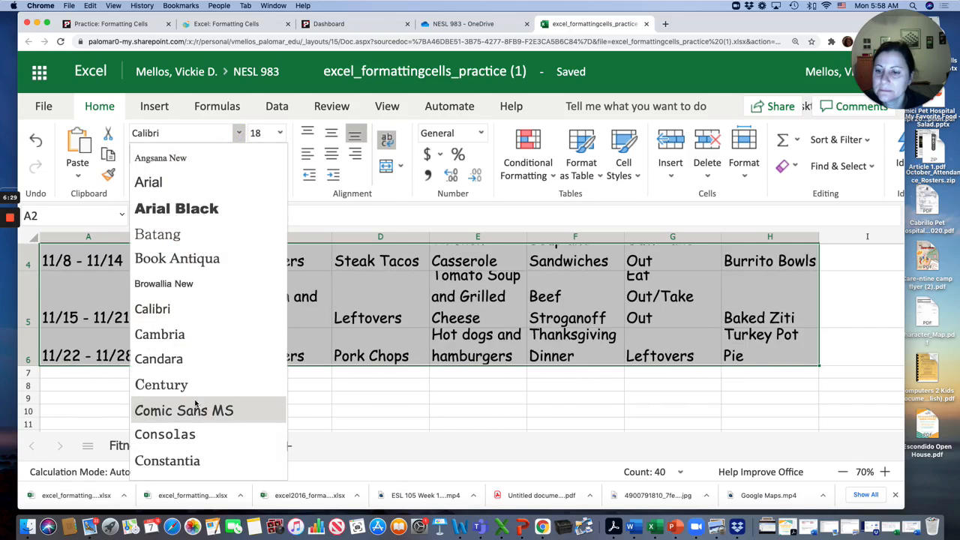
left_click(179, 359)
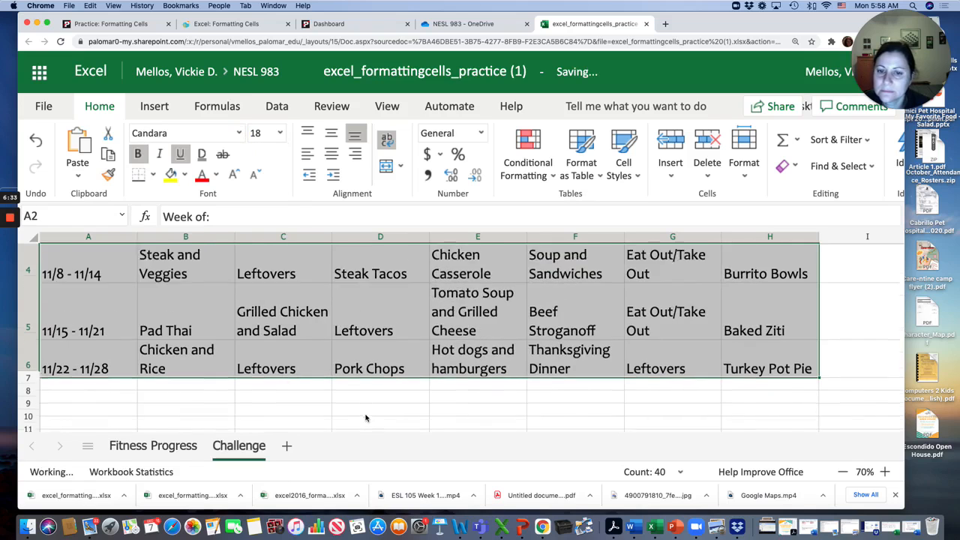
scroll(366, 417, "up", 3)
scroll(366, 418, "down", 2)
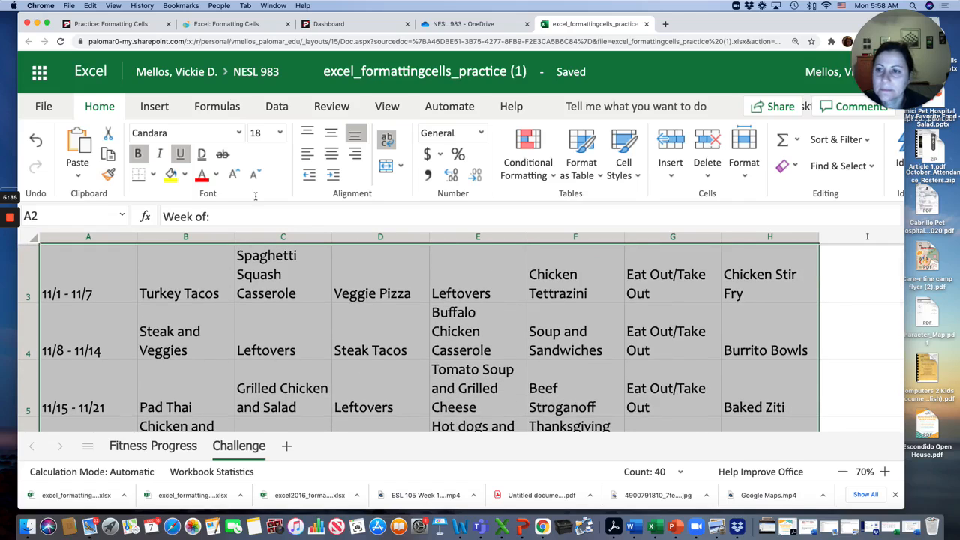
Step: Change the font of the selected menu rows 2 through 6 to Cordia New and look over the result
left_click(238, 132)
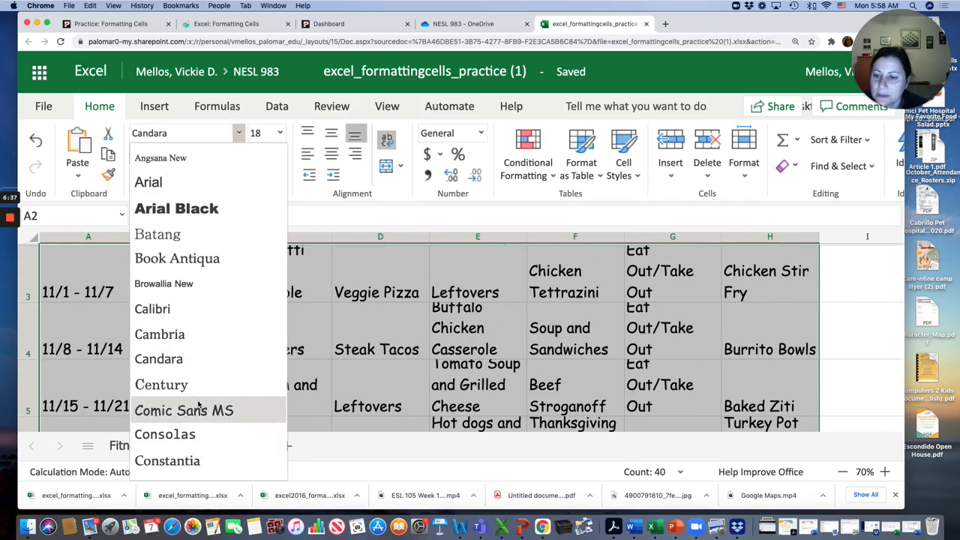
scroll(198, 405, "down", 3)
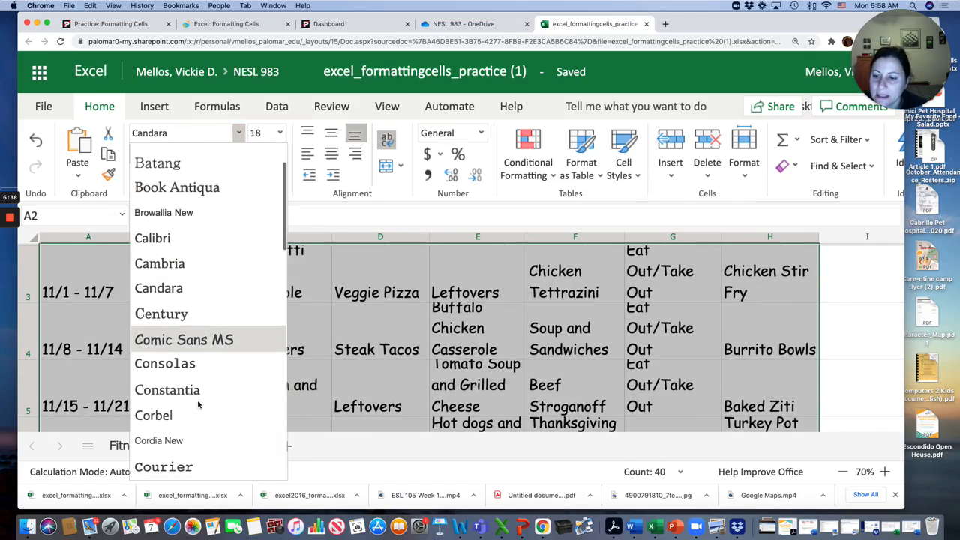
left_click(187, 443)
scroll(377, 411, "up", 2)
scroll(377, 411, "down", 3)
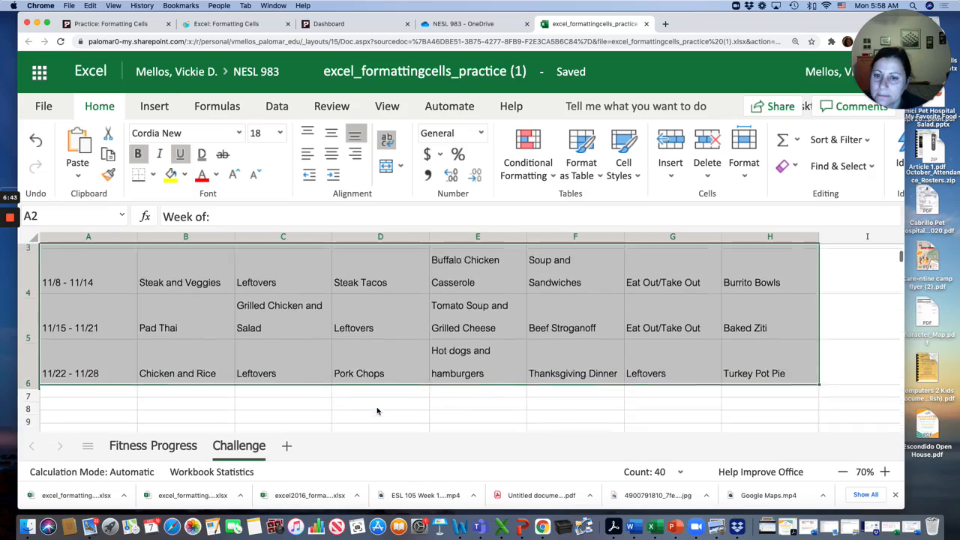
scroll(377, 411, "down", 1)
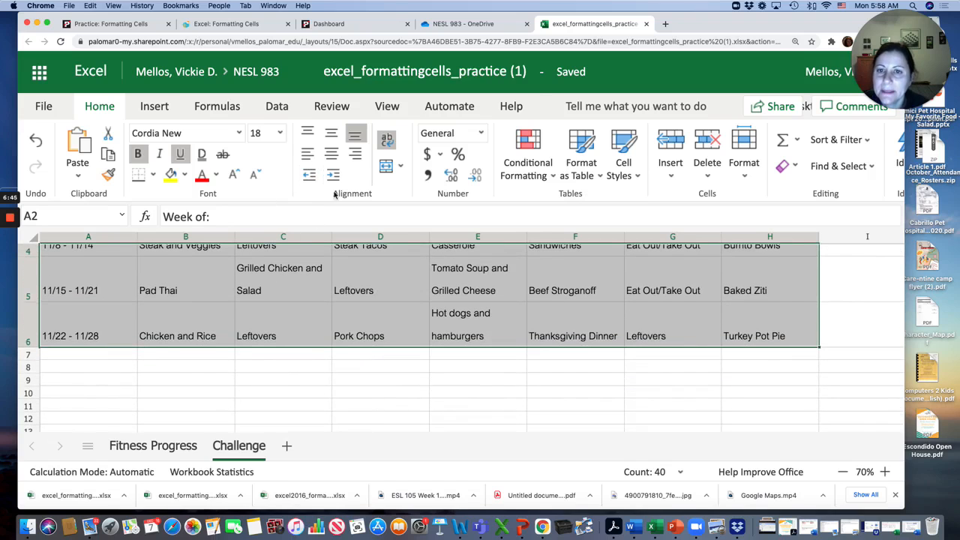
Step: Check the lesson's font color instruction and set the row 1 title's font color to the standard green
left_click(212, 25)
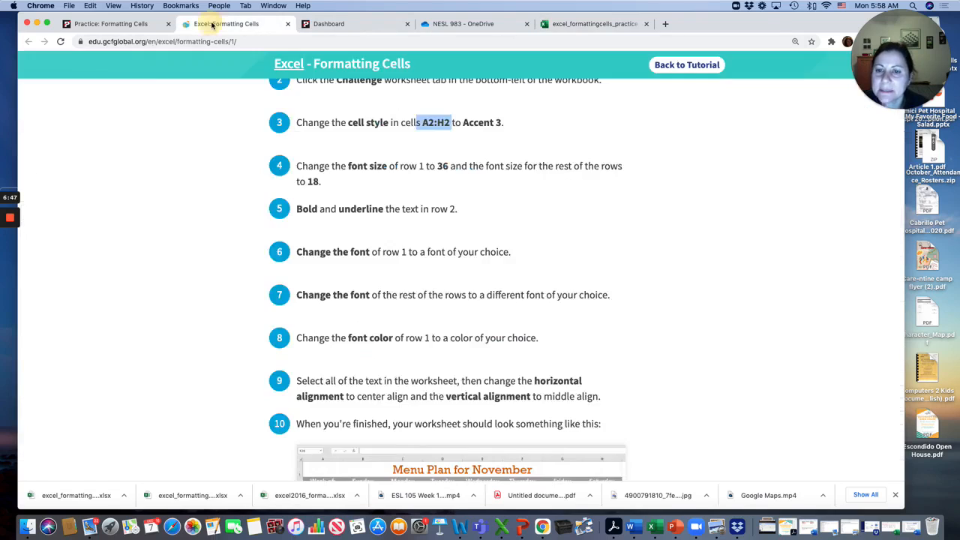
scroll(500, 337, "down", 2)
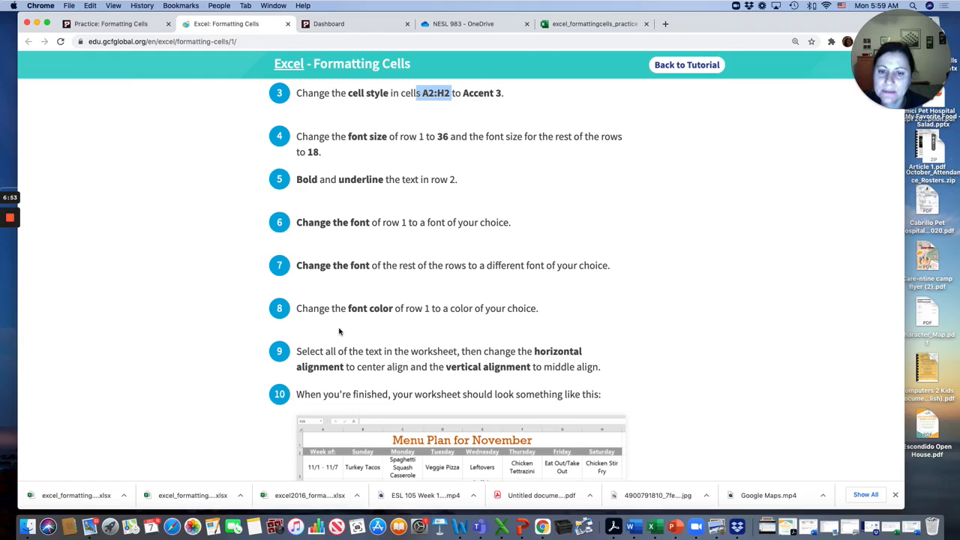
left_click(602, 27)
scroll(134, 292, "up", 5)
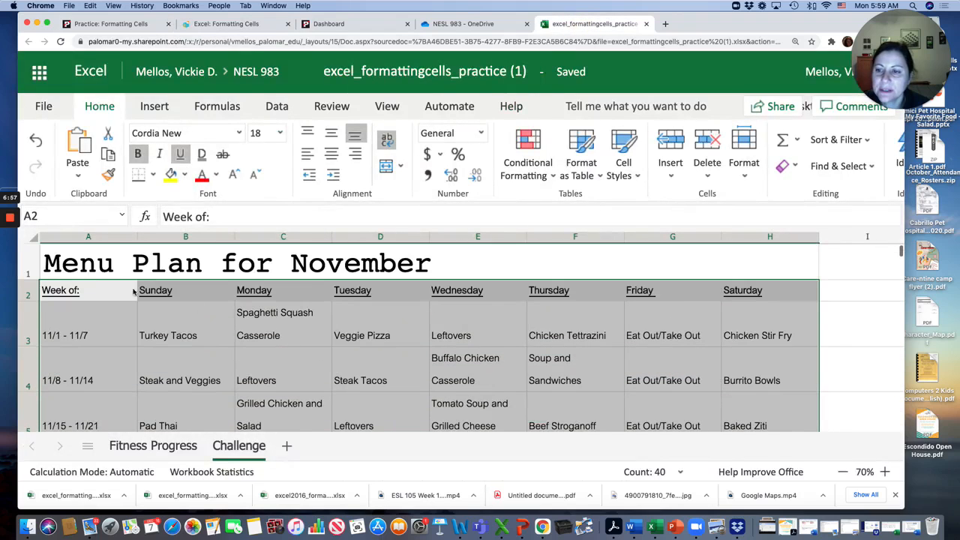
left_click(27, 269)
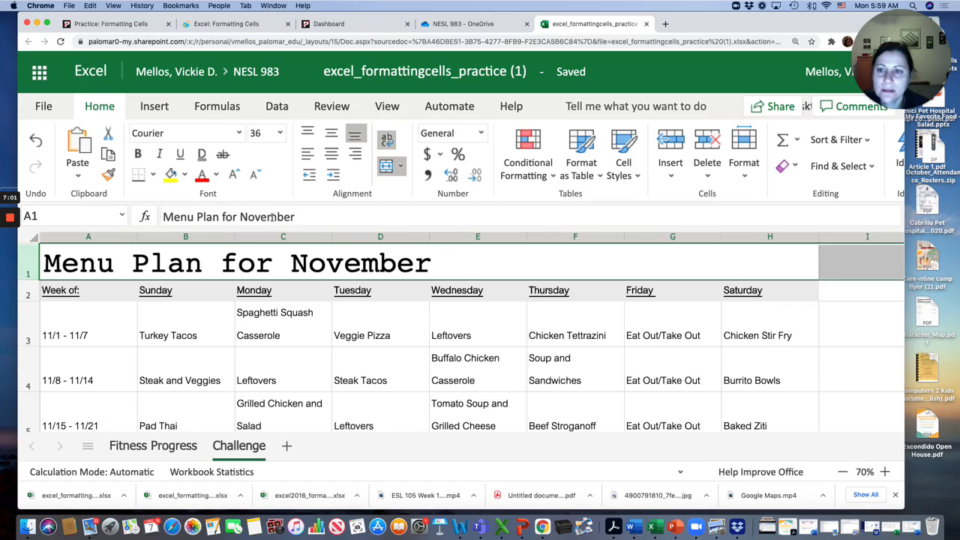
left_click(217, 177)
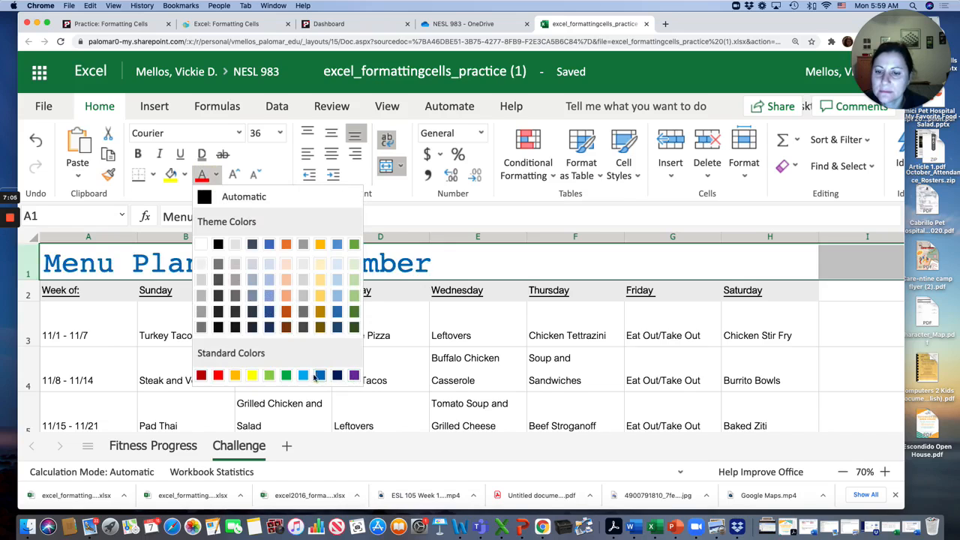
left_click(285, 375)
scroll(349, 369, "down", 5)
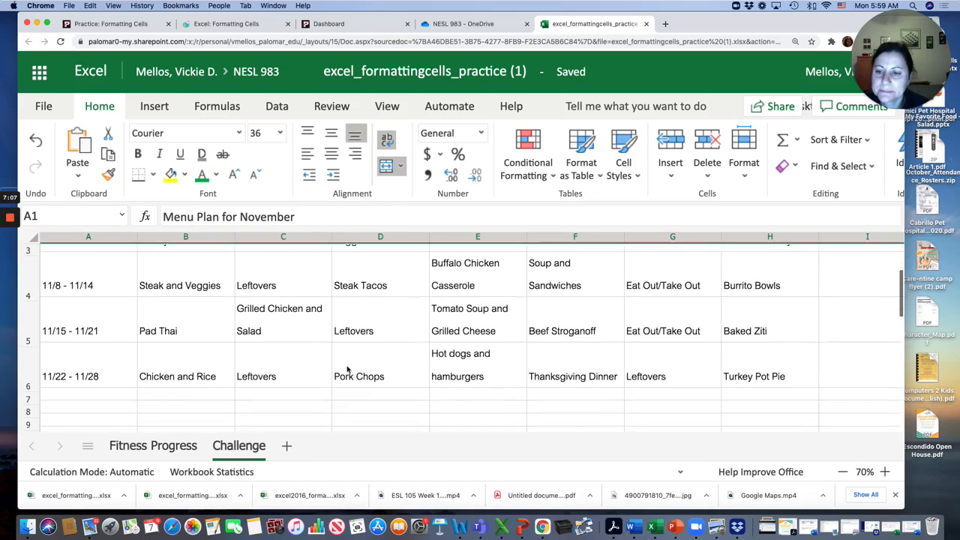
scroll(347, 369, "up", 3)
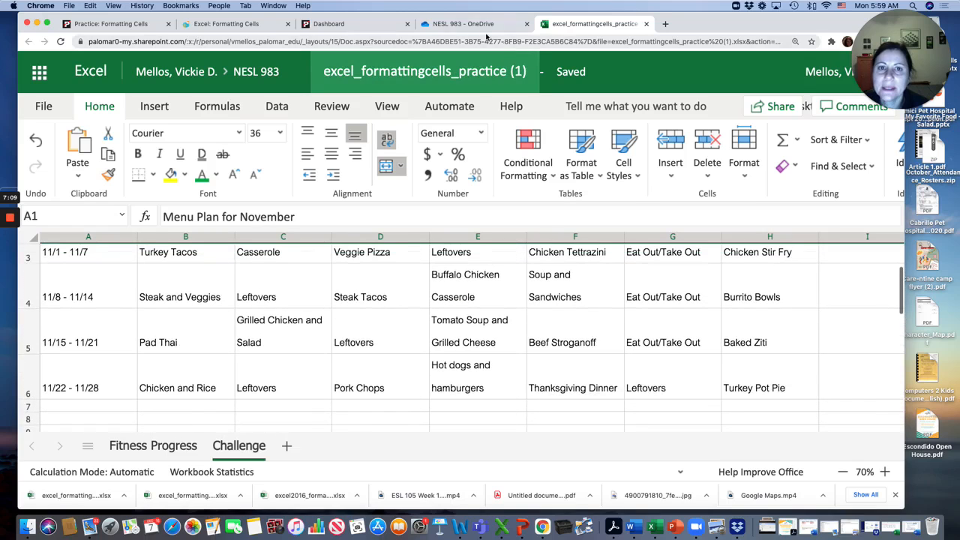
Step: Review the lesson's instruction on horizontal and vertical alignment of the worksheet text
left_click(447, 27)
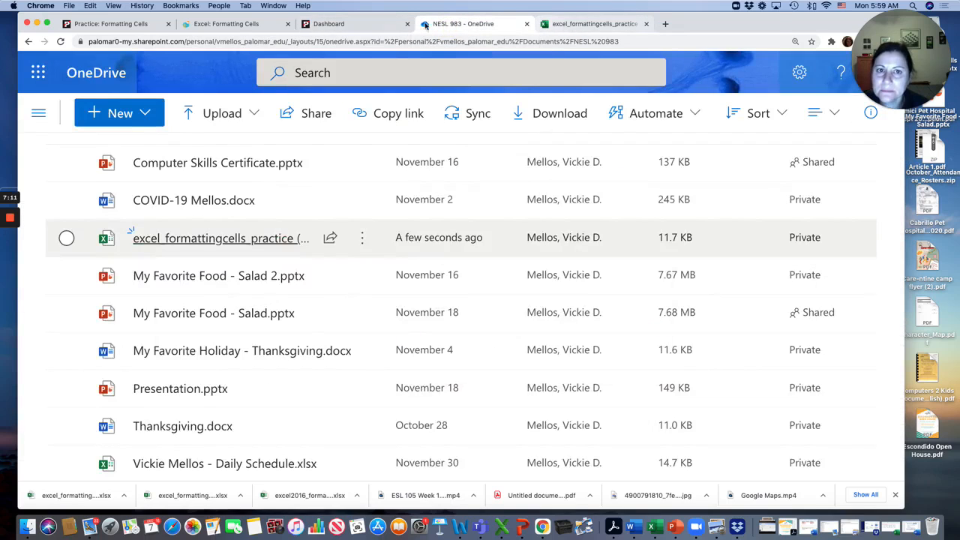
left_click(254, 27)
scroll(317, 344, "down", 2)
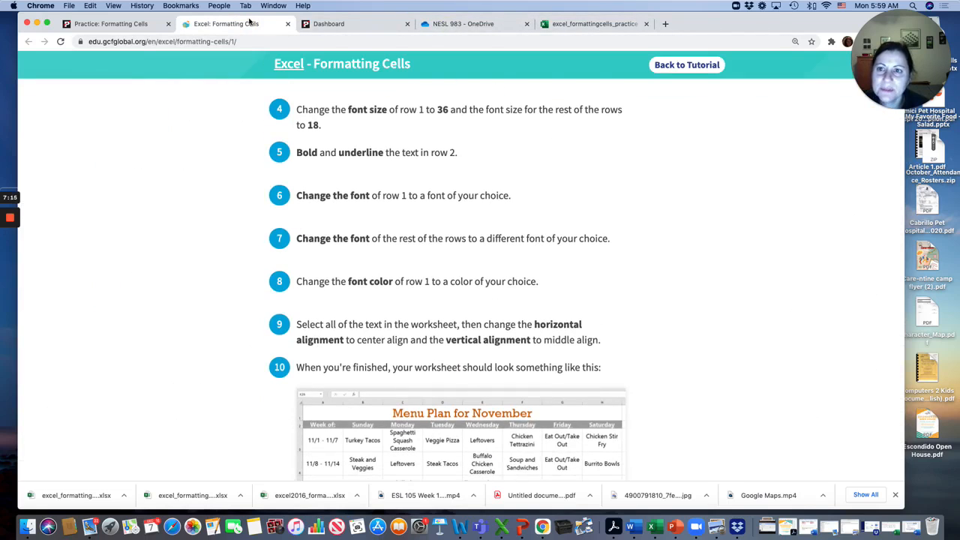
left_click(559, 30)
left_click(247, 24)
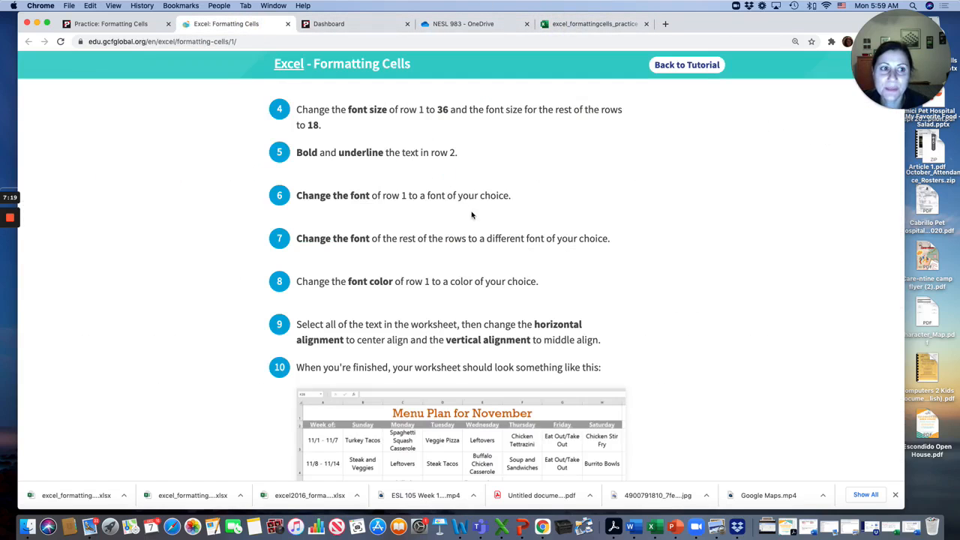
left_click(592, 23)
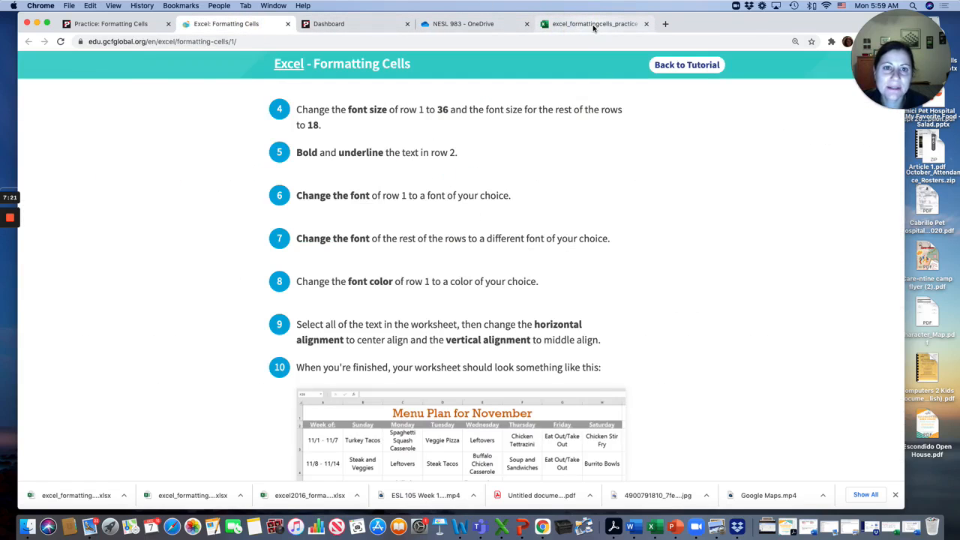
left_click(232, 24)
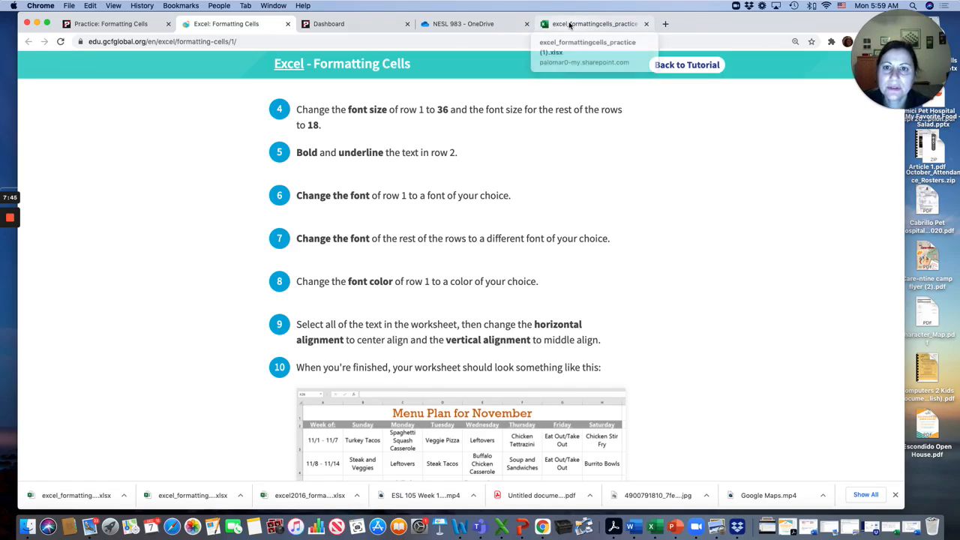
Step: Select the whole menu plan from A1 to H6 on the Challenge sheet and center its text horizontally
left_click(592, 23)
scroll(63, 275, "up", 2)
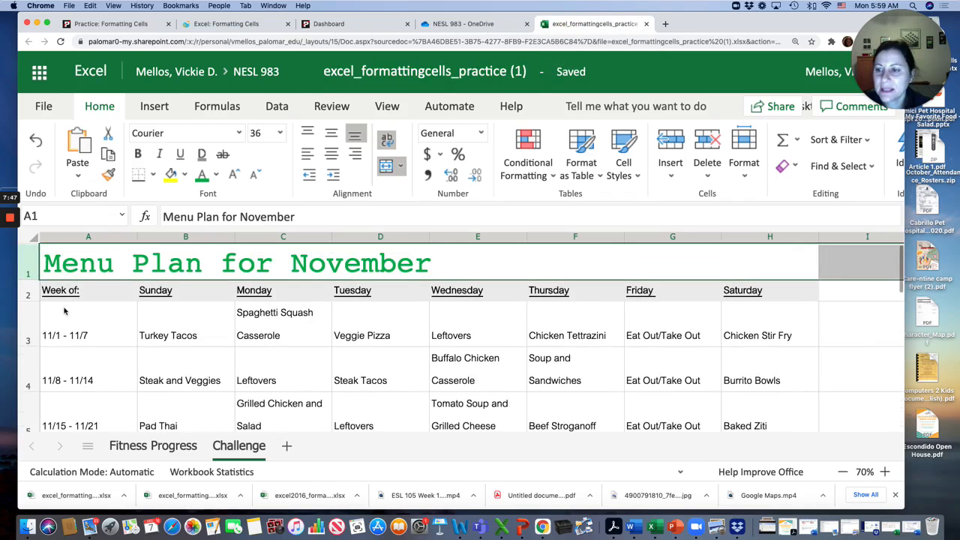
left_click(56, 264)
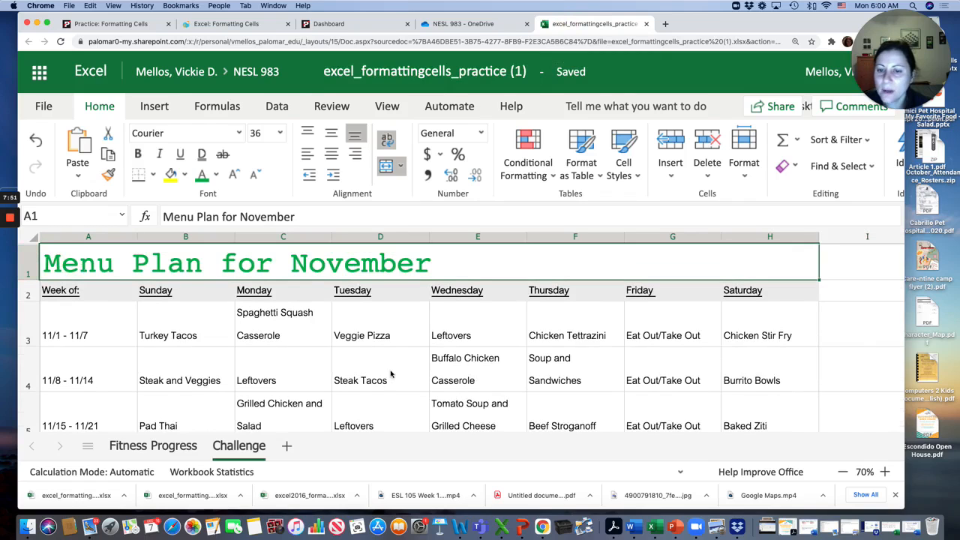
scroll(390, 373, "down", 3)
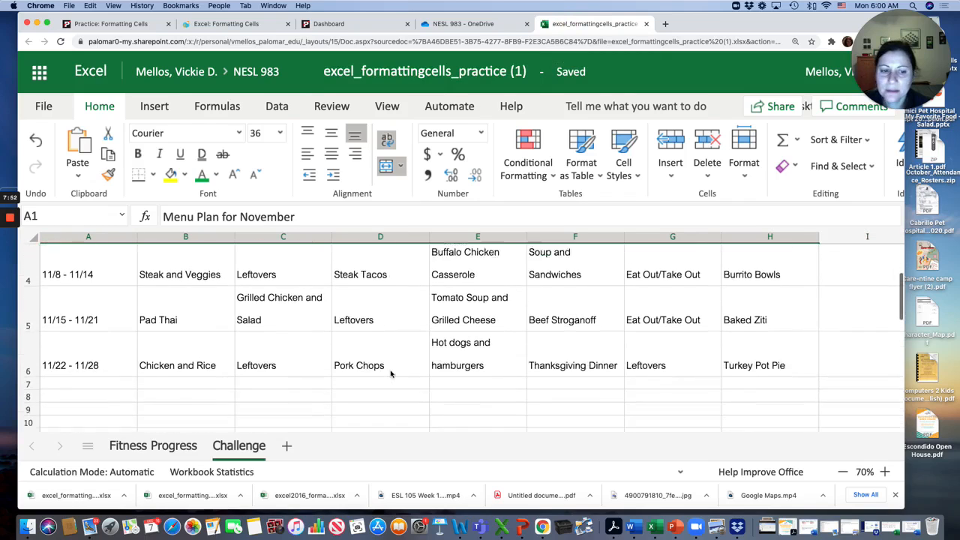
left_click(758, 345, "shift")
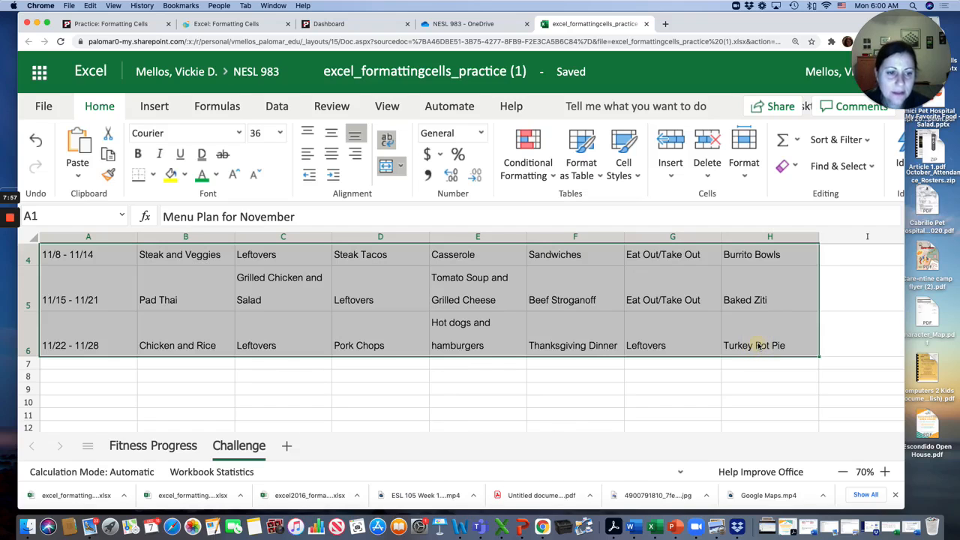
scroll(527, 367, "up", 3)
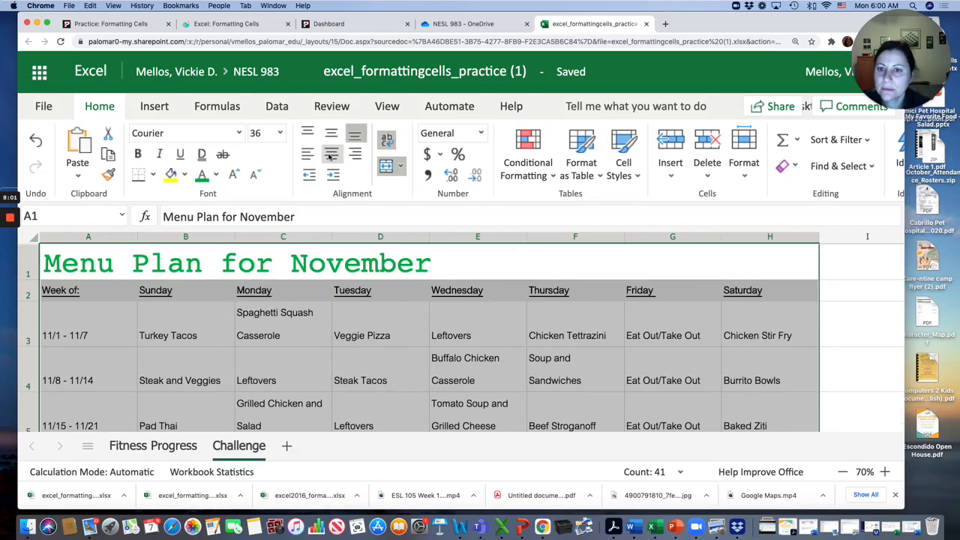
left_click(330, 156)
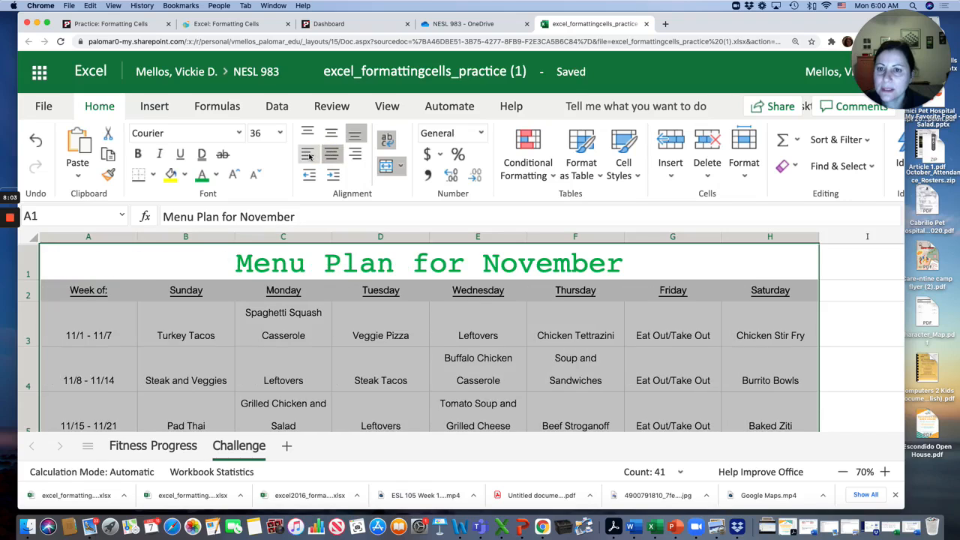
left_click(307, 156)
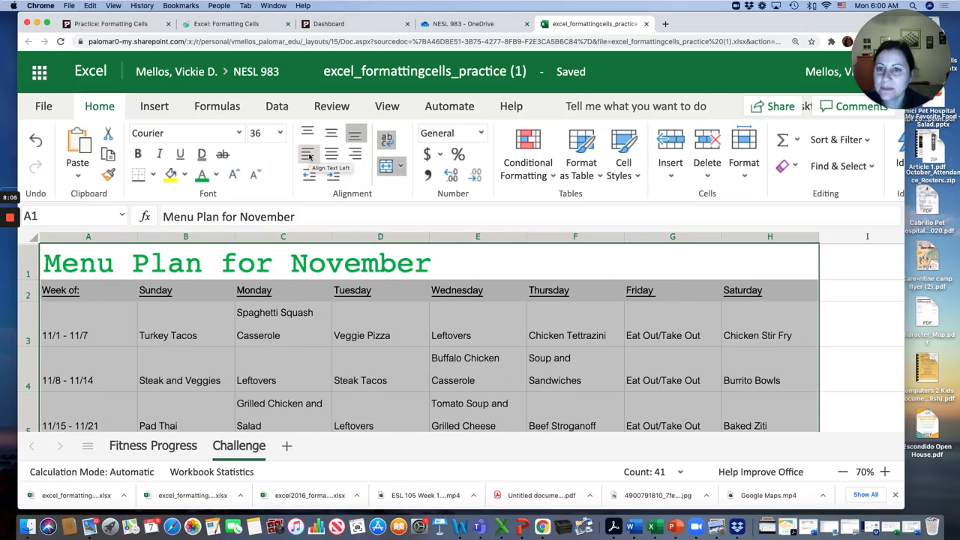
left_click(330, 154)
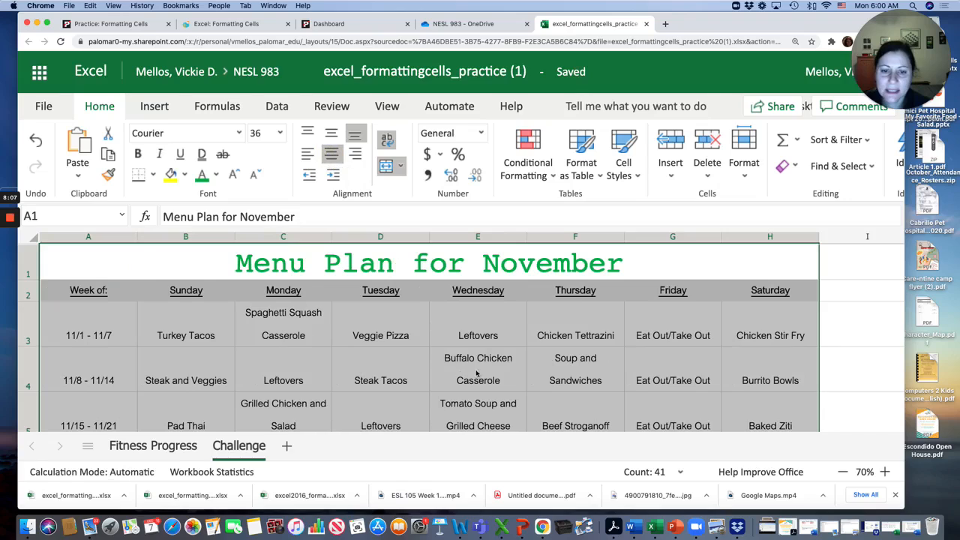
Step: Set the vertical alignment of the Veggie Pizza cell (D3) to middle align
left_click(355, 135)
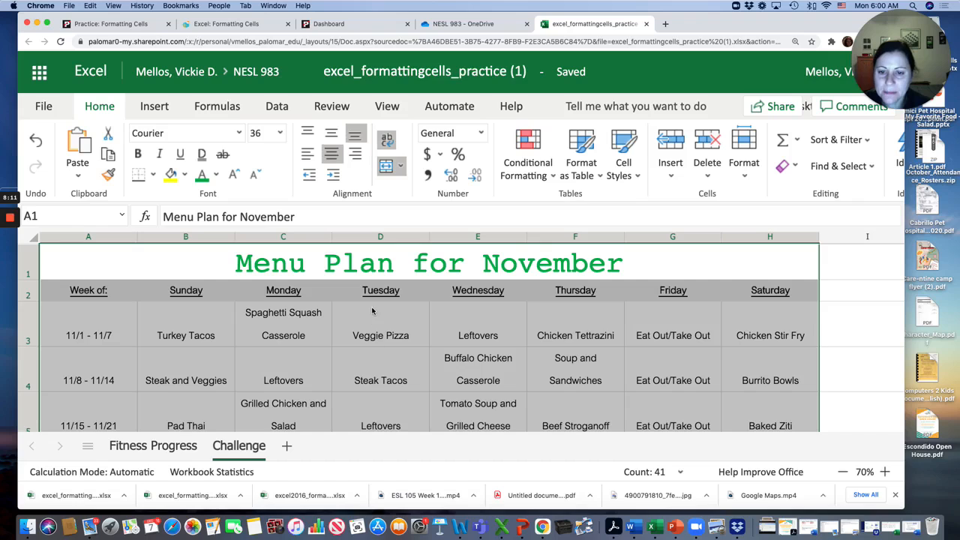
left_click(375, 333)
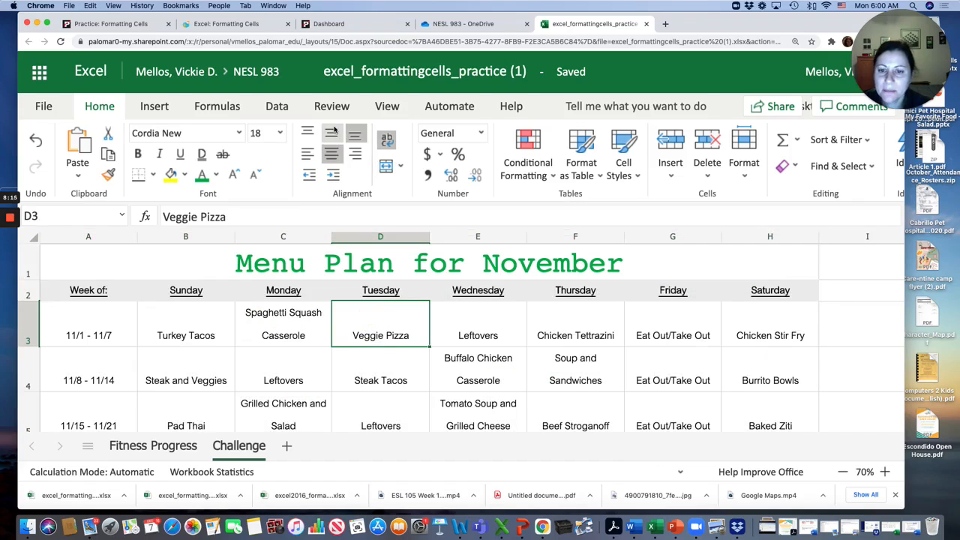
left_click(333, 132)
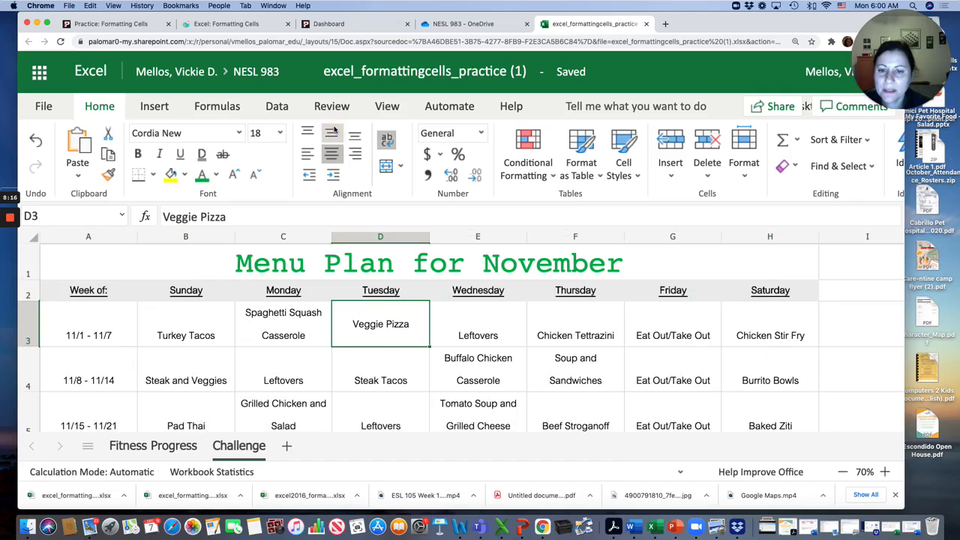
Step: Select the whole menu plan from A1 to H6 and set its vertical alignment to middle align
left_click(50, 268)
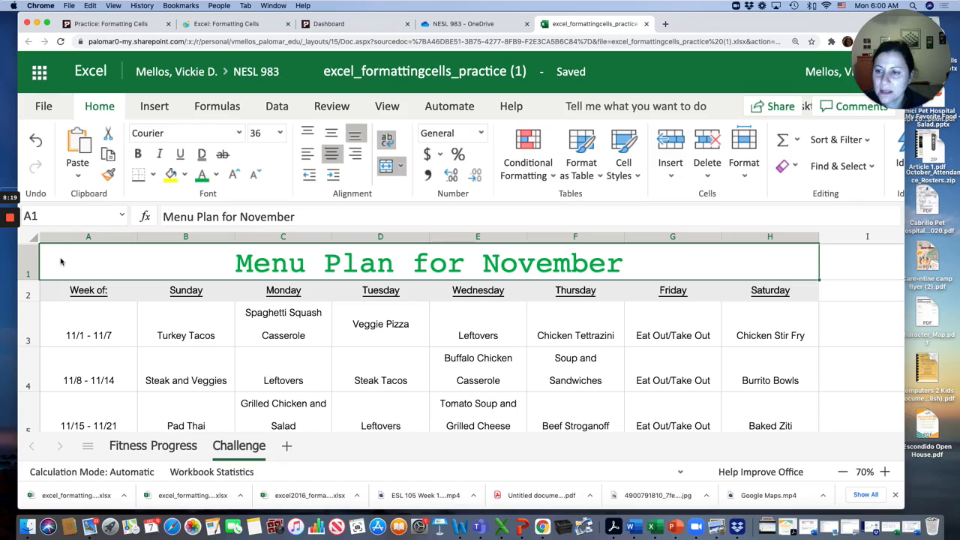
scroll(766, 424, "down", 3)
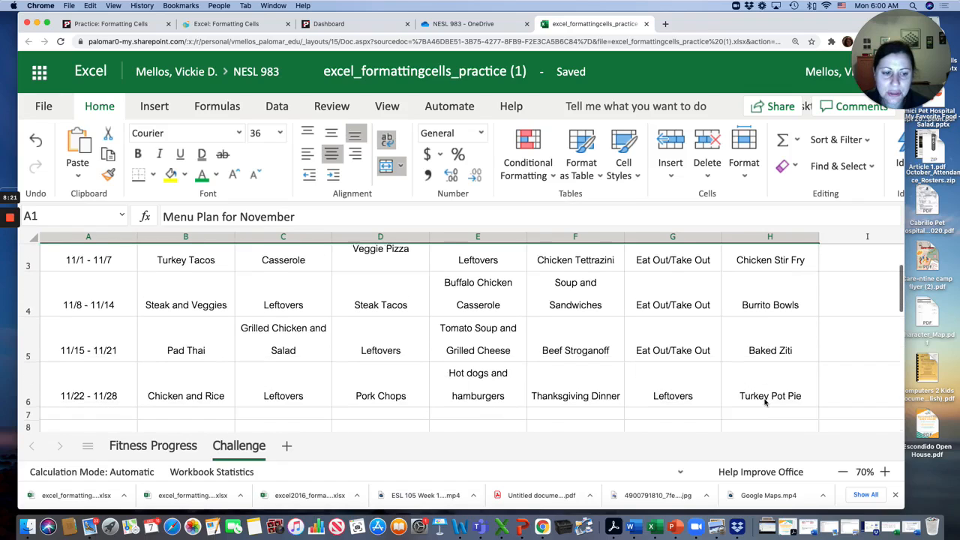
left_click(765, 393, "shift")
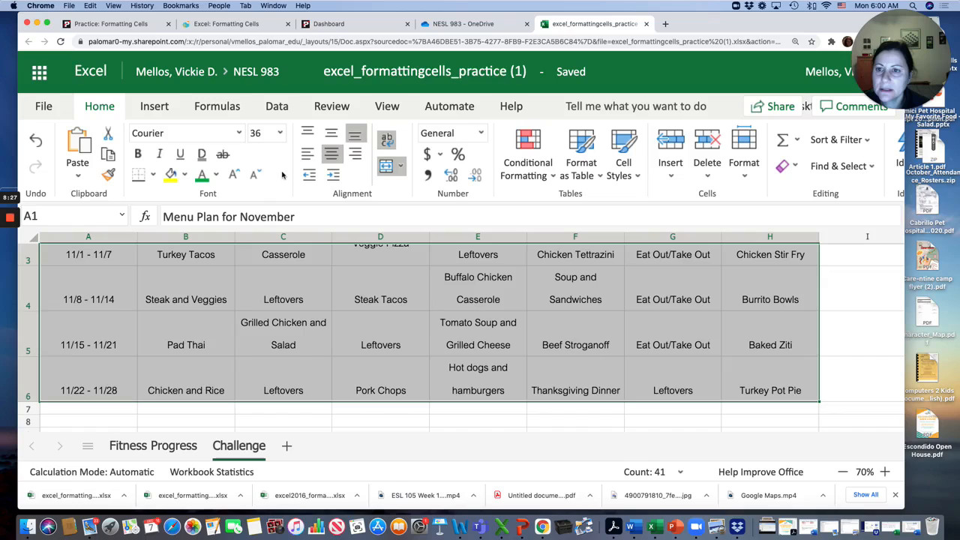
left_click(330, 153)
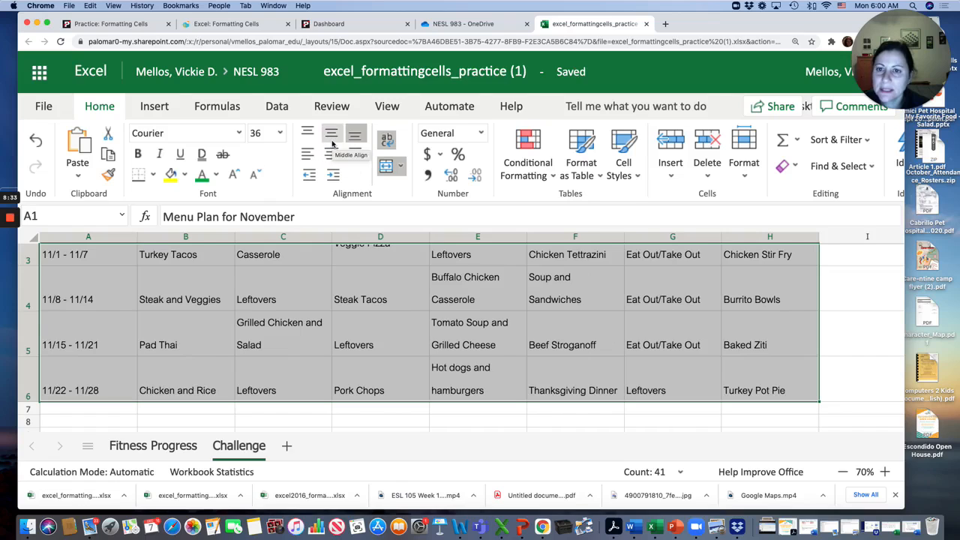
left_click(331, 133)
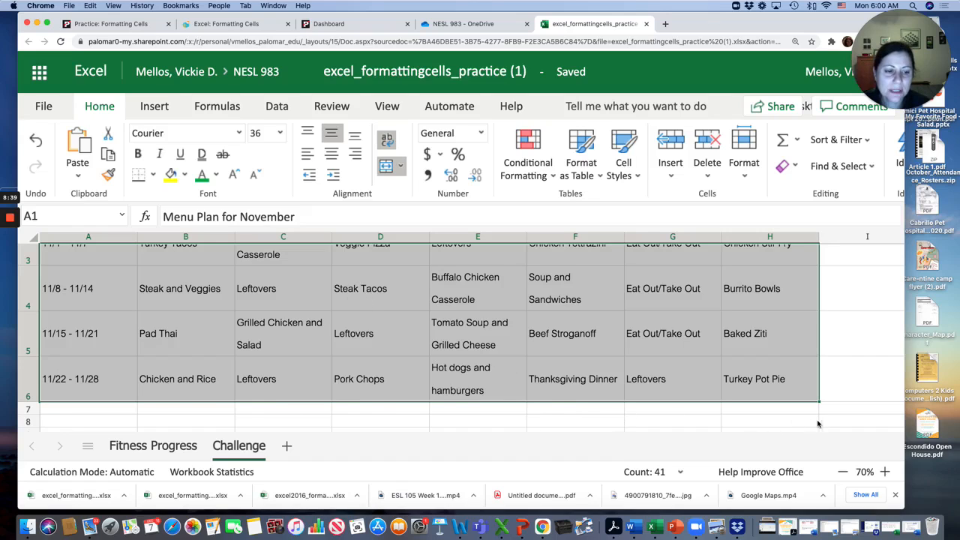
Step: Center the row 1 title horizontally across its merged cell
left_click(817, 425)
left_click(842, 472)
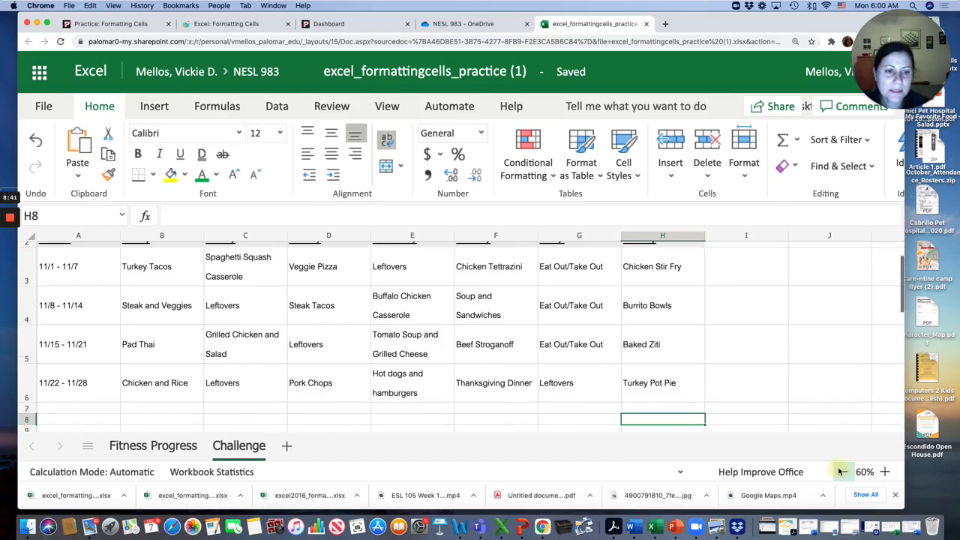
left_click(842, 472)
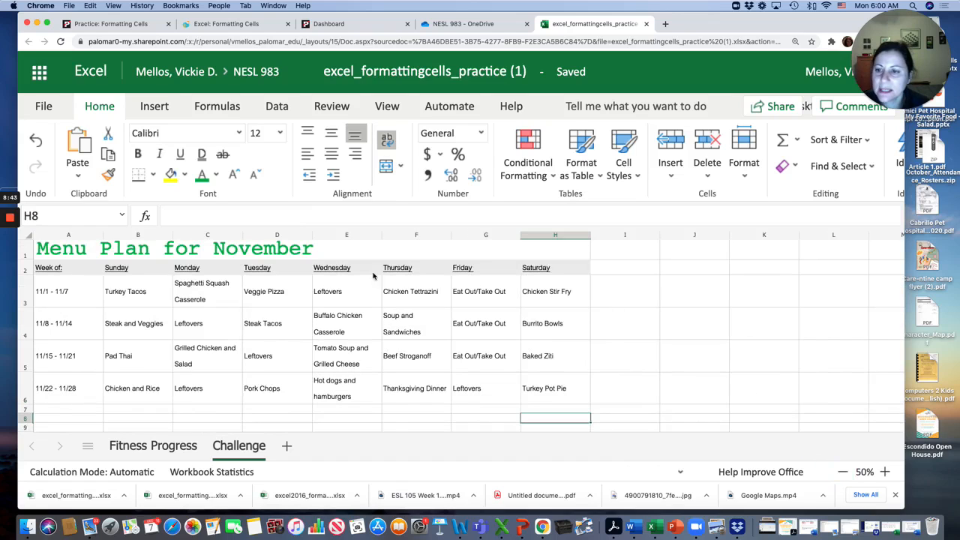
left_click(206, 255)
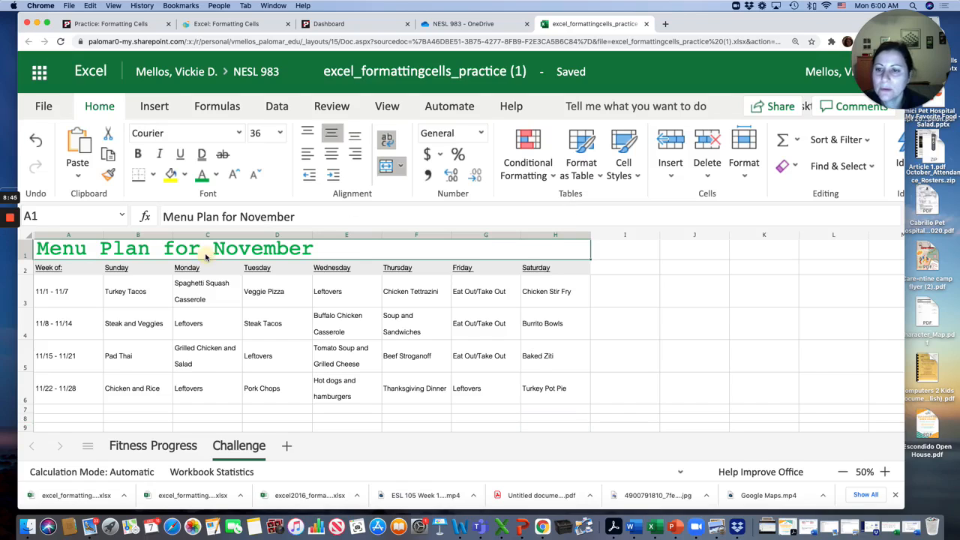
left_click(330, 153)
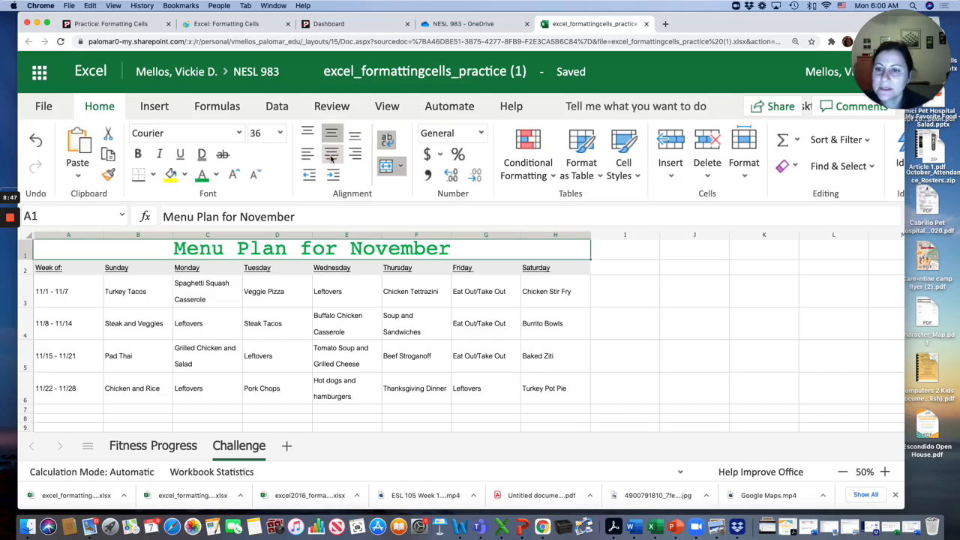
left_click(330, 137)
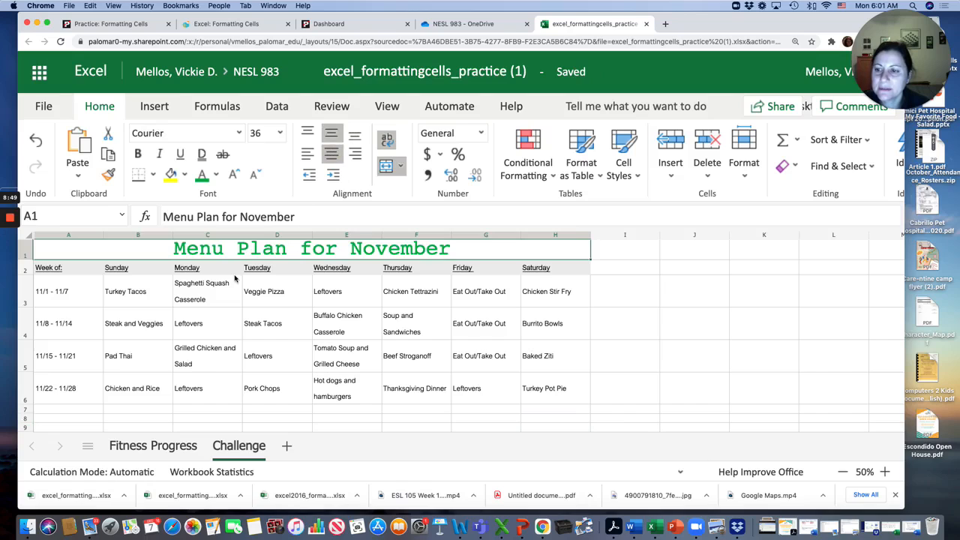
Step: Select A1 to H6 and make all the menu plan text center aligned horizontally and middle aligned vertically
left_click(548, 390, "shift")
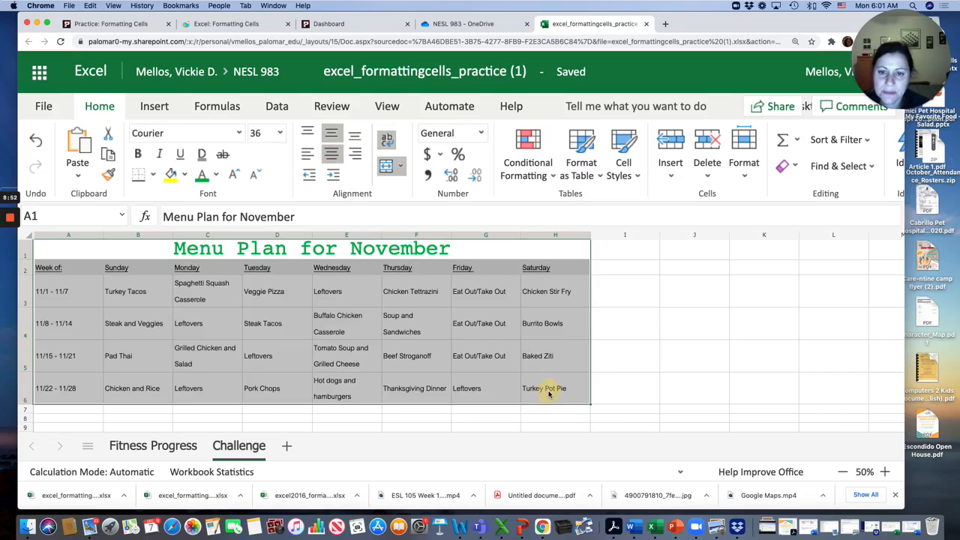
left_click(46, 247)
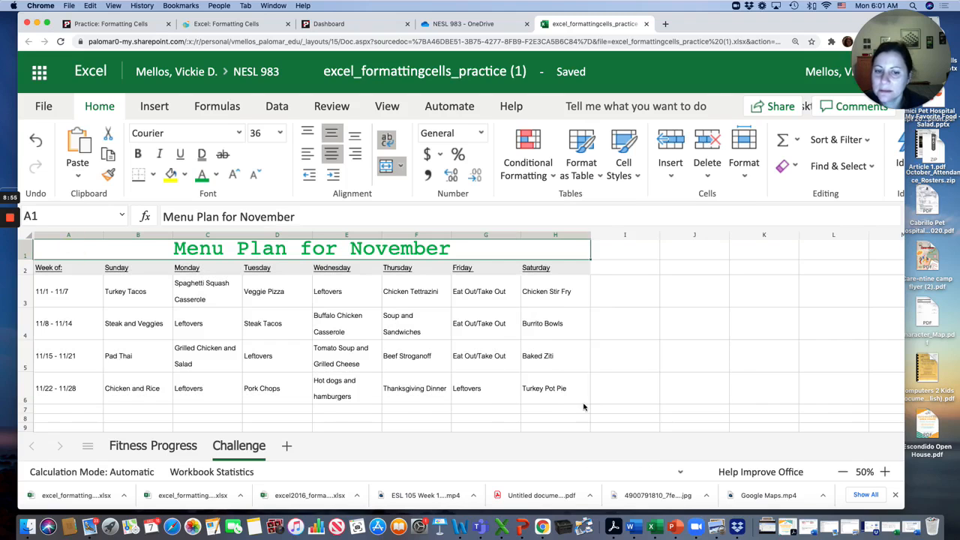
left_click(562, 387, "shift")
left_click(335, 133)
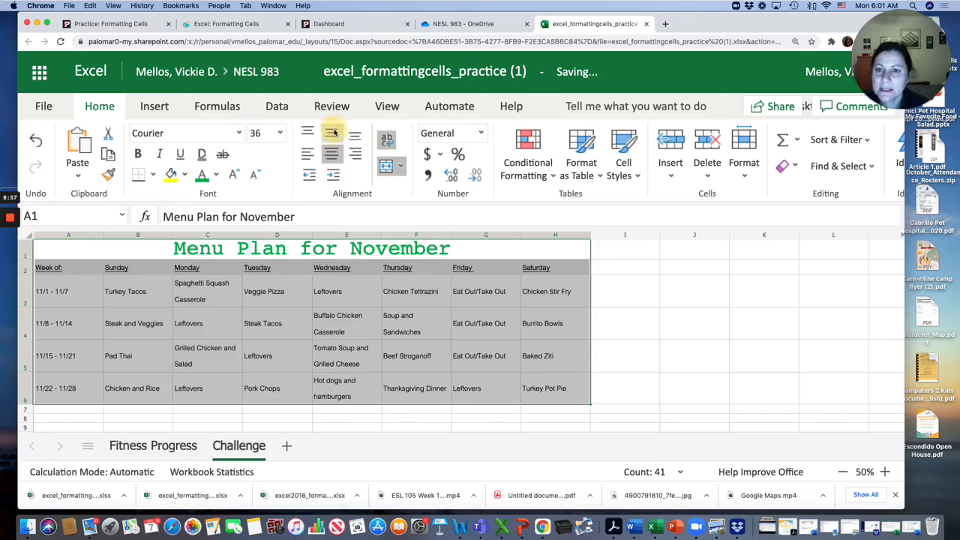
left_click(331, 154)
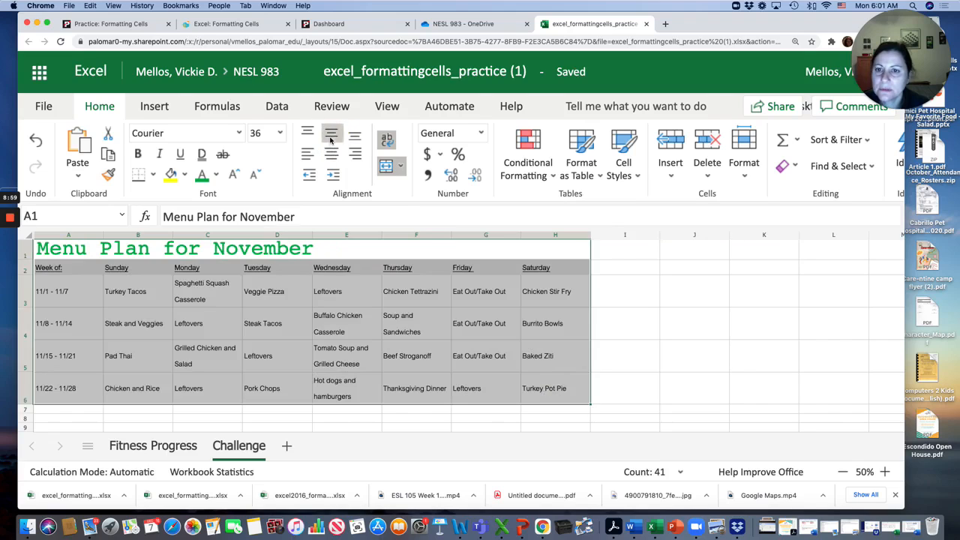
left_click(331, 154)
left_click(372, 311)
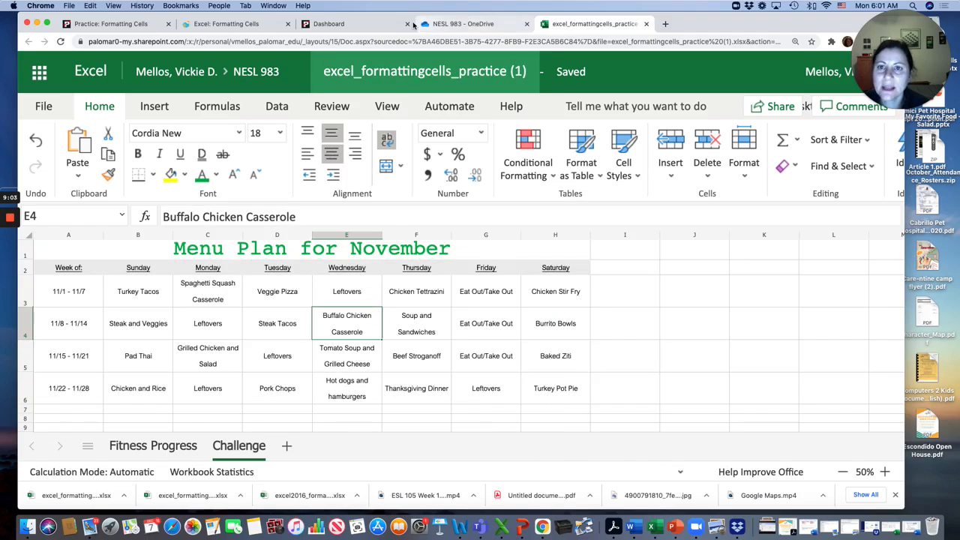
Step: Switch to the Formatting Cells lesson and examine the sample picture of the finished worksheet in instruction 10
left_click(360, 24)
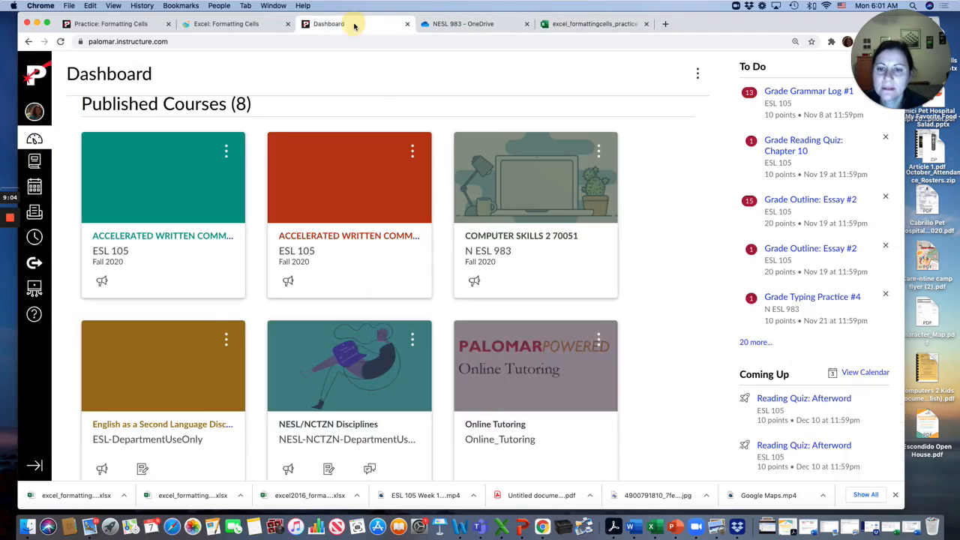
left_click(472, 24)
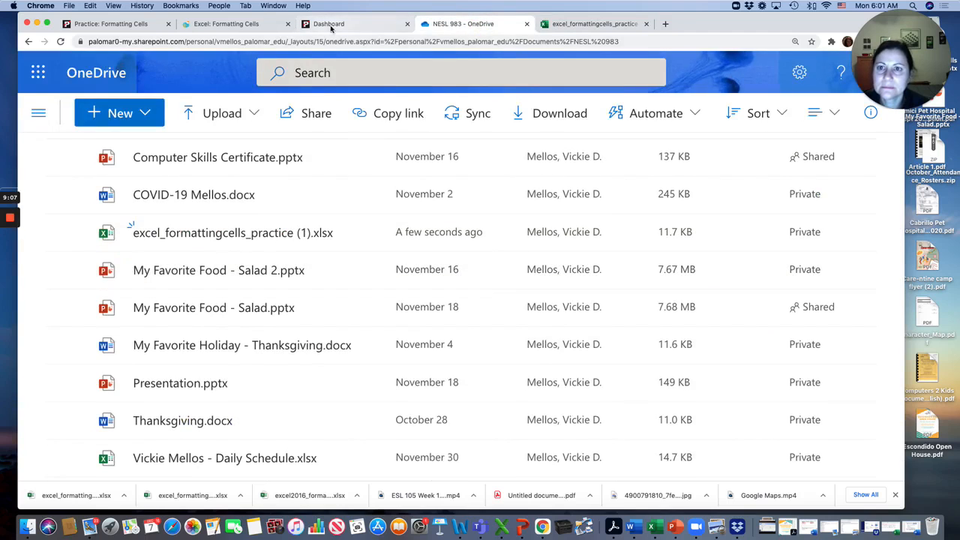
left_click(228, 24)
scroll(411, 326, "down", 2)
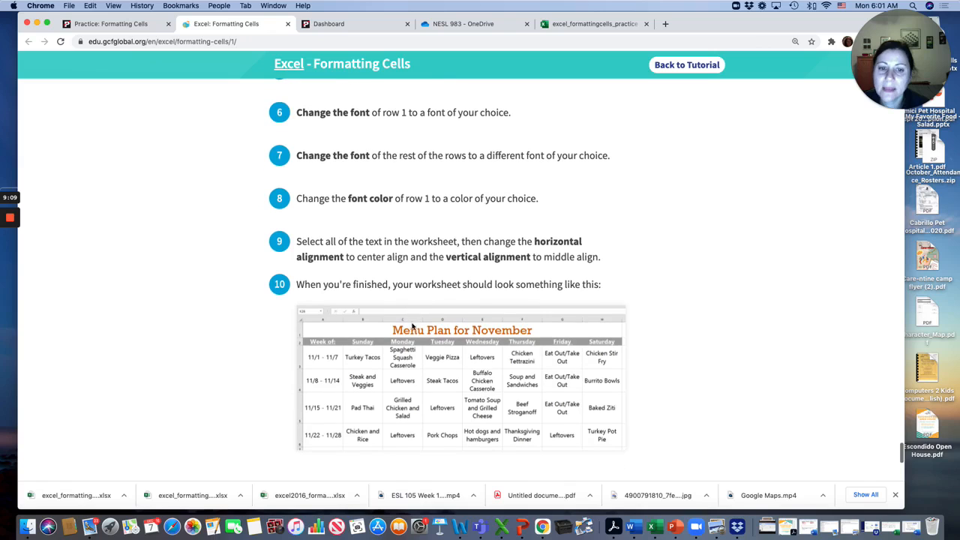
scroll(425, 335, "down", 2)
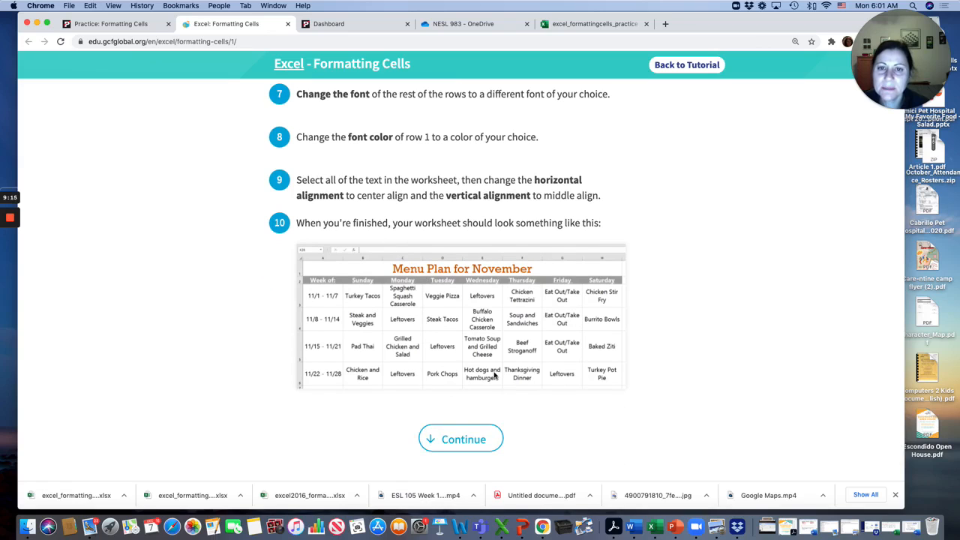
Step: Return to the practice workbook and fill the weekday header row A2 to H2 and the cell G4 with light orange
left_click(580, 24)
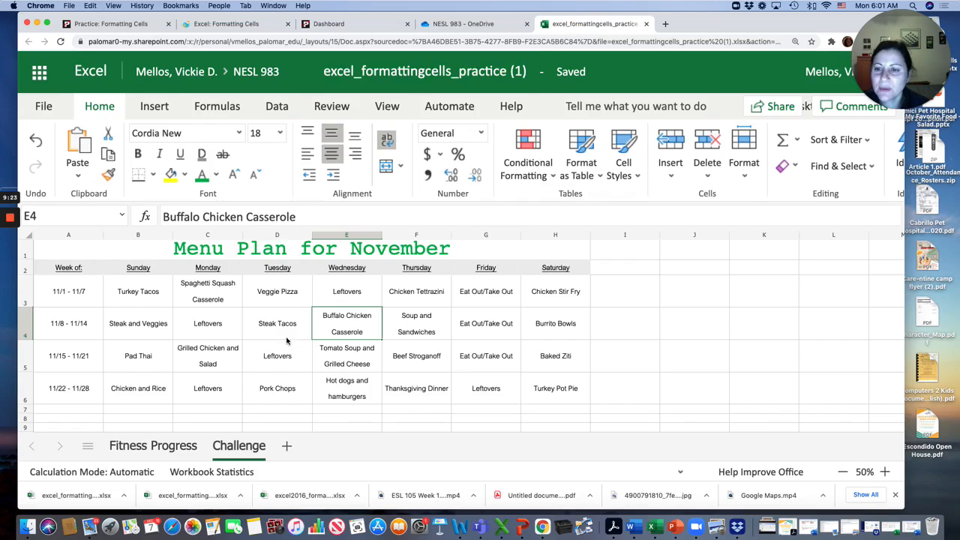
left_click(30, 269)
left_click(69, 268)
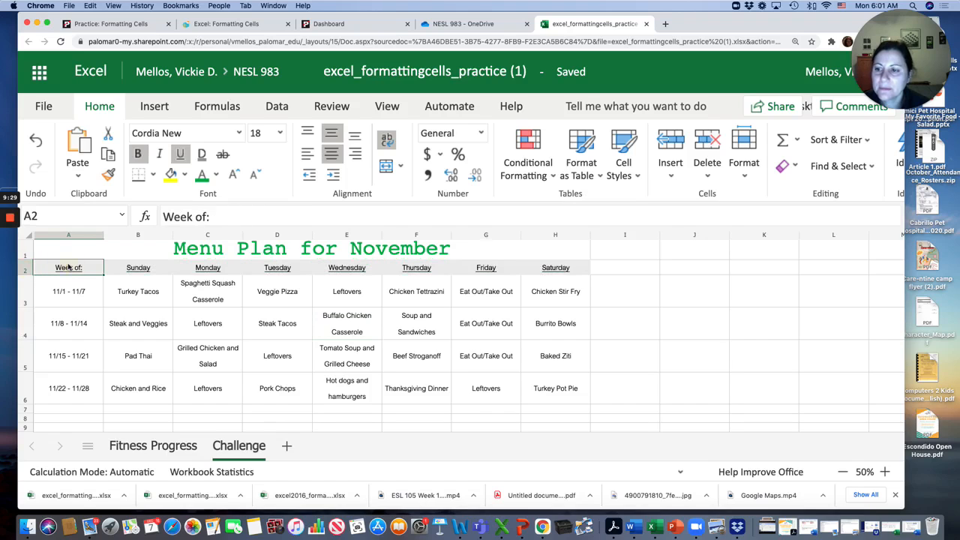
left_click(550, 271, "shift")
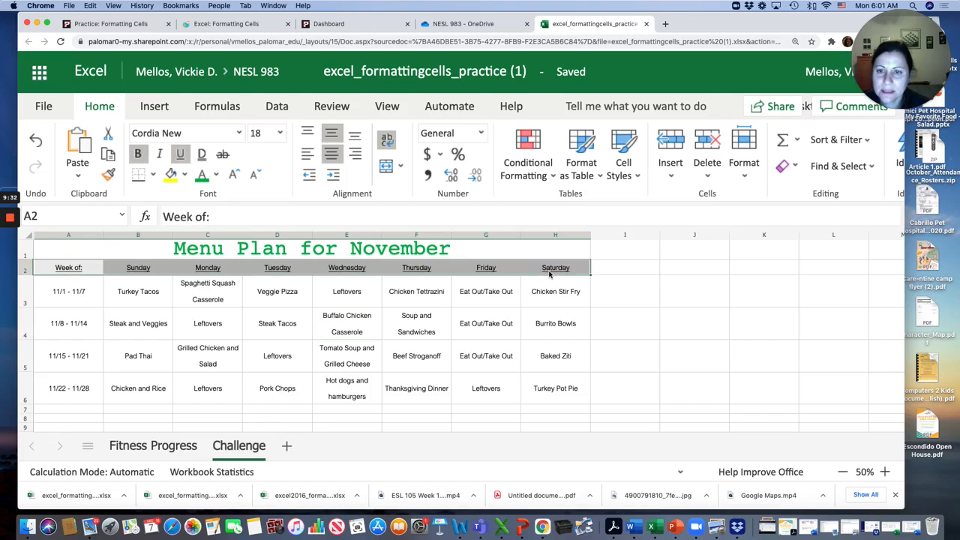
left_click(185, 175)
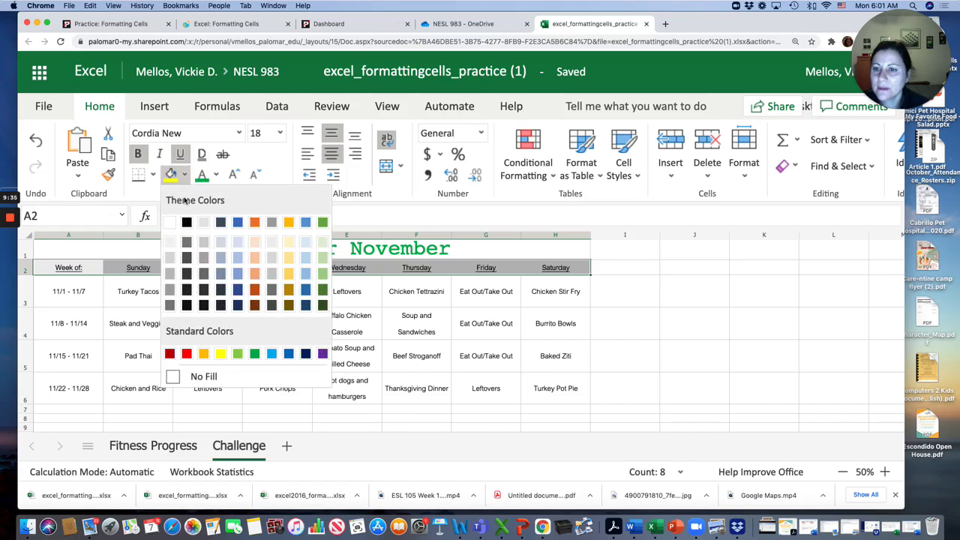
left_click(253, 259)
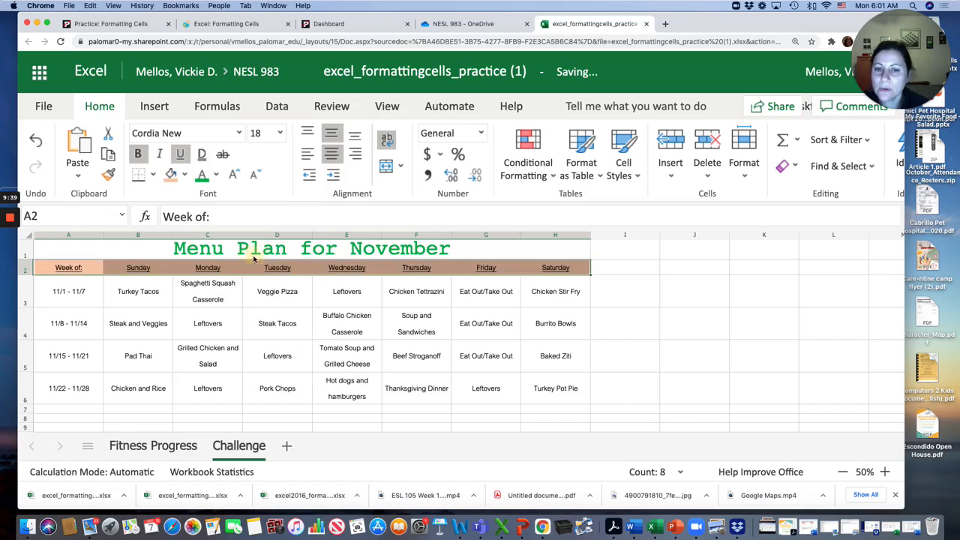
left_click(484, 326)
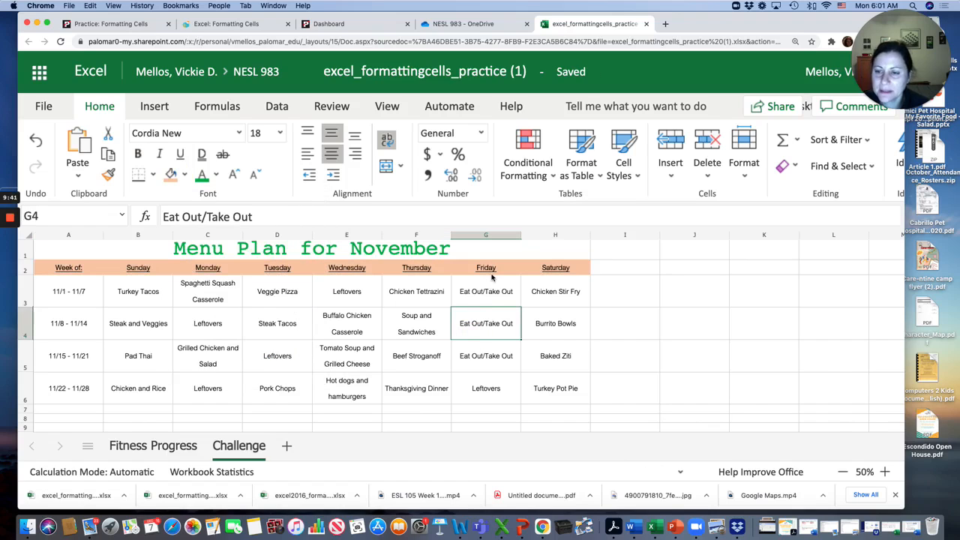
left_click(173, 175)
Step: Select the whole menu plan from A1 to H6 and apply all borders to it
left_click(105, 247)
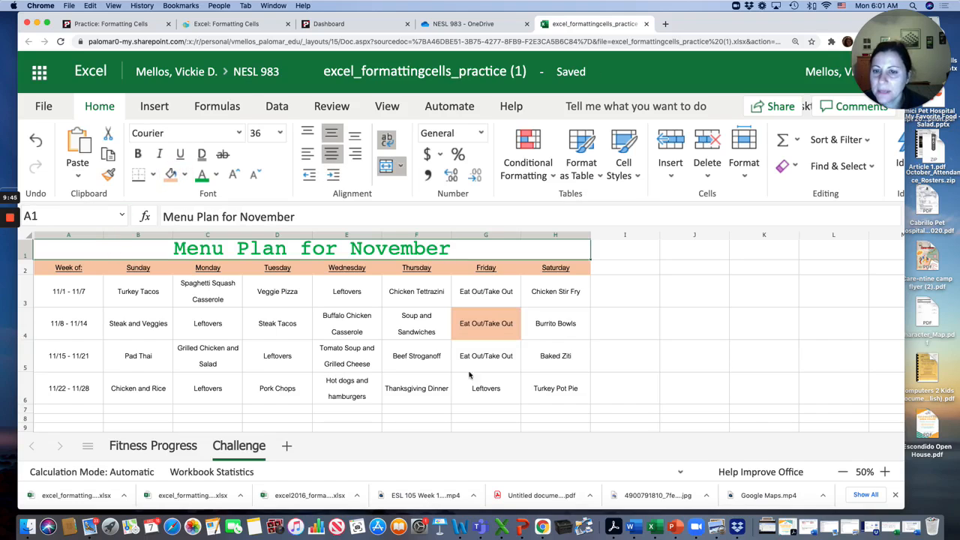
left_click(535, 400, "shift")
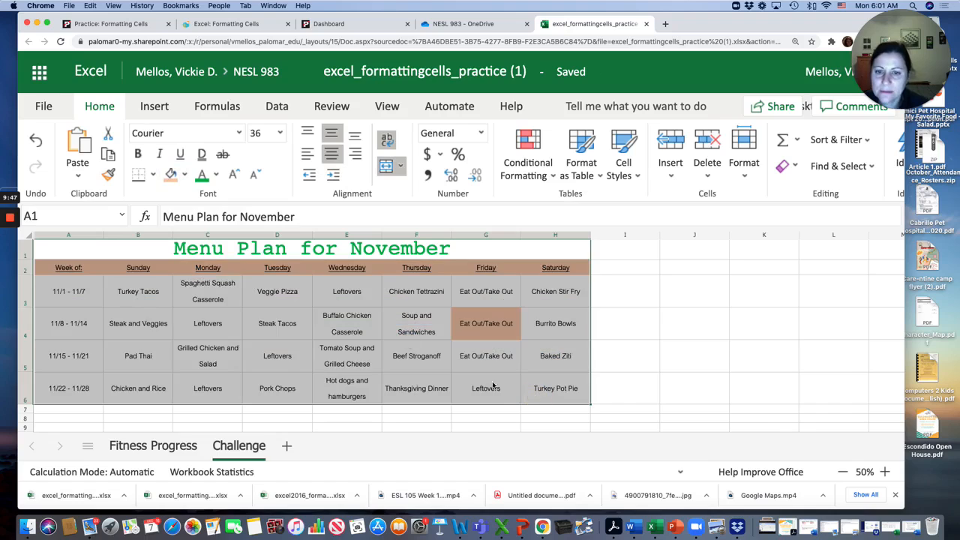
left_click(154, 176)
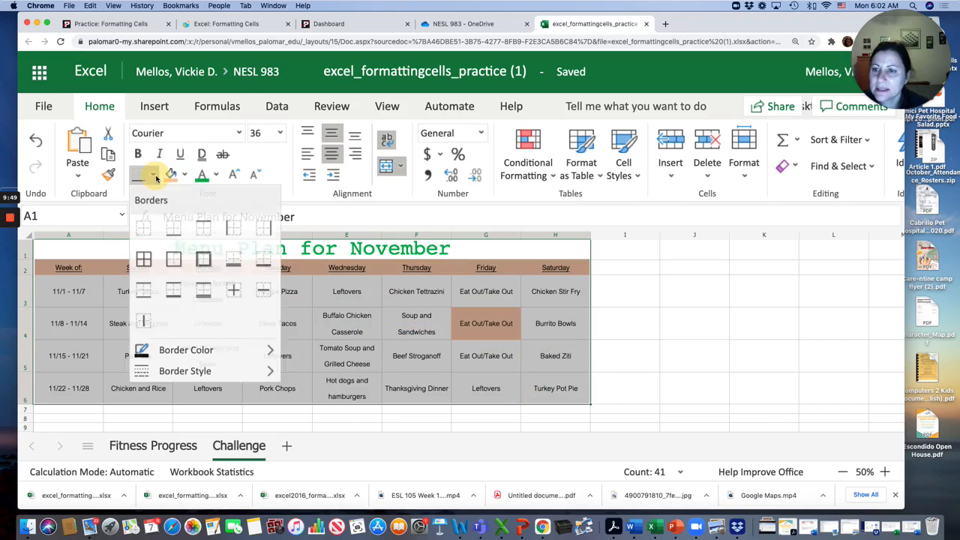
left_click(144, 259)
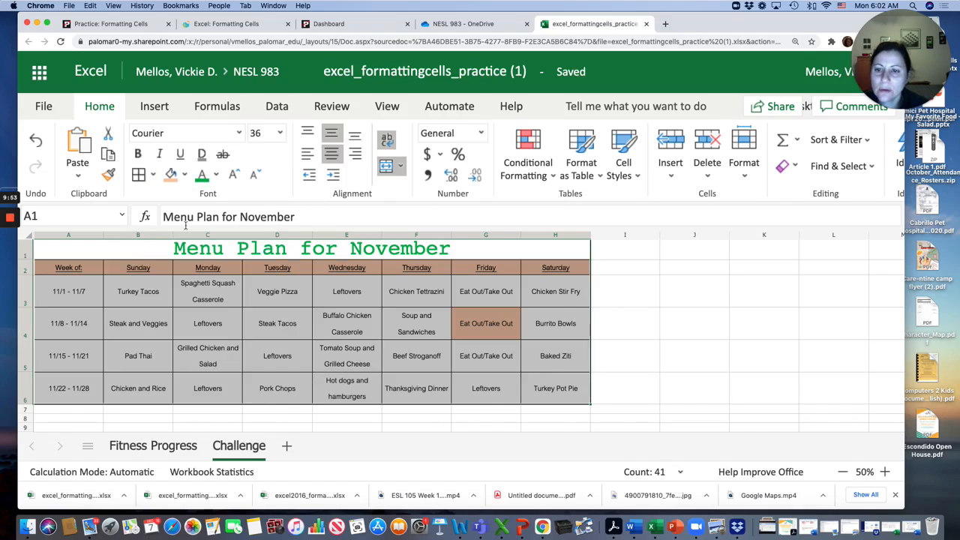
Step: Choose a dashed border style and reapply all borders to the menu plan
left_click(154, 174)
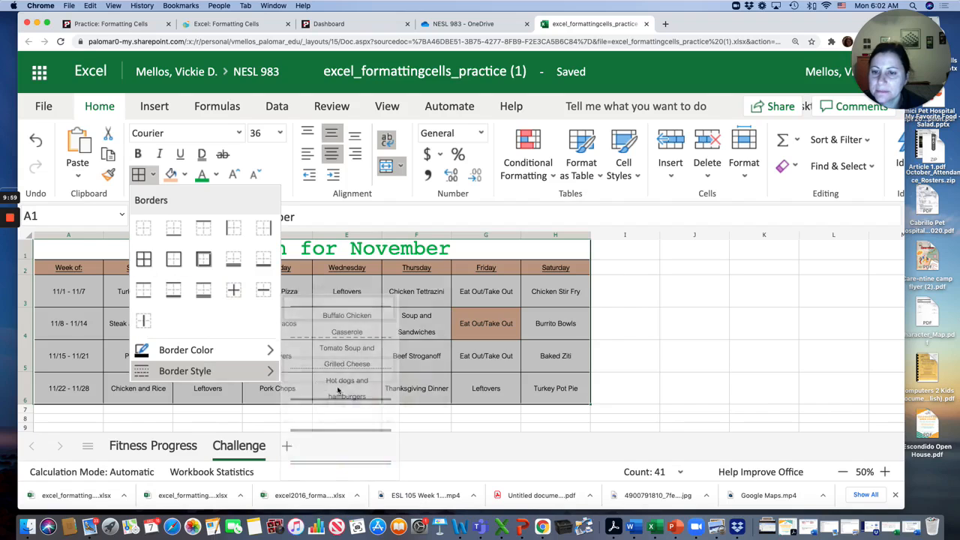
left_click(342, 335)
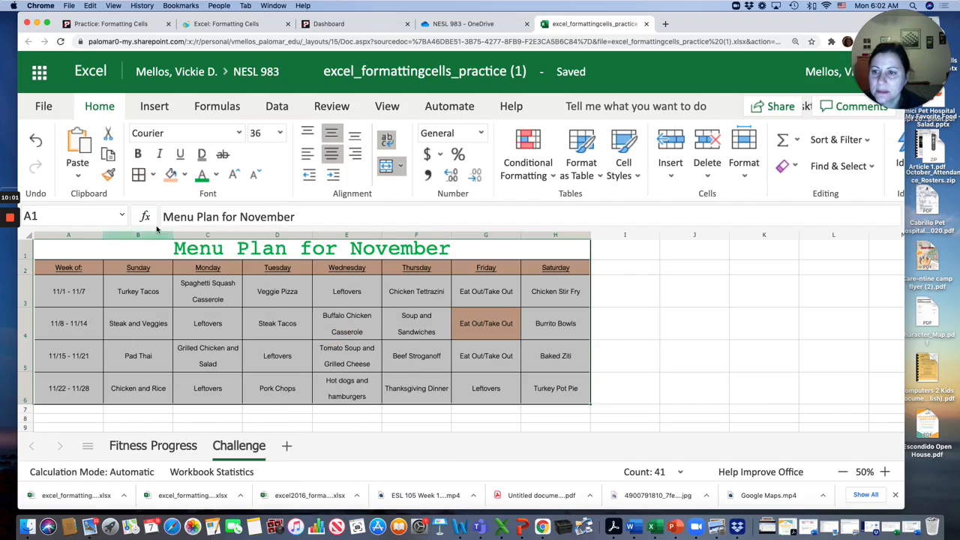
left_click(153, 176)
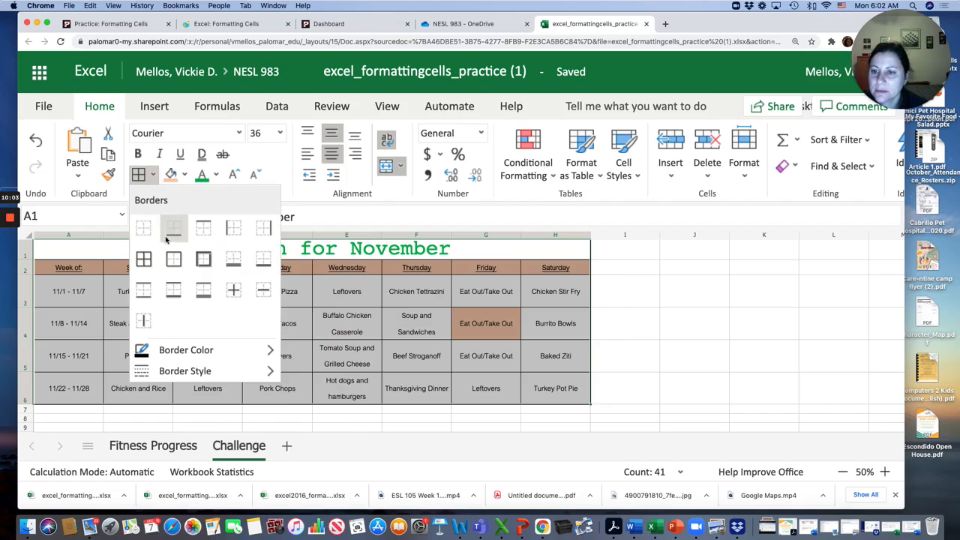
left_click(144, 259)
Step: Pick the standard orange as the border color and deselect the menu plan
left_click(153, 175)
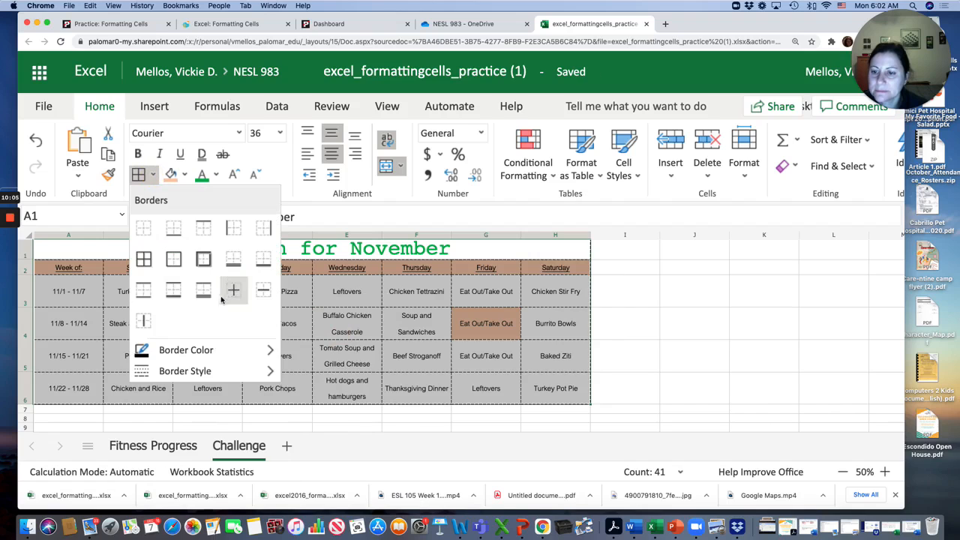
mouse_move(233, 353)
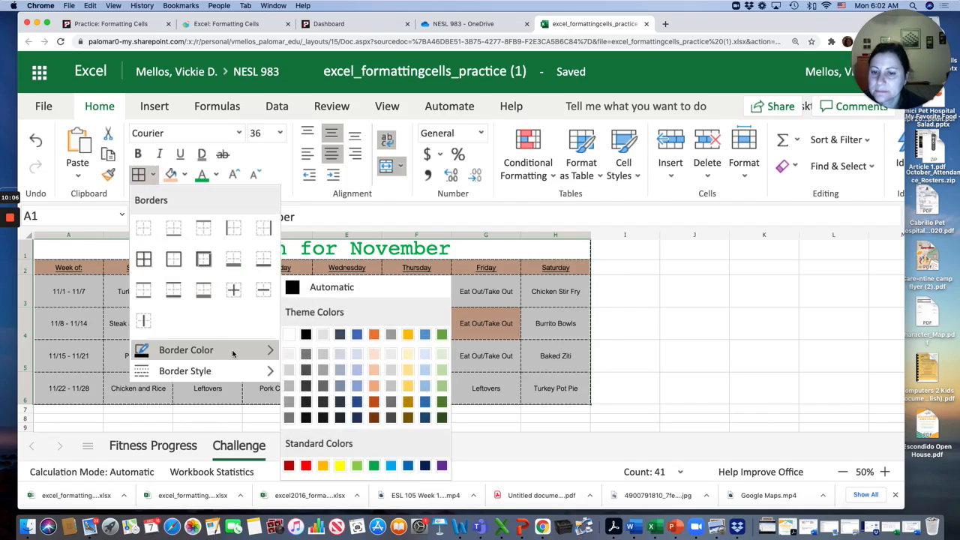
left_click(321, 468)
left_click(219, 347)
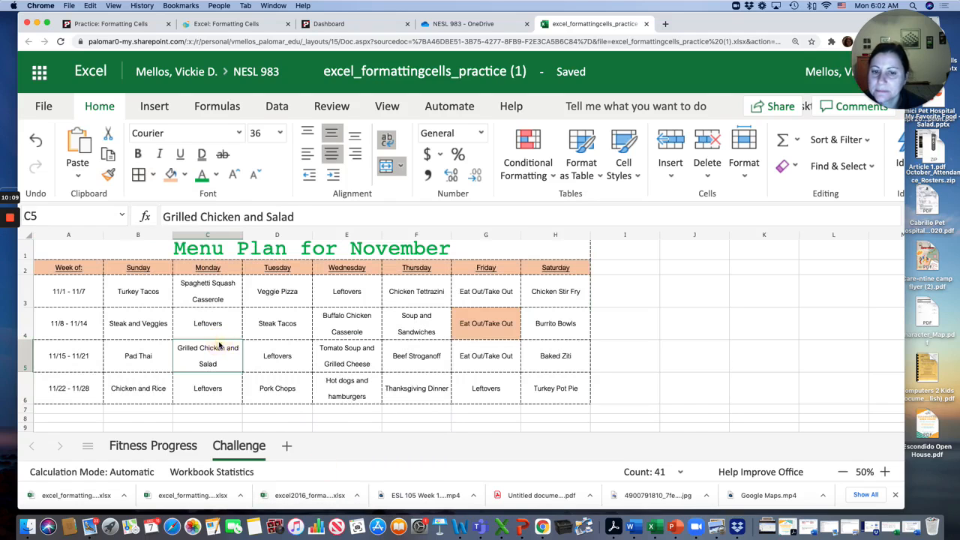
Step: Fill cell G4 in the menu plan with the white theme color
left_click(463, 335)
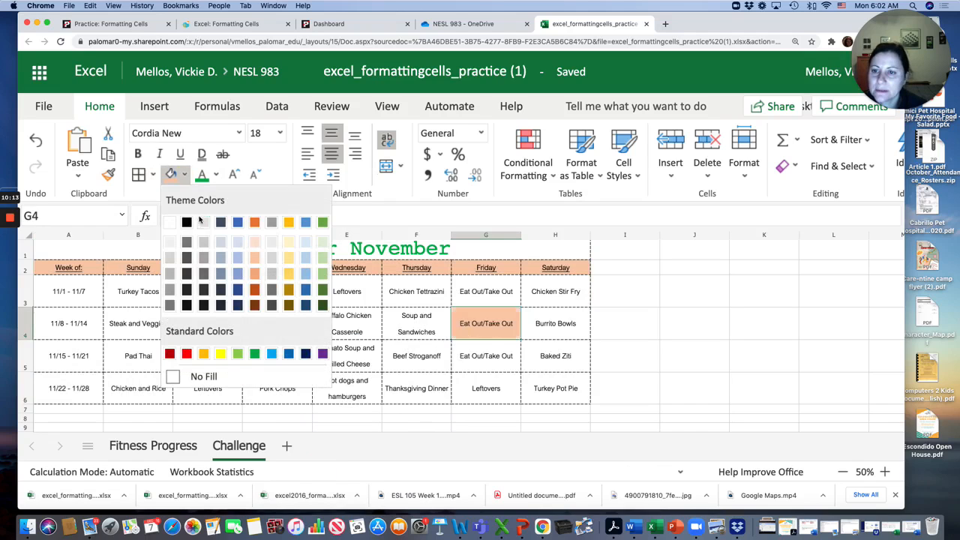
left_click(172, 225)
left_click(386, 336)
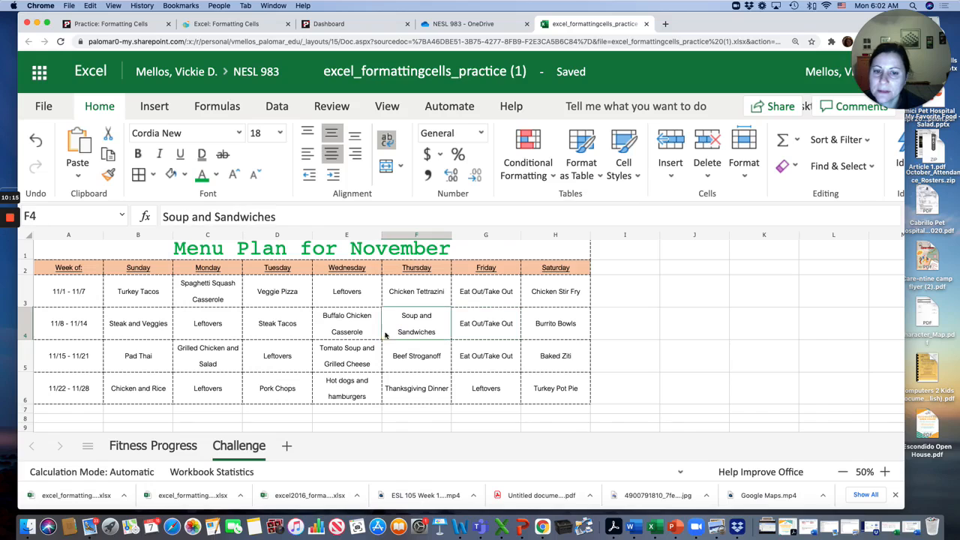
left_click(235, 316)
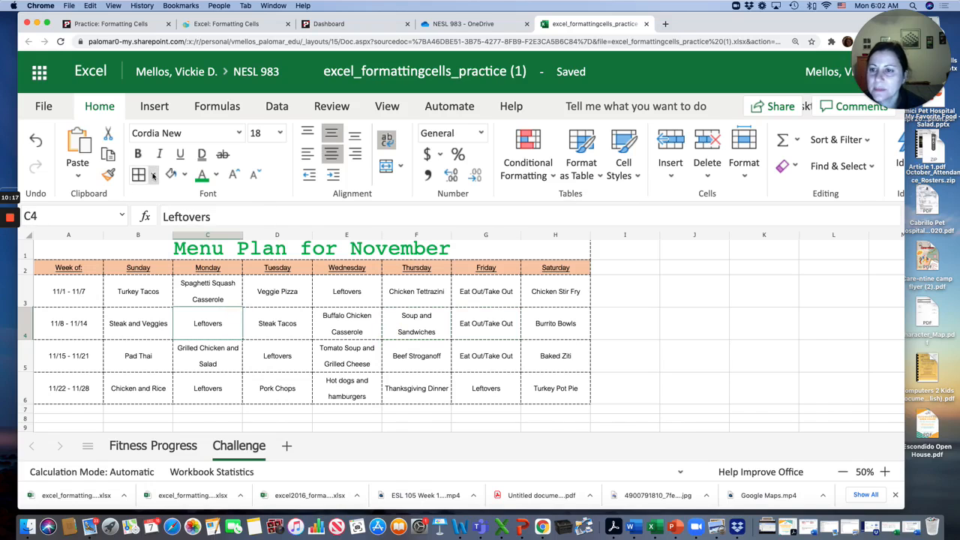
left_click(153, 175)
mouse_move(187, 349)
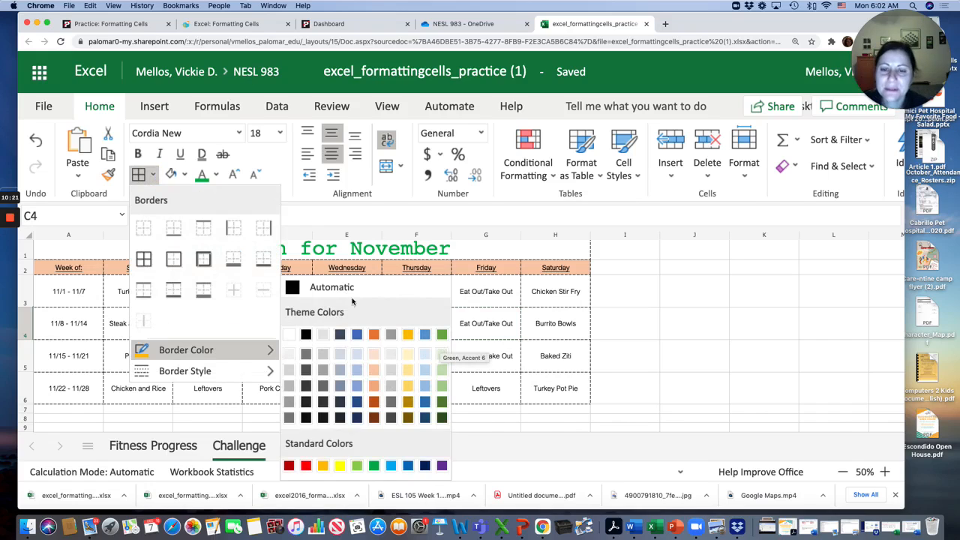
left_click(550, 319)
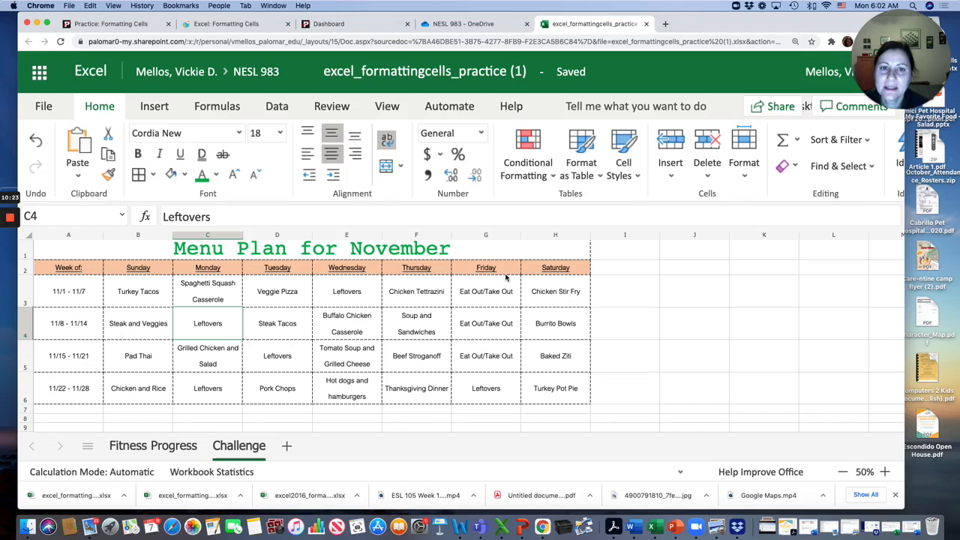
Step: Undo the white fill of G4, the menu plan's borders and the orange fill of G4
left_click(171, 174)
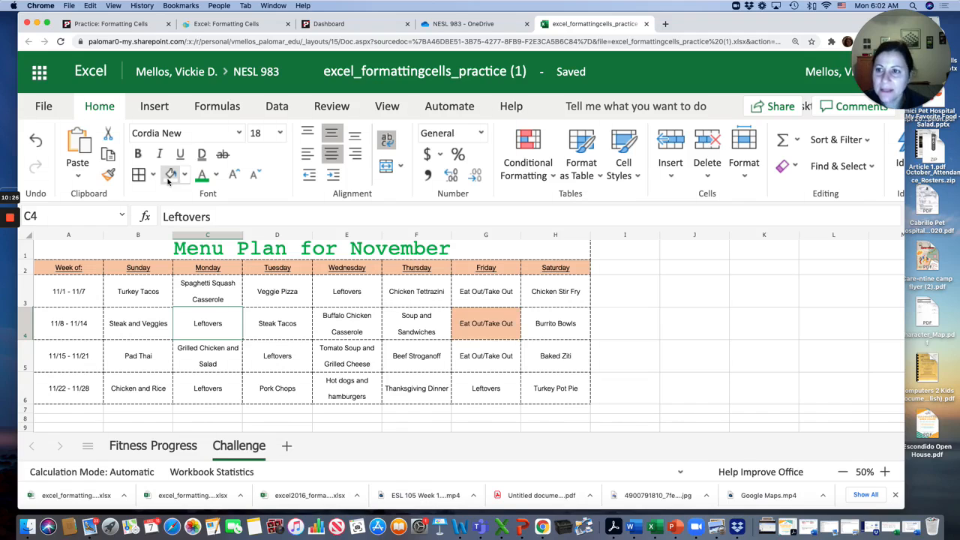
left_click(38, 140)
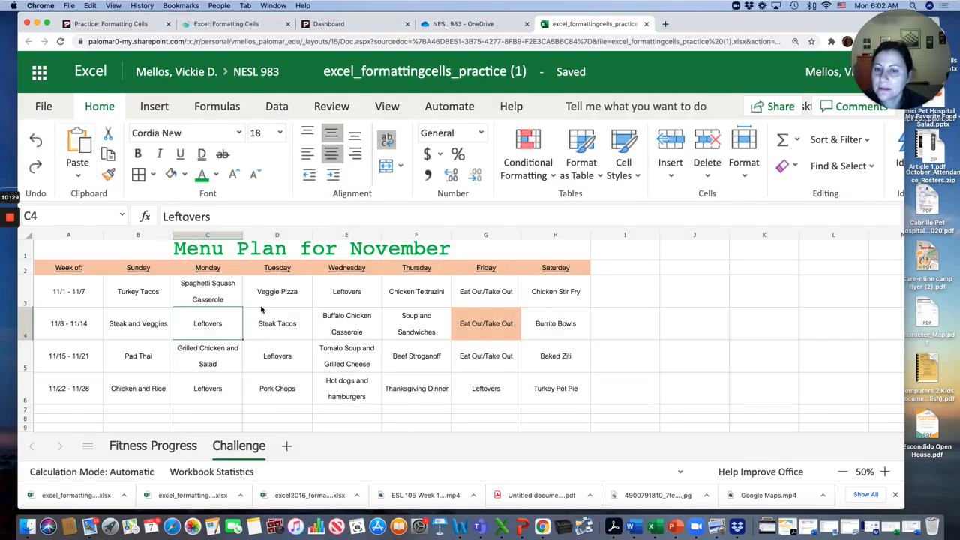
left_click(35, 140)
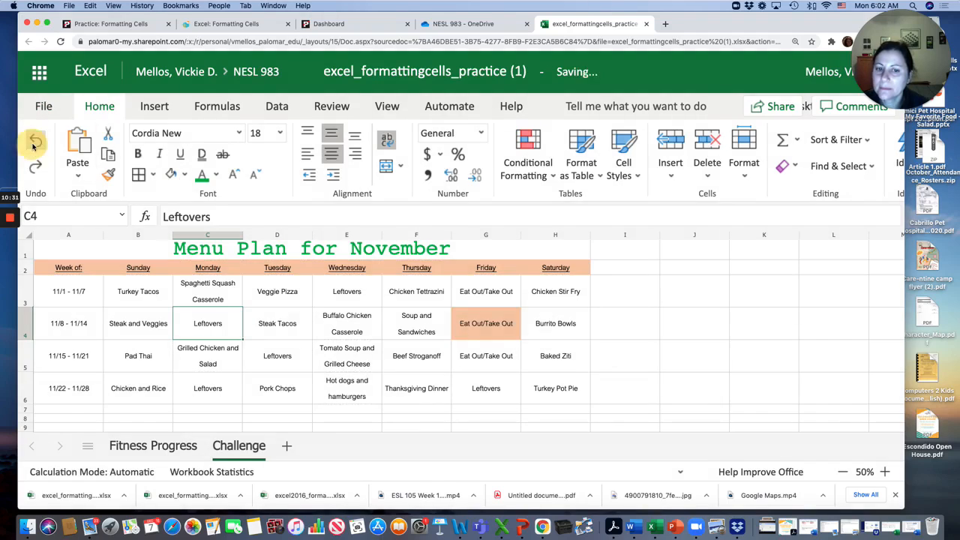
left_click(345, 344)
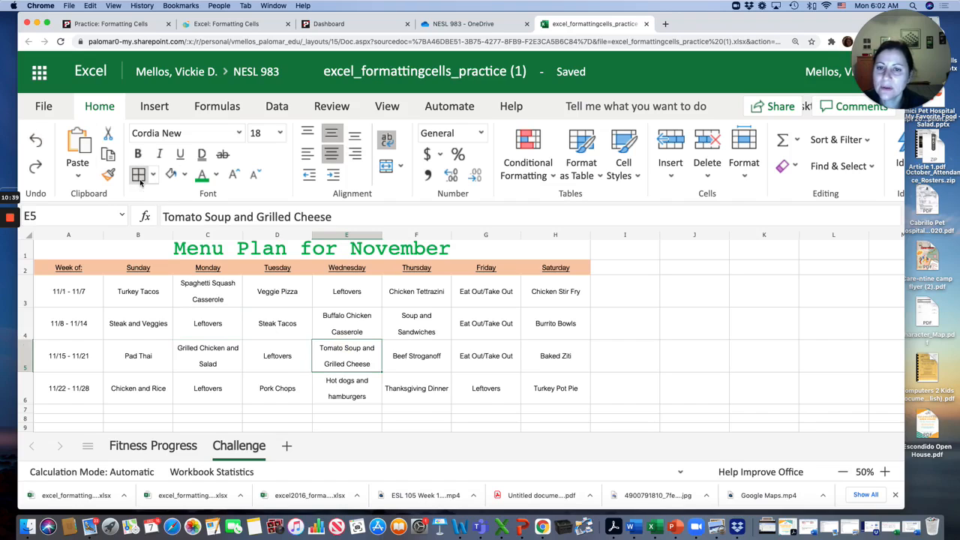
left_click(183, 174)
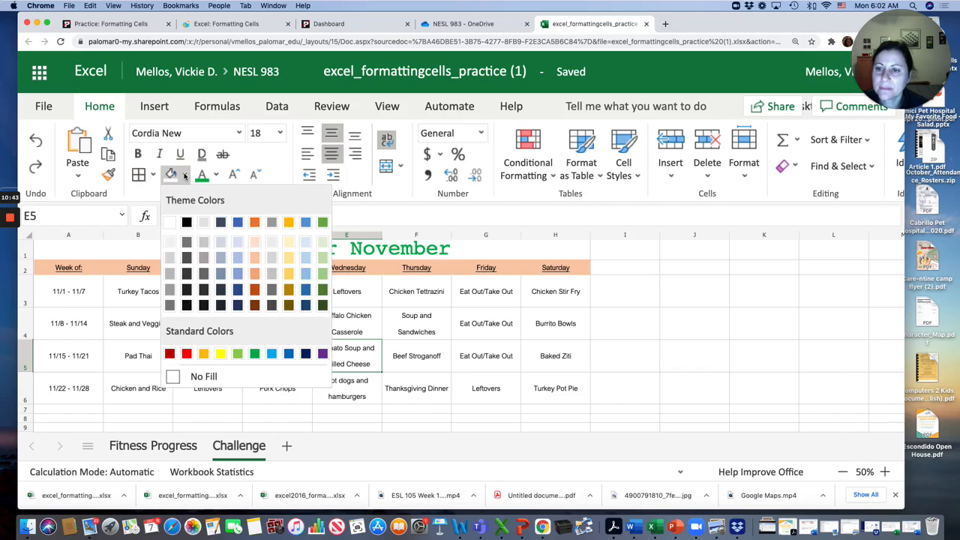
left_click(696, 367)
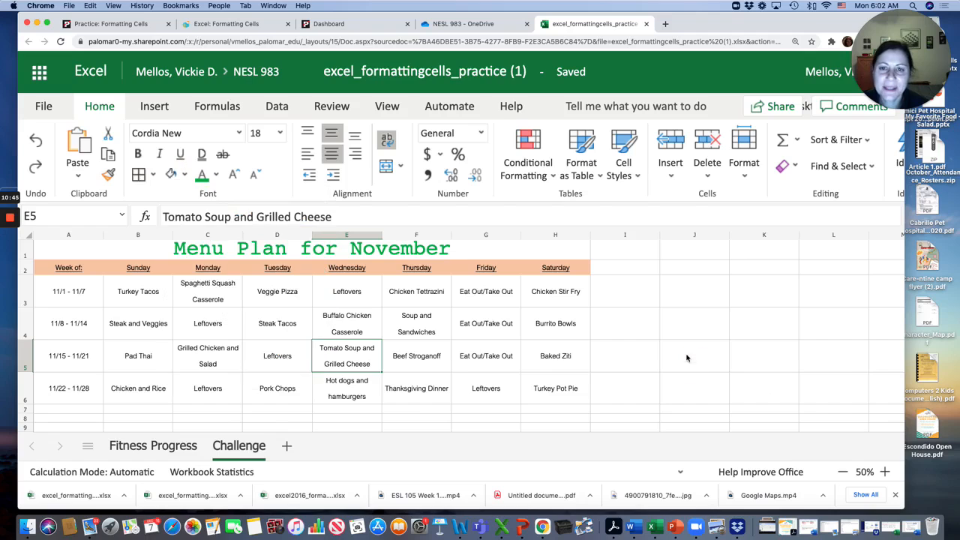
Step: Rename the workbook to excel_formattingcells_practice by removing the "(1)" from its file name
left_click(527, 69)
left_click(560, 71)
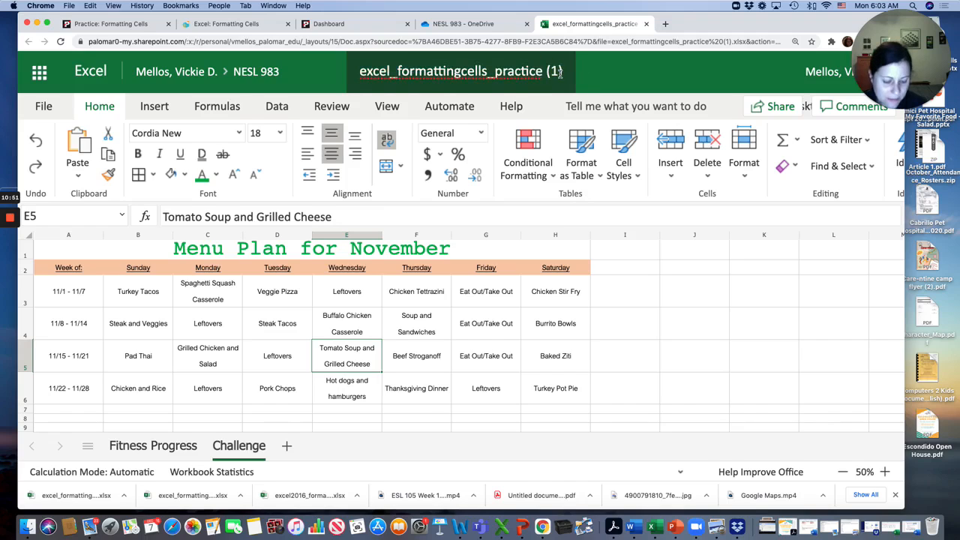
key("BackSpace")
key("BackSpace")
key("BackSpace")
key("BackSpace")
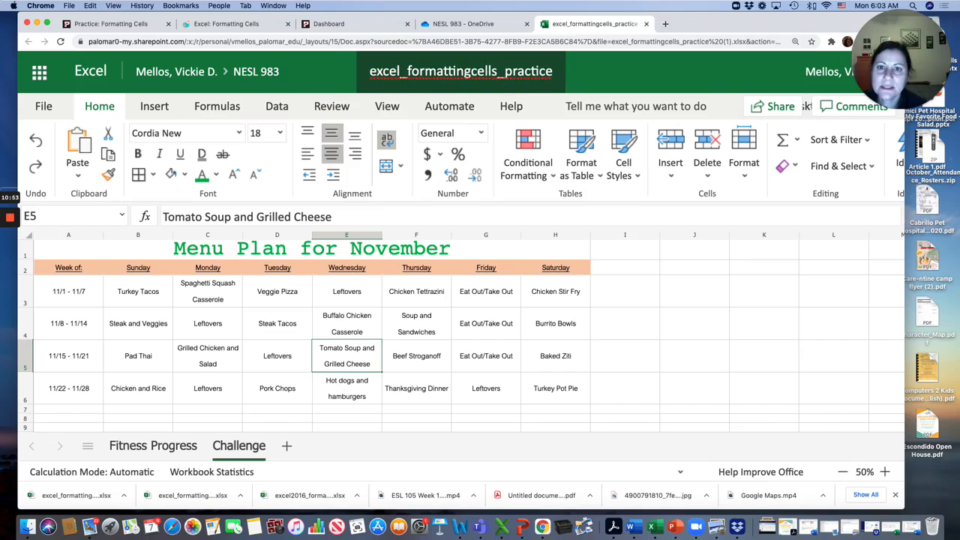
key("Return")
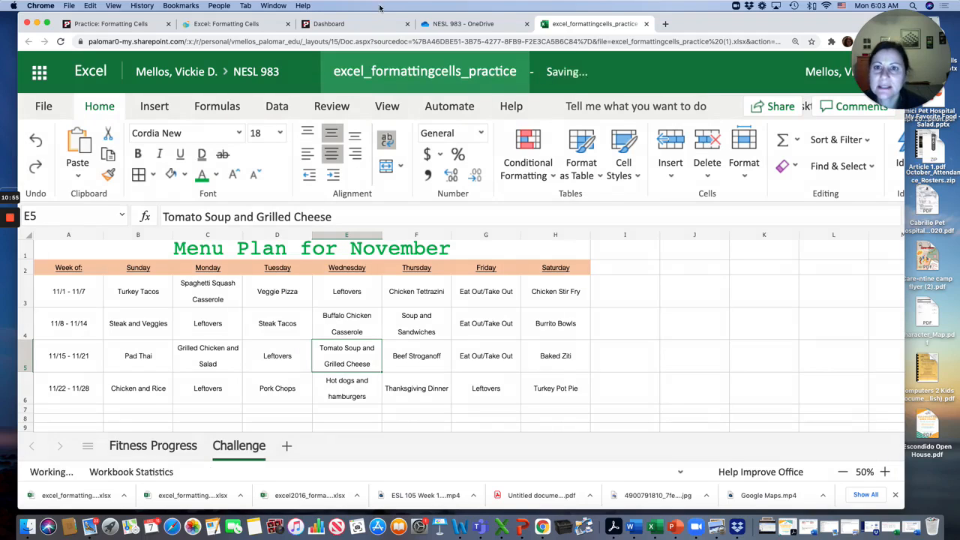
Step: Switch to the Practice: Formatting Cells assignment page in Canvas and review the formatting directions and Challenge instructions
left_click(120, 25)
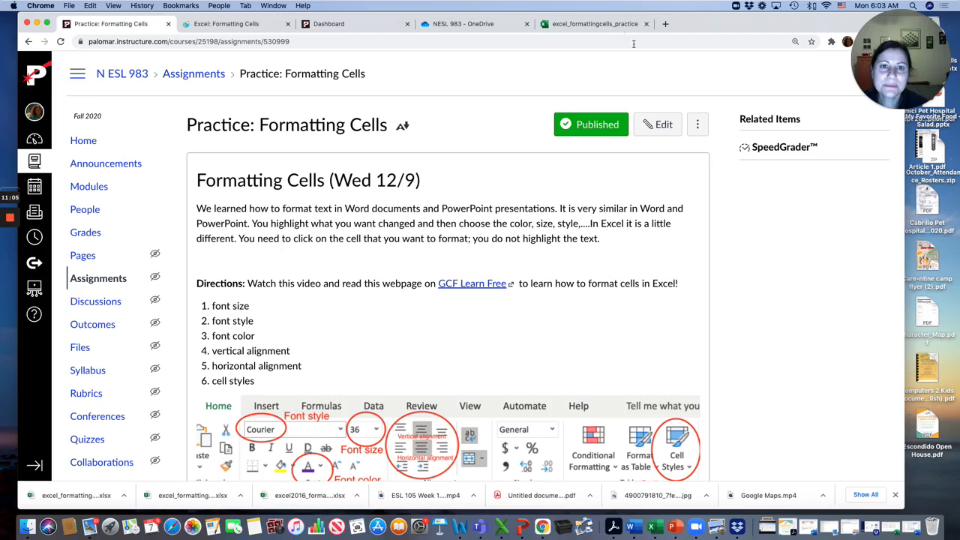
left_click(596, 24)
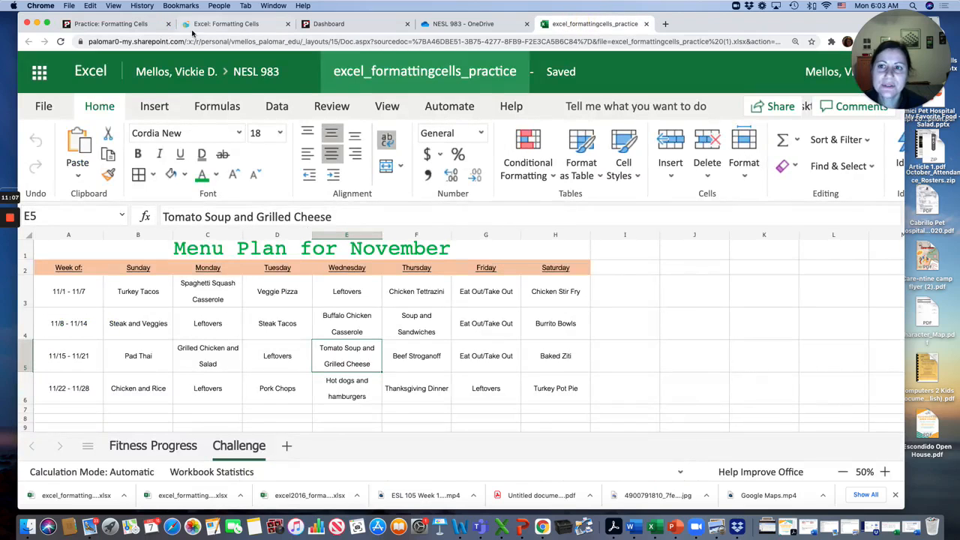
left_click(112, 24)
scroll(515, 257, "down", 5)
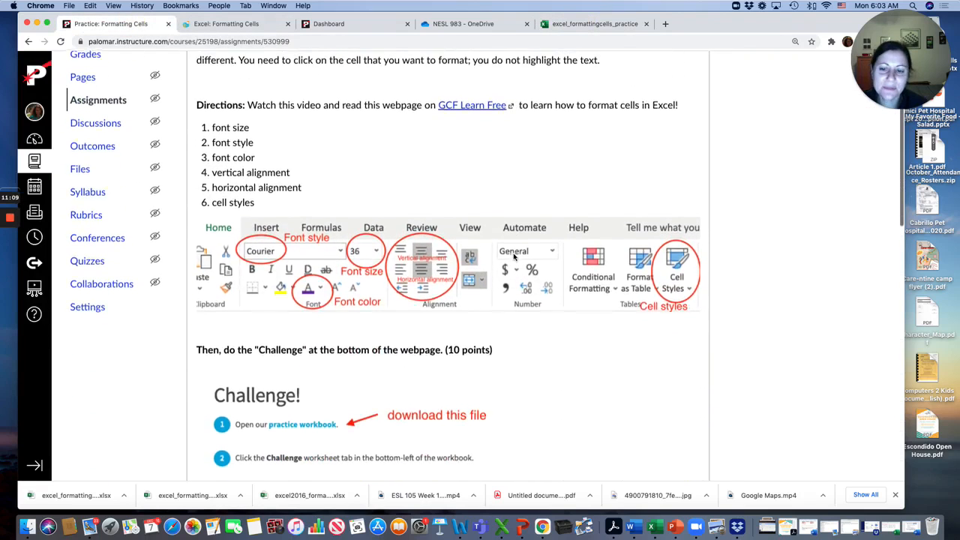
scroll(513, 257, "down", 5)
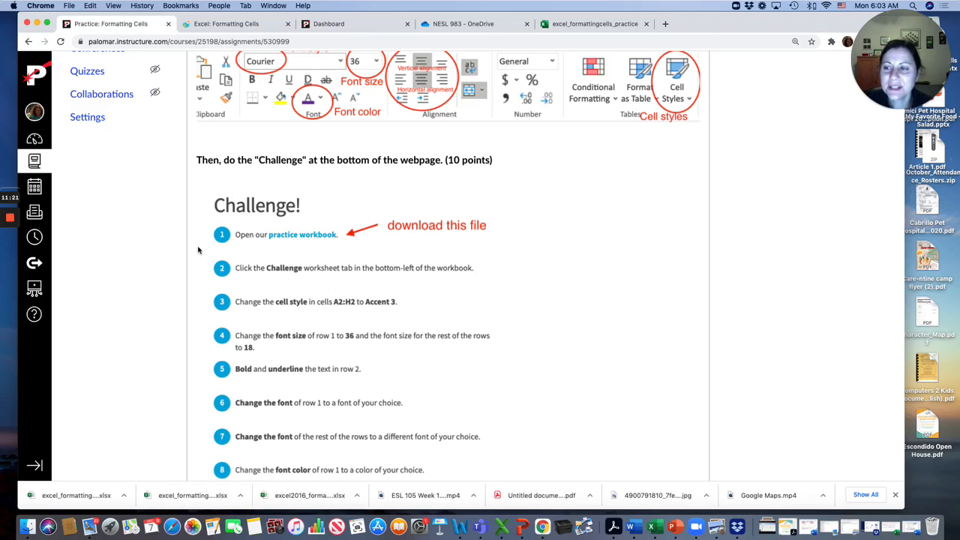
mouse_move(10, 225)
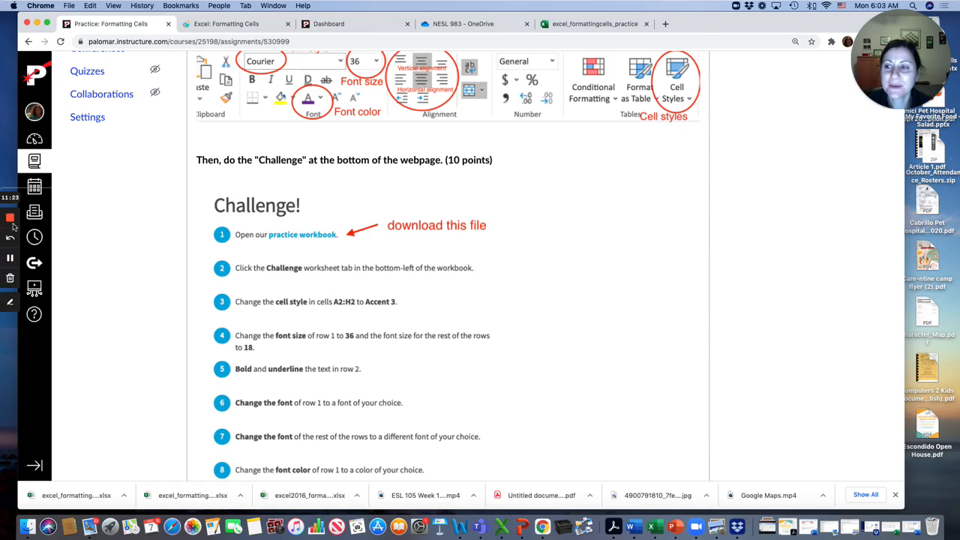